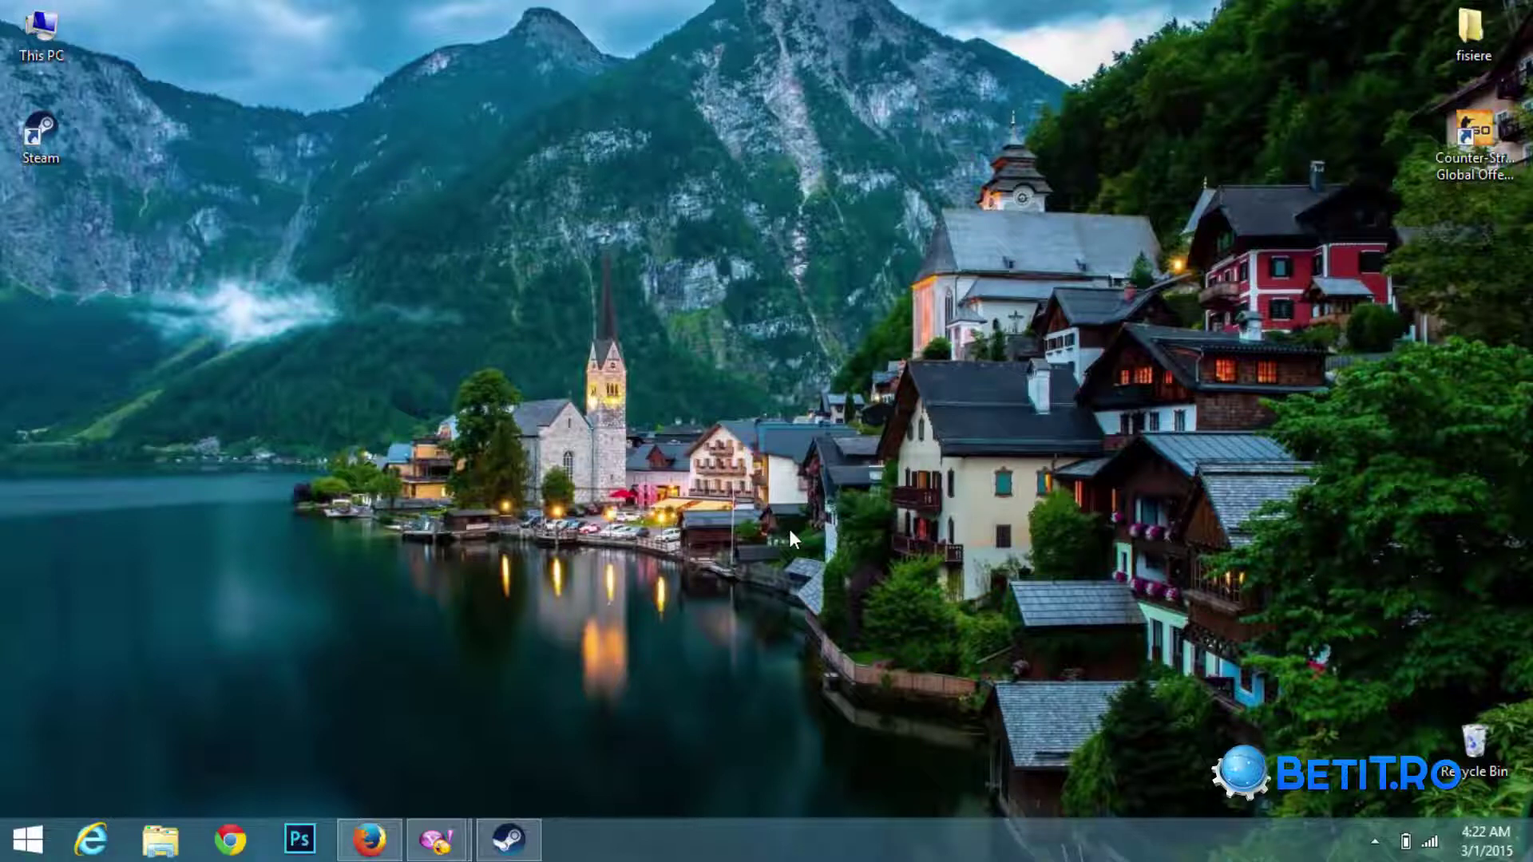
left_click_drag(230, 30, 1092, 761)
left_click_drag(1092, 761, 195, 38)
left_click_drag(1000, 319, 319, 708)
Open Task Manager and display the list of programs that launch at startup.
right_click(685, 842)
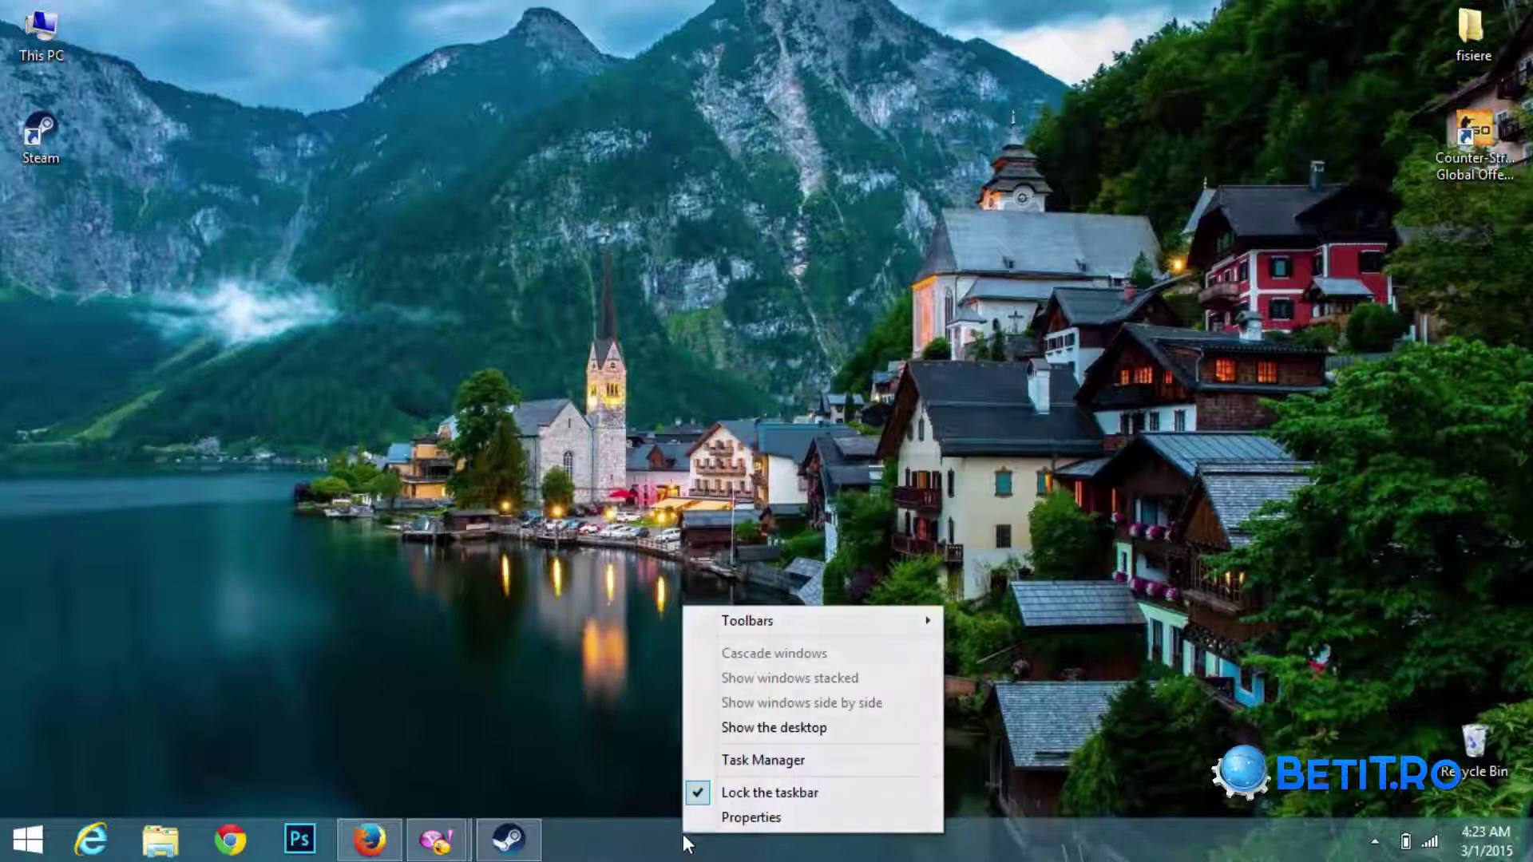
left_click(795, 762)
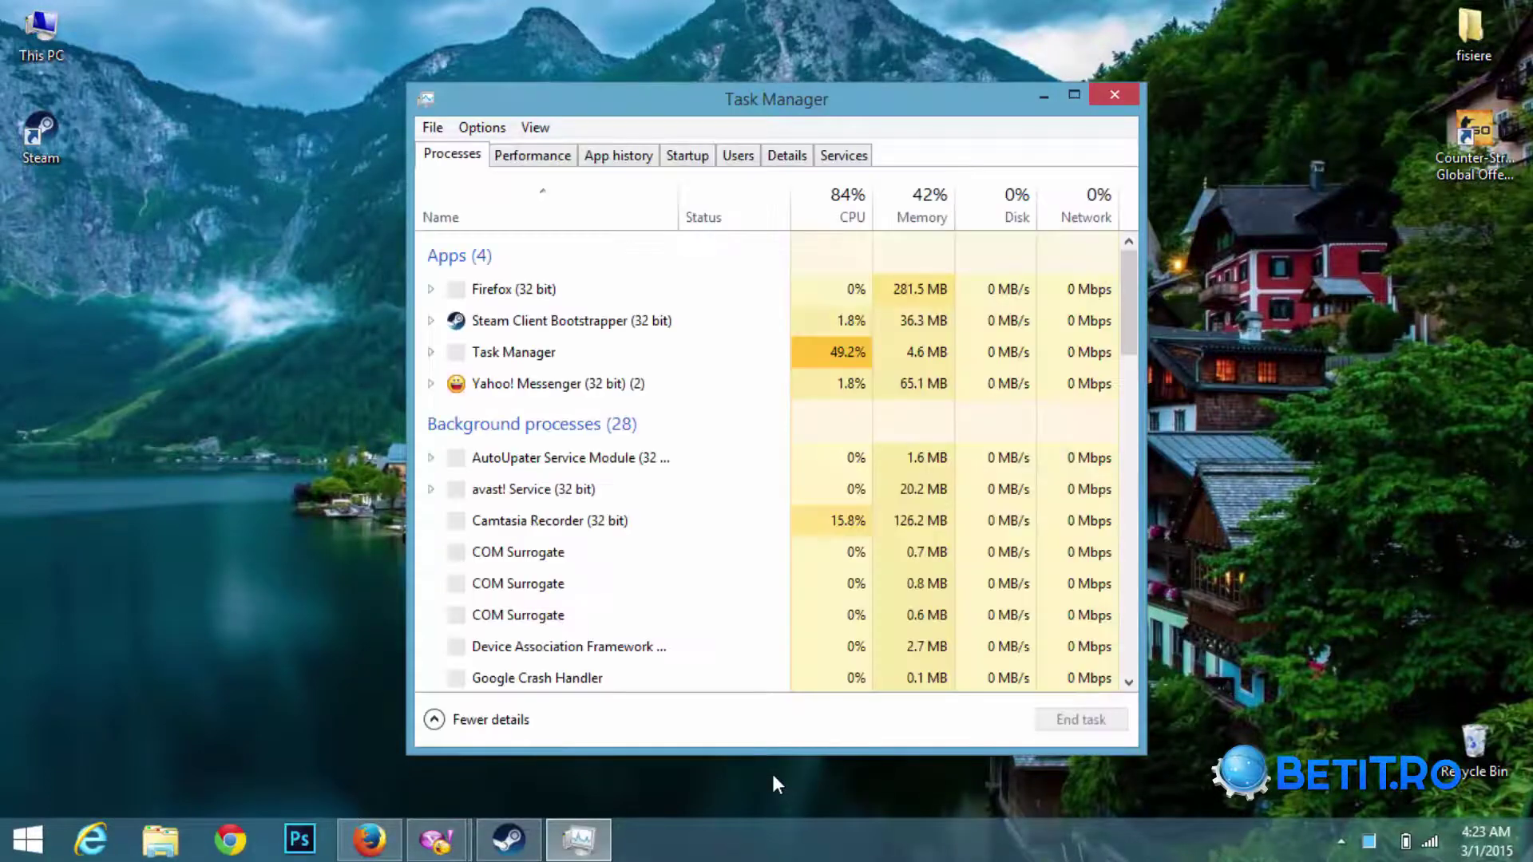
mouse_move(776, 99)
left_mouse_down()
mouse_move(602, 92)
mouse_move(582, 107)
mouse_move(815, 105)
left_mouse_up()
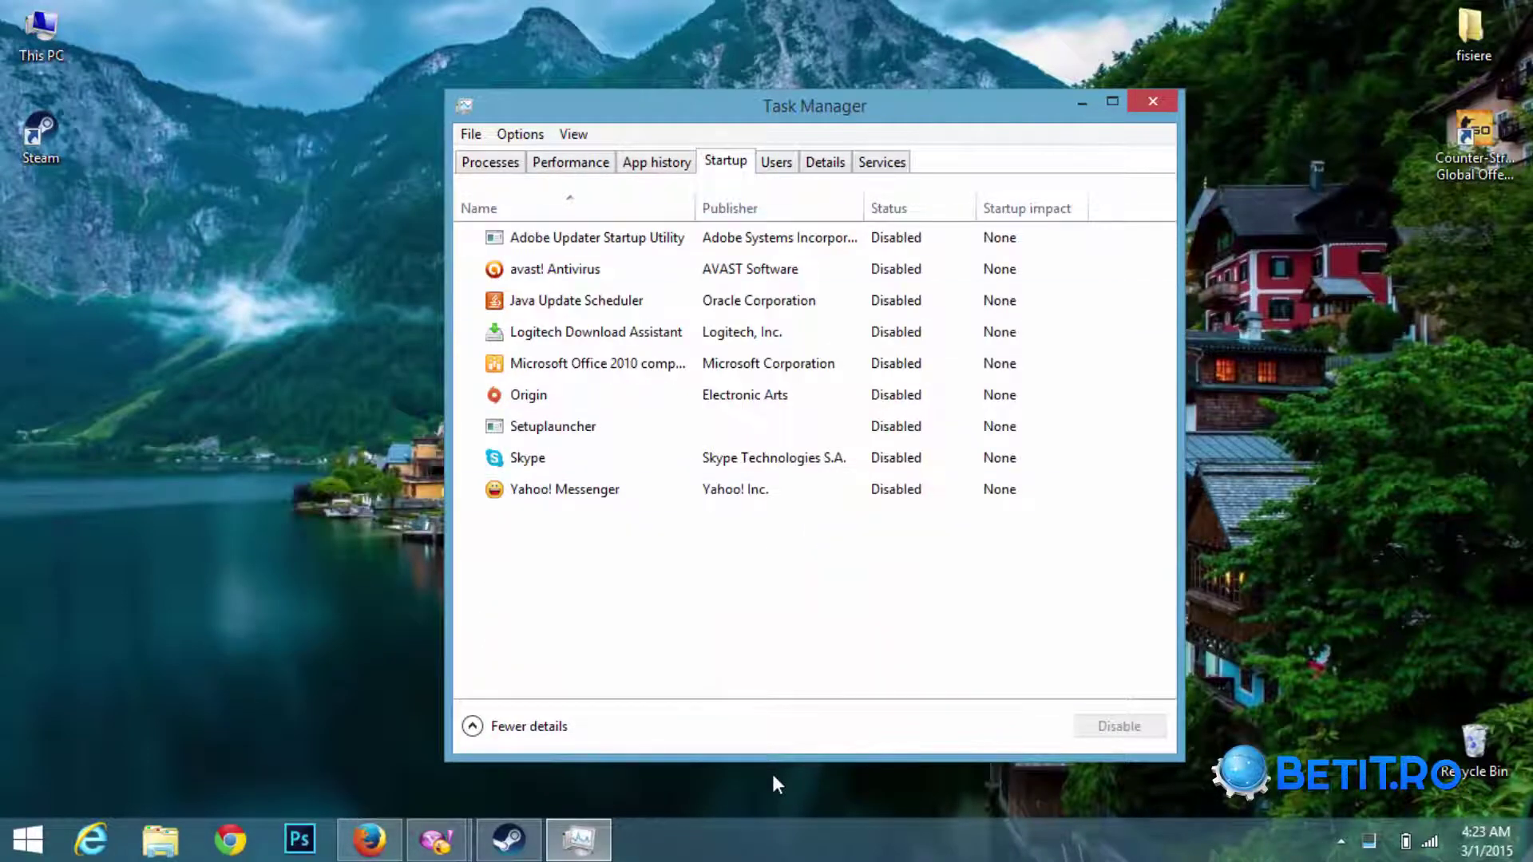
mouse_move(815, 106)
left_mouse_down()
mouse_move(897, 169)
mouse_move(825, 69)
mouse_move(749, 74)
left_mouse_up()
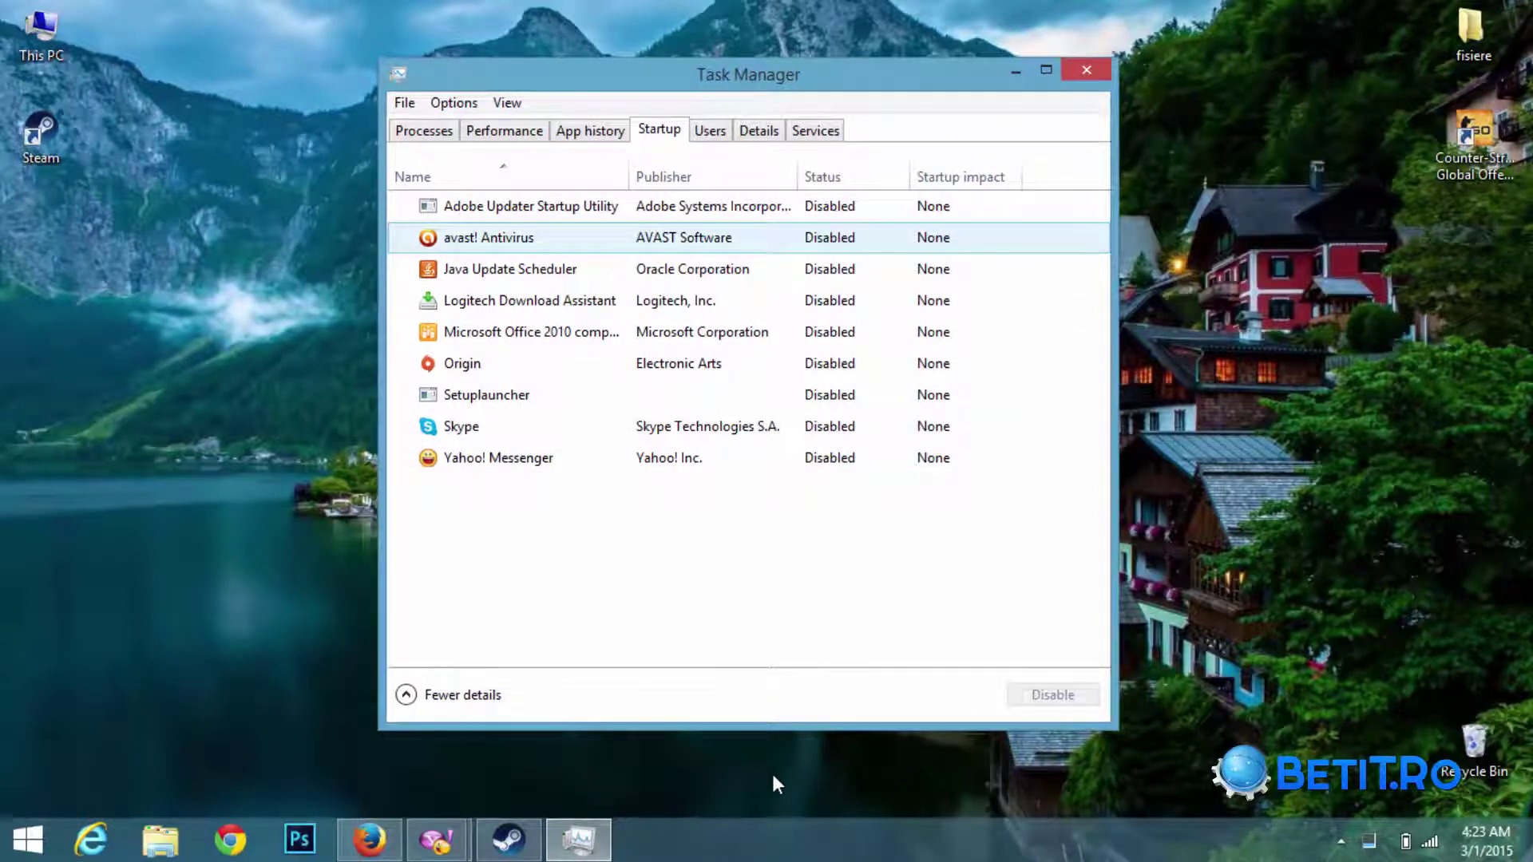
Check the startup status and impact of avast! Antivirus, Skype, Java Update Scheduler and Yahoo! Messenger.
left_click(489, 238)
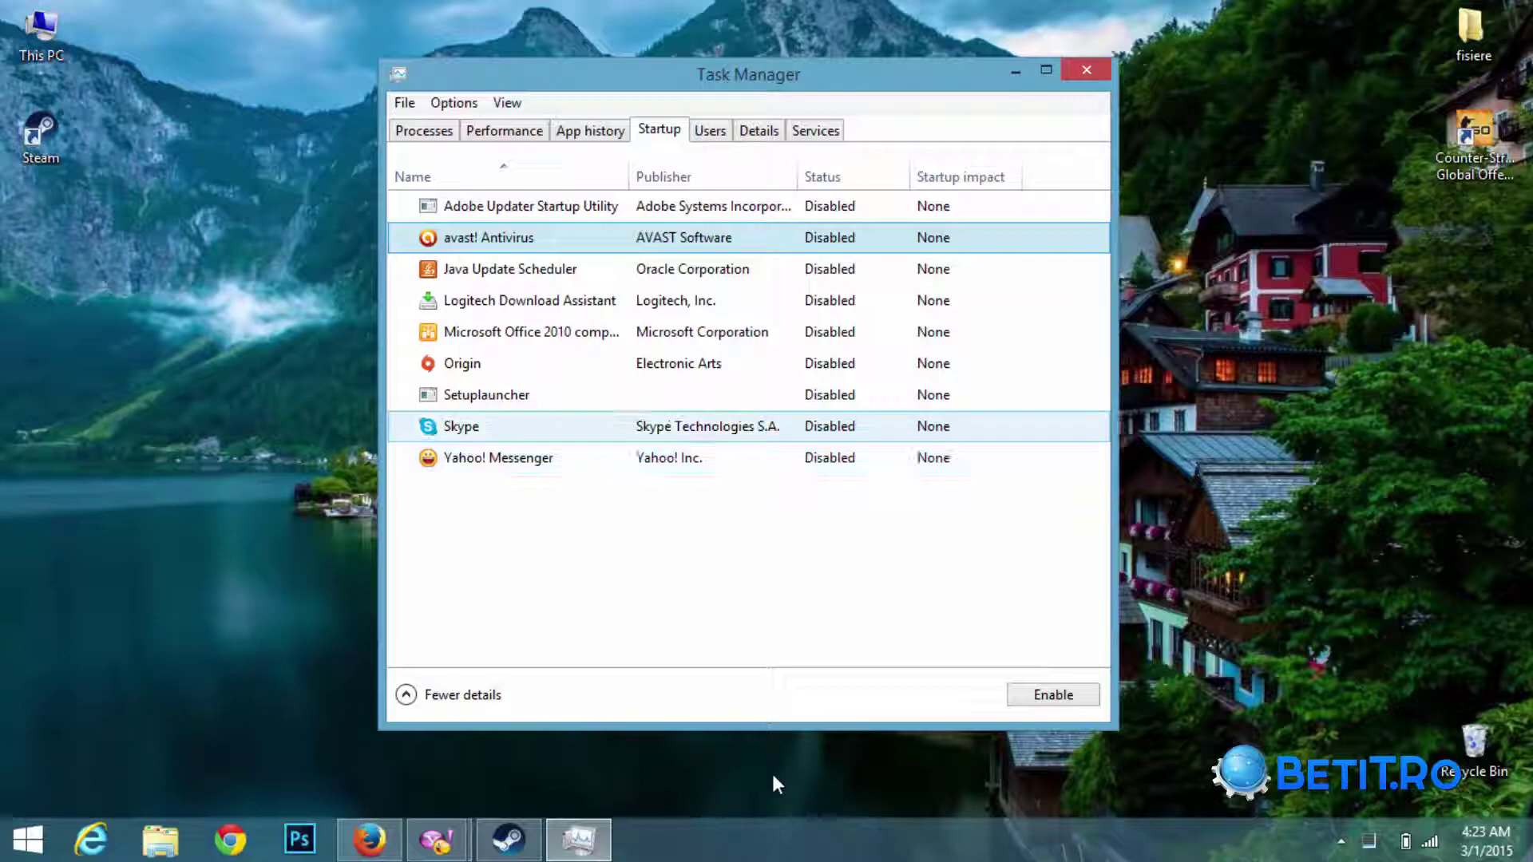
left_click(462, 426)
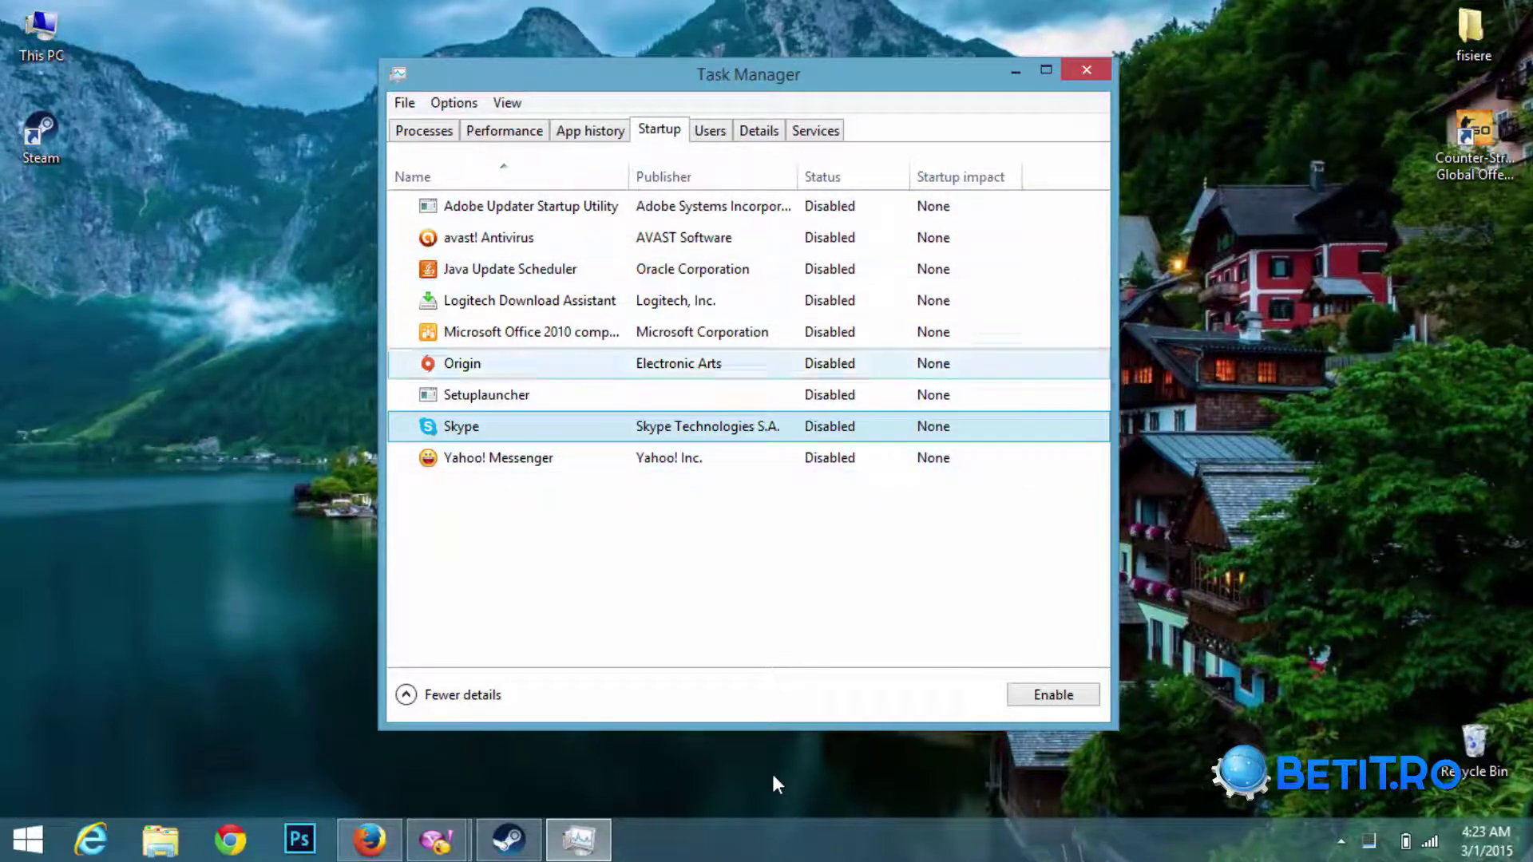
left_click(510, 269)
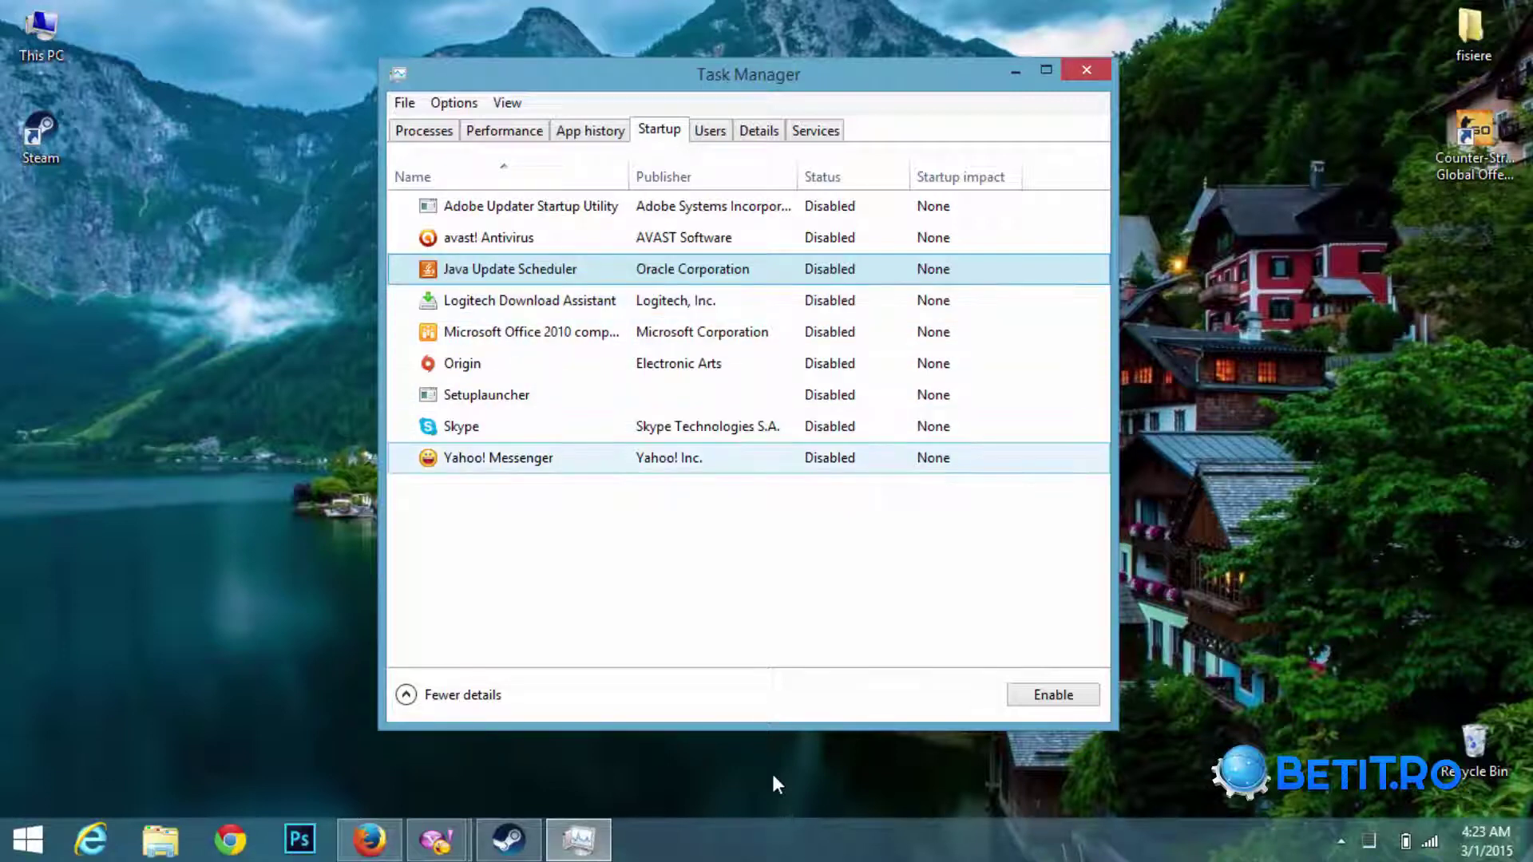
left_click(462, 427)
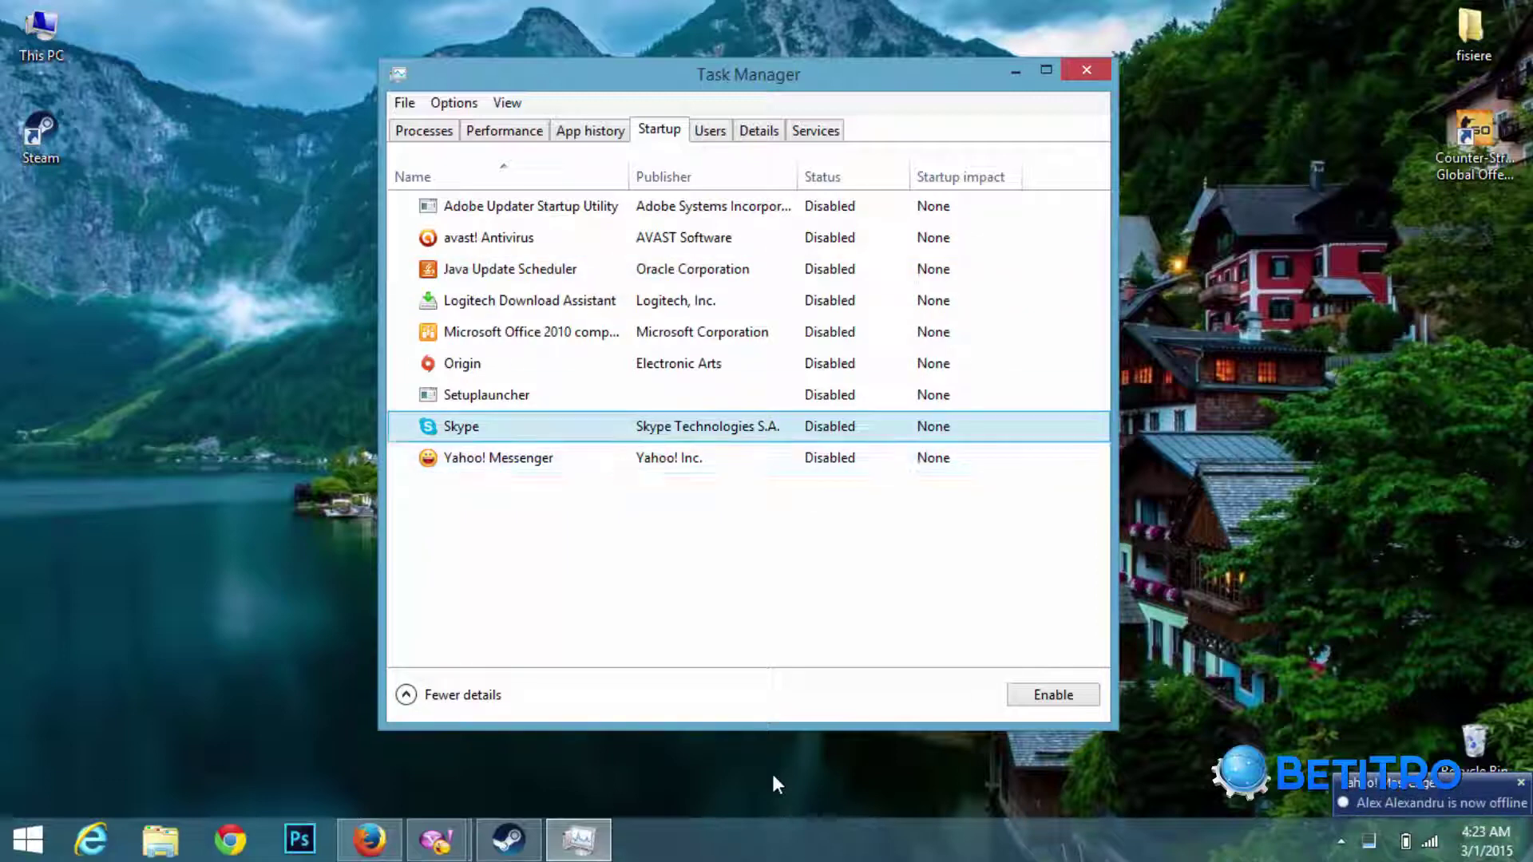
left_click(1522, 783)
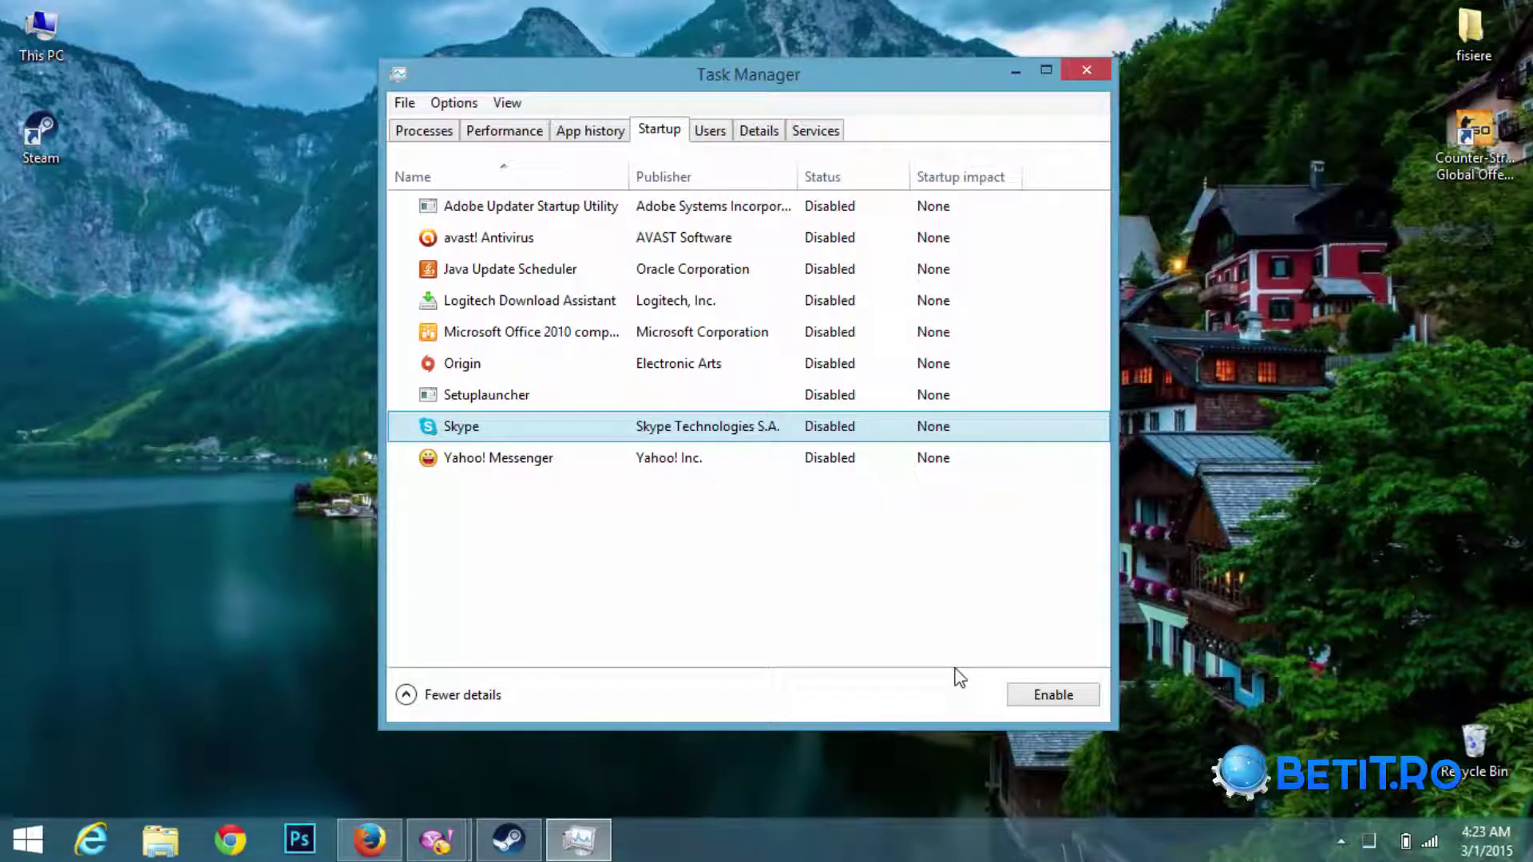
key("Down")
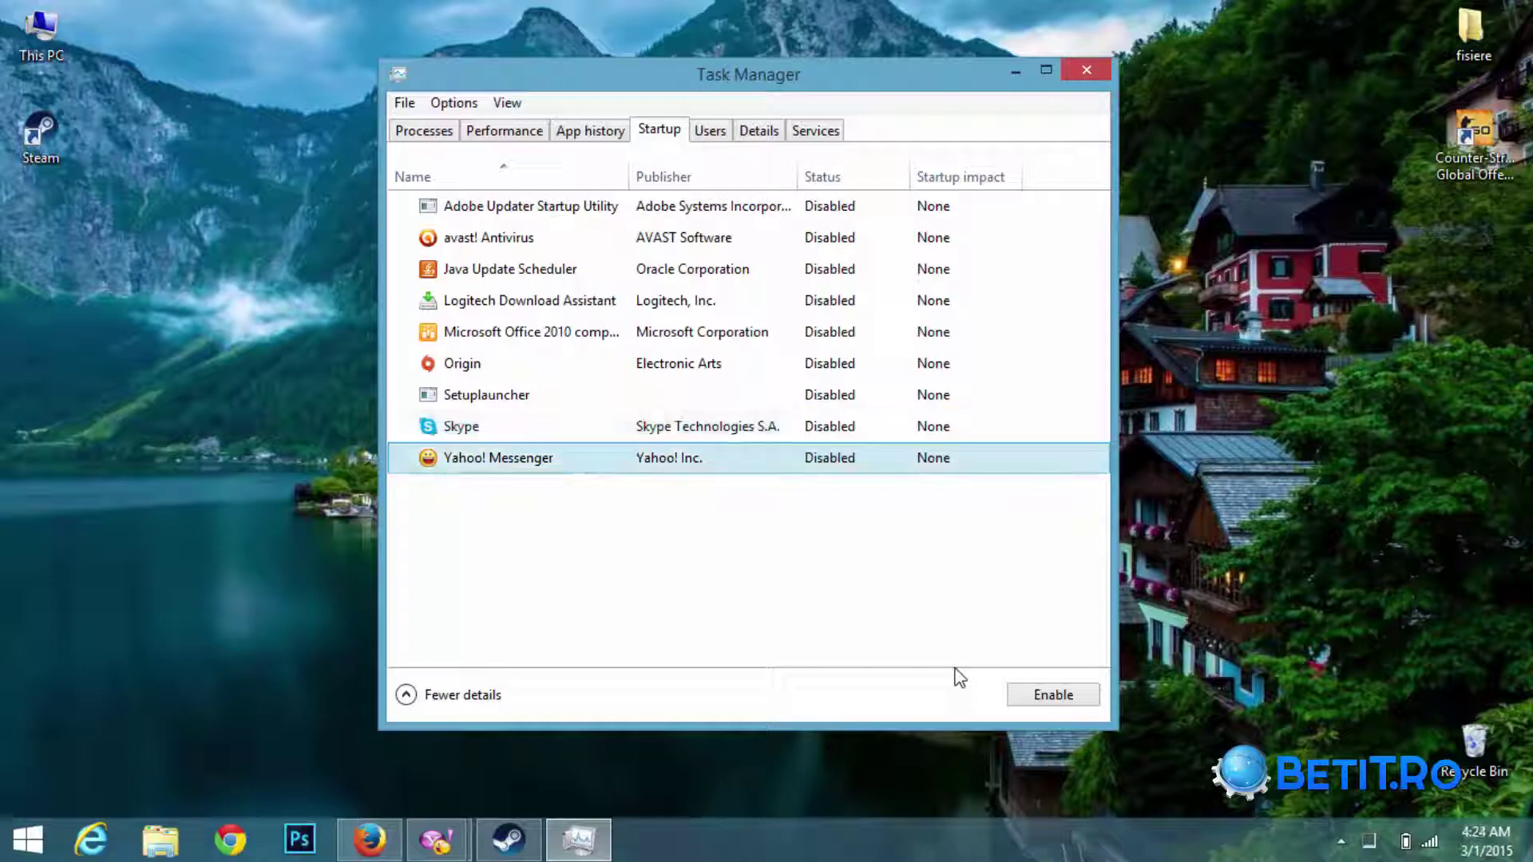
mouse_move(749, 74)
left_mouse_down()
mouse_move(1091, 91)
mouse_move(549, 160)
mouse_move(797, 64)
mouse_move(775, 61)
left_mouse_up()
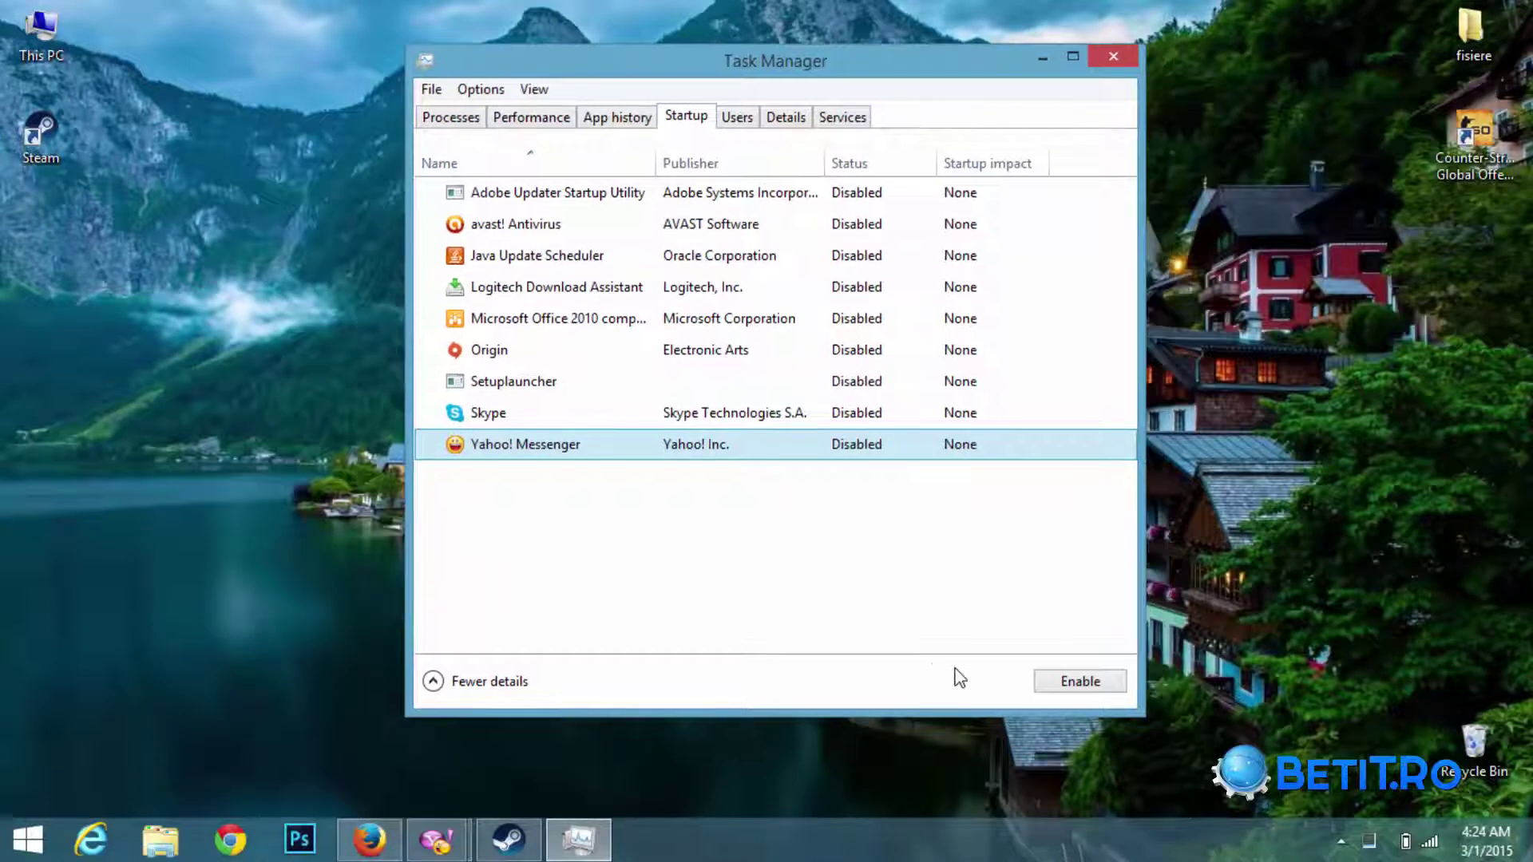
key("super")
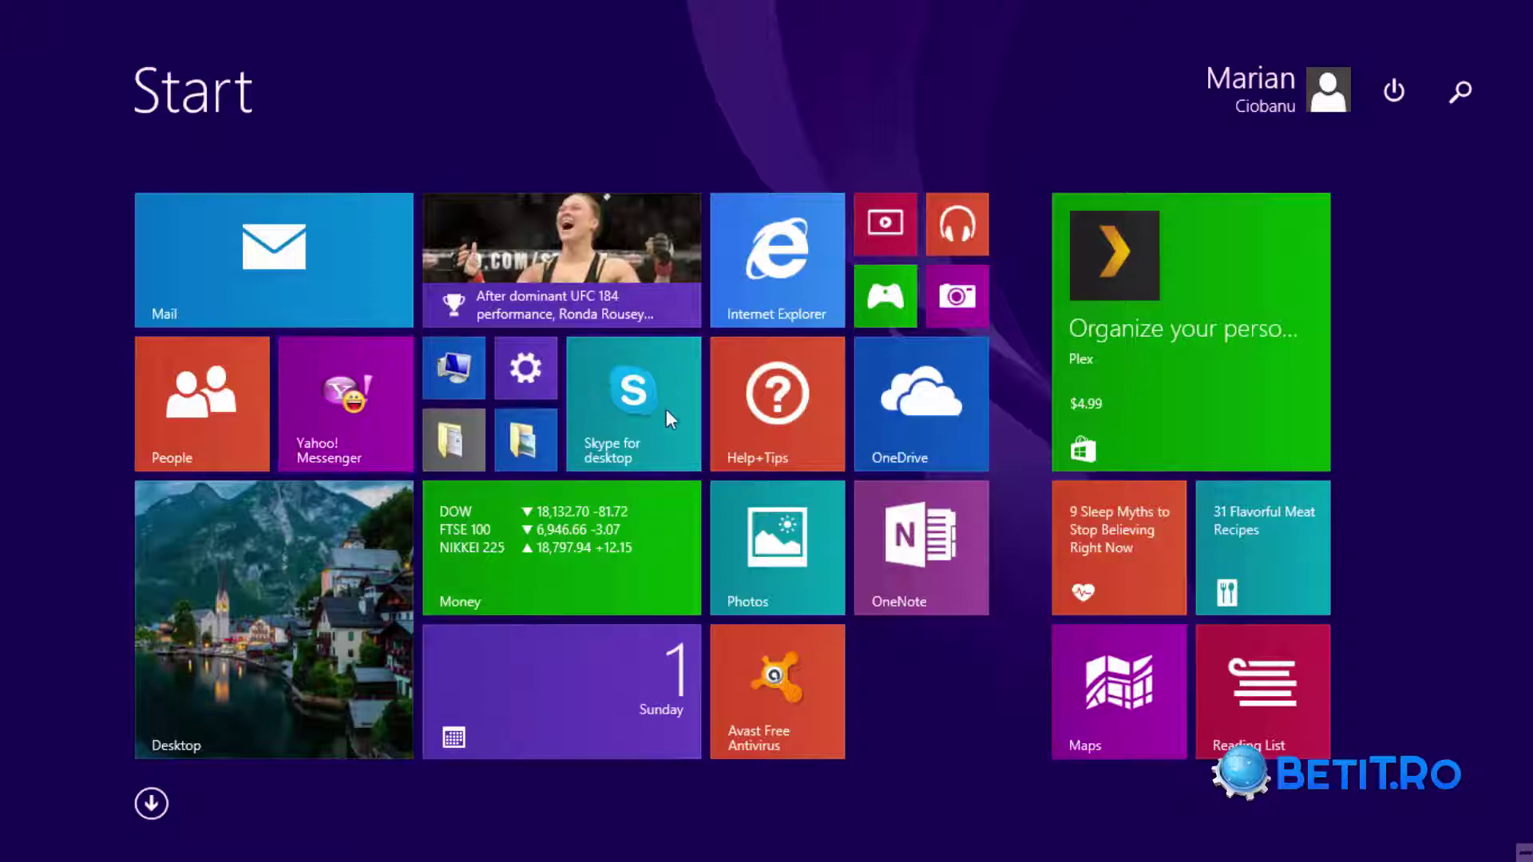
left_click(323, 636)
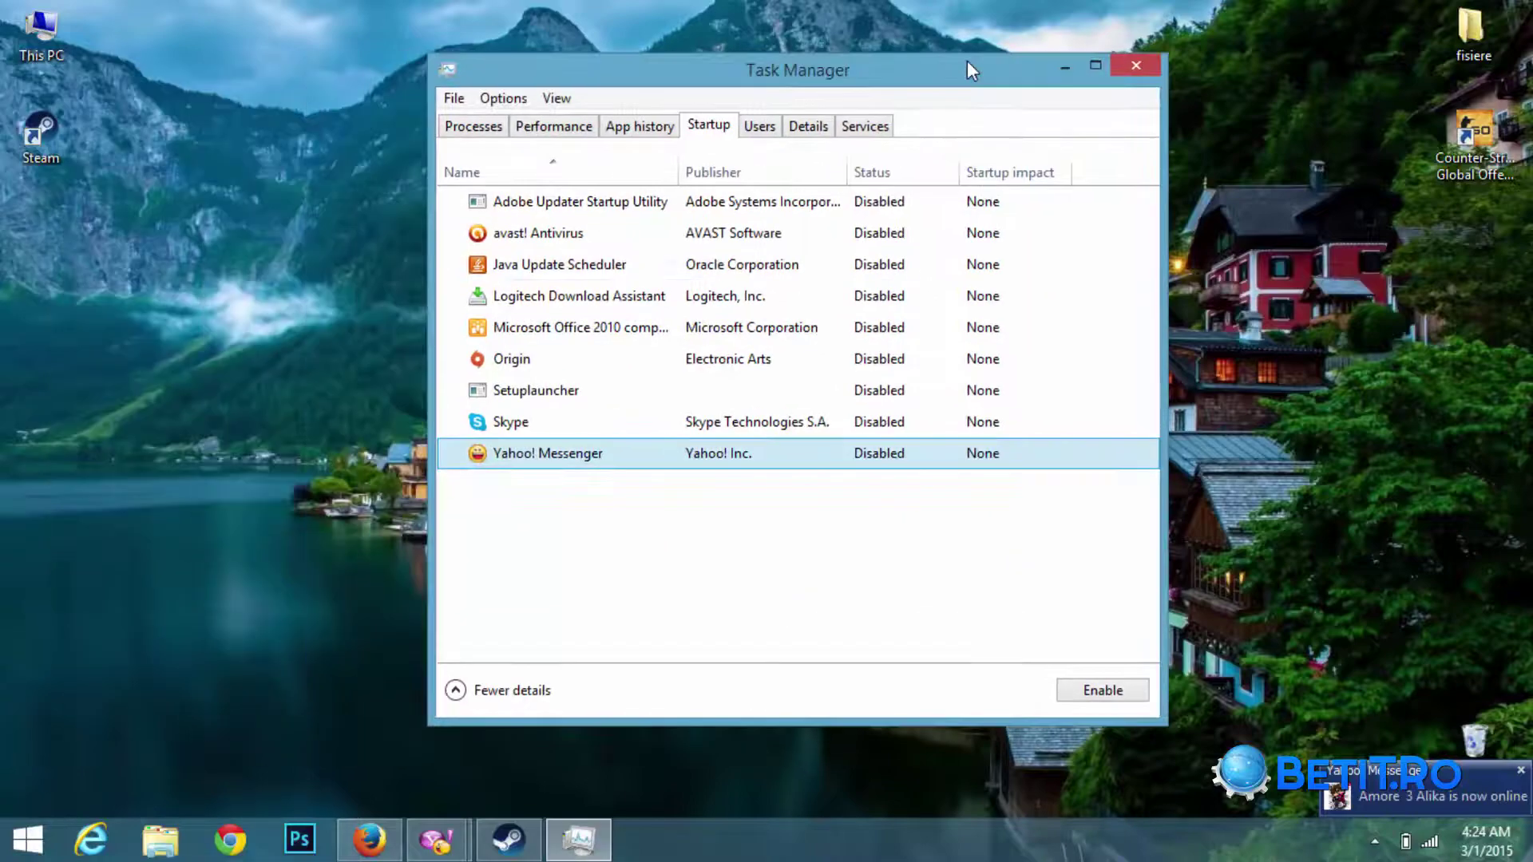
key("super")
left_click(278, 602)
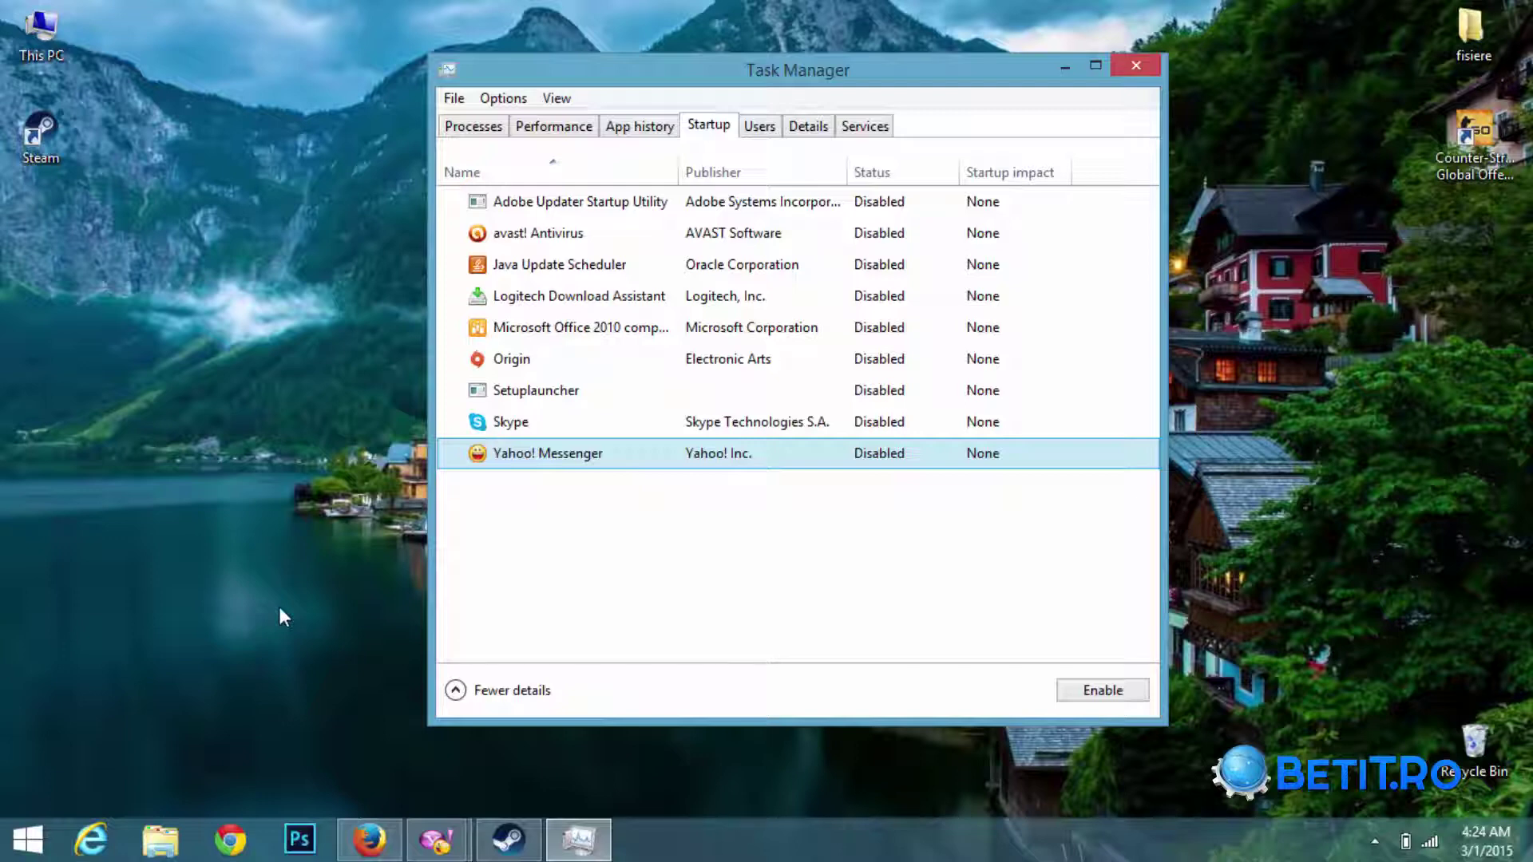
Review the startup entries from Adobe Updater Startup Utility down the list, including avast! Antivirus and Origin.
left_click(580, 202)
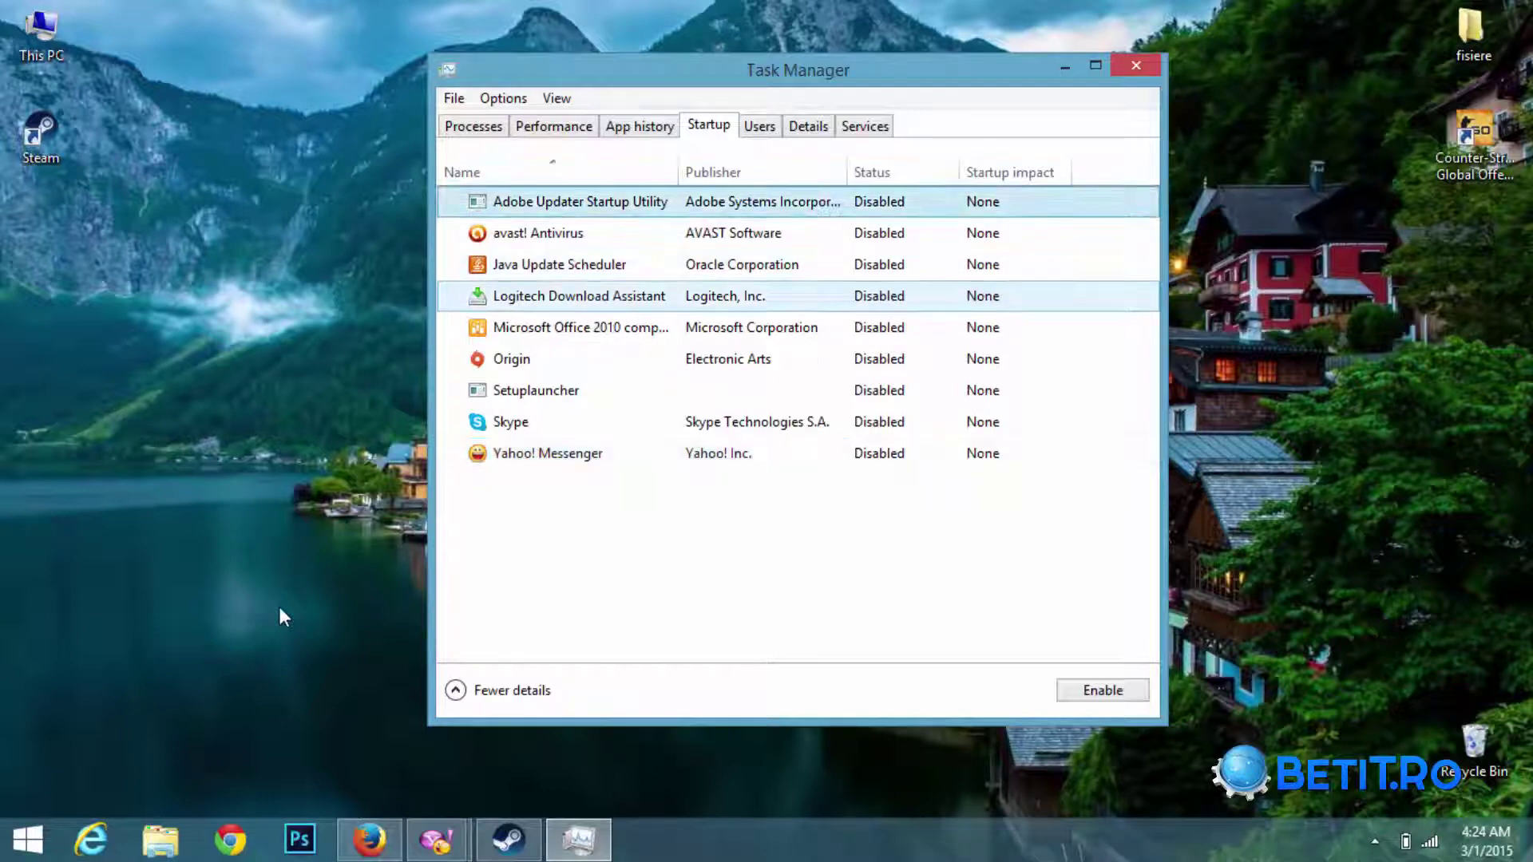
left_click(581, 234)
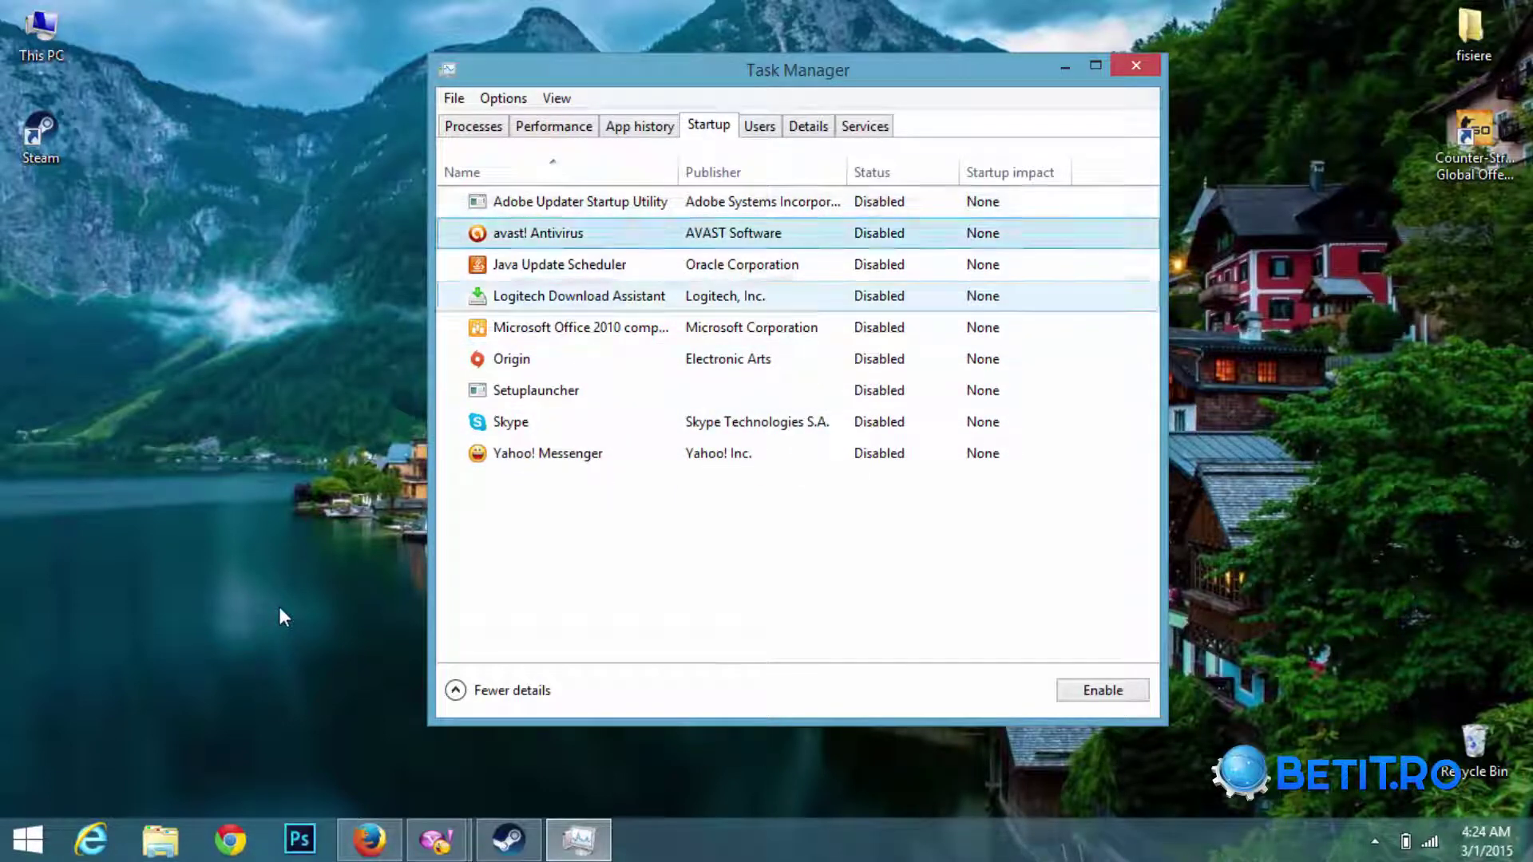
left_click(581, 264)
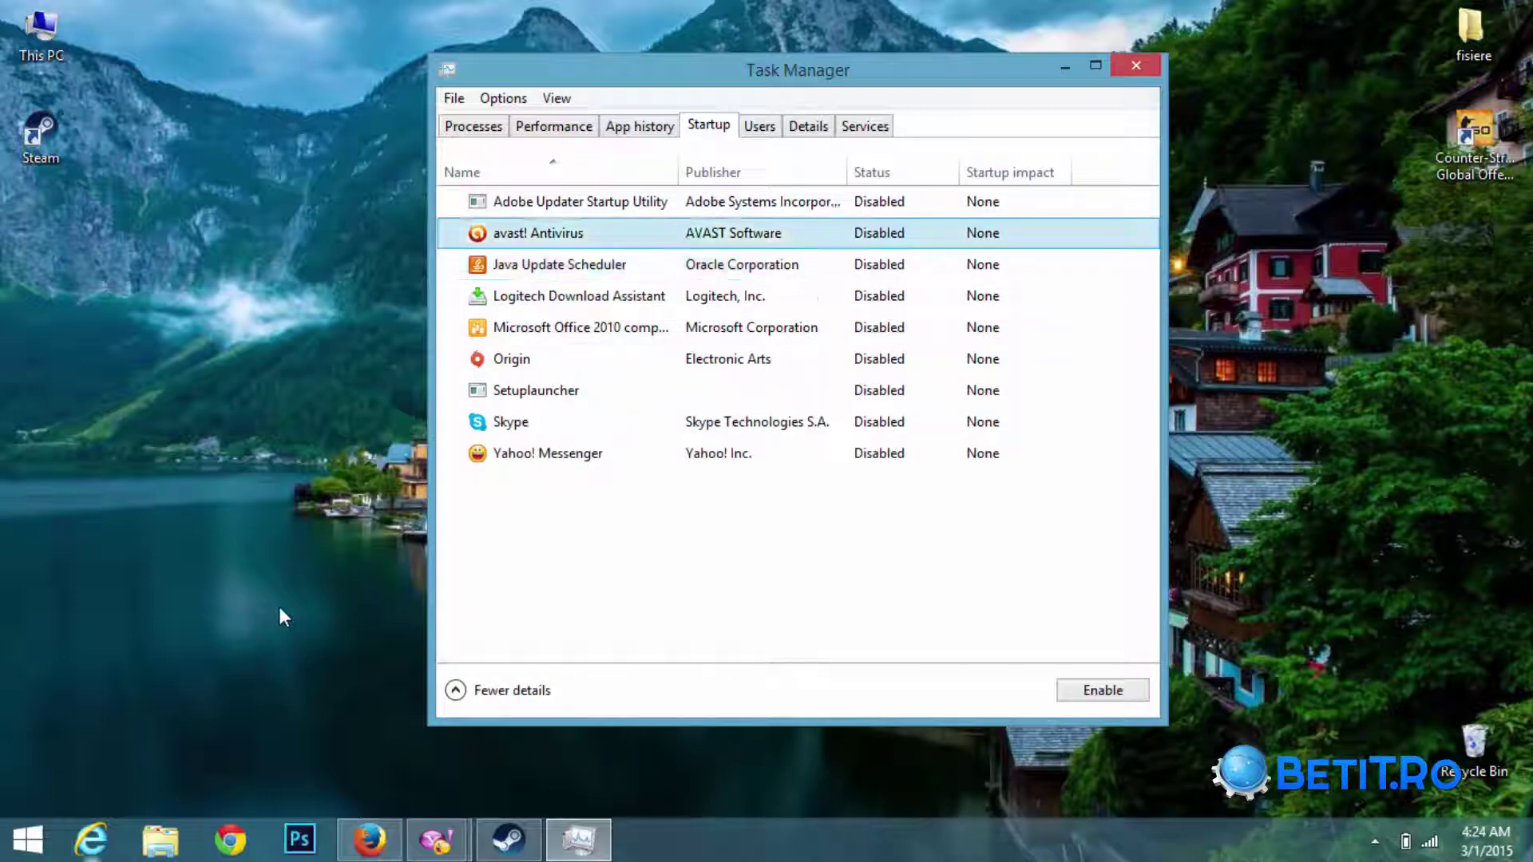
key("super")
key("super")
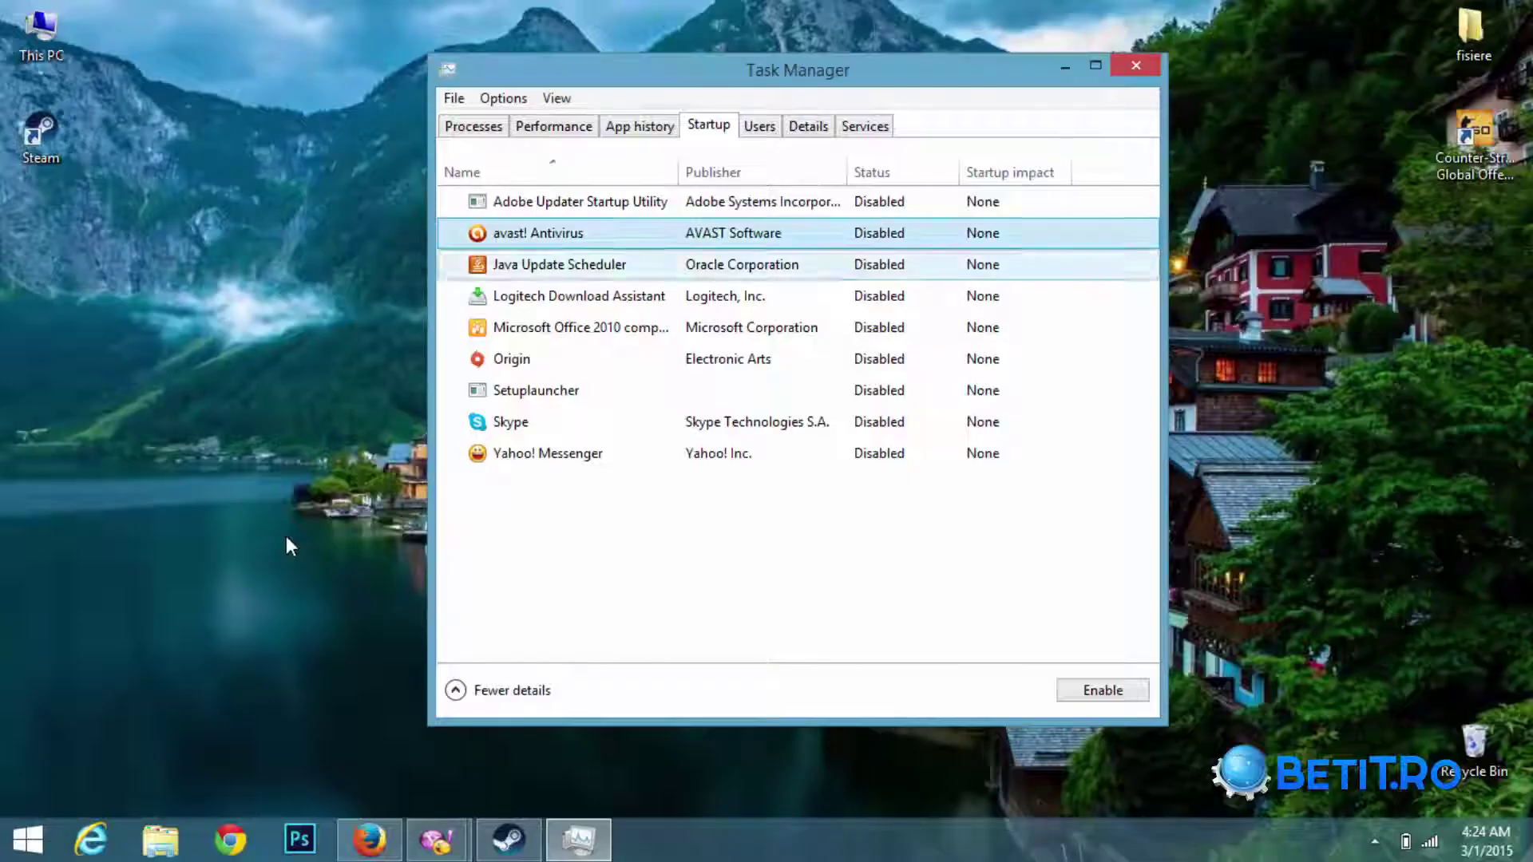
key("Down")
key("Down")
key("Down")
key("Down")
key("Down")
key("Down")
key("Up")
key("Up")
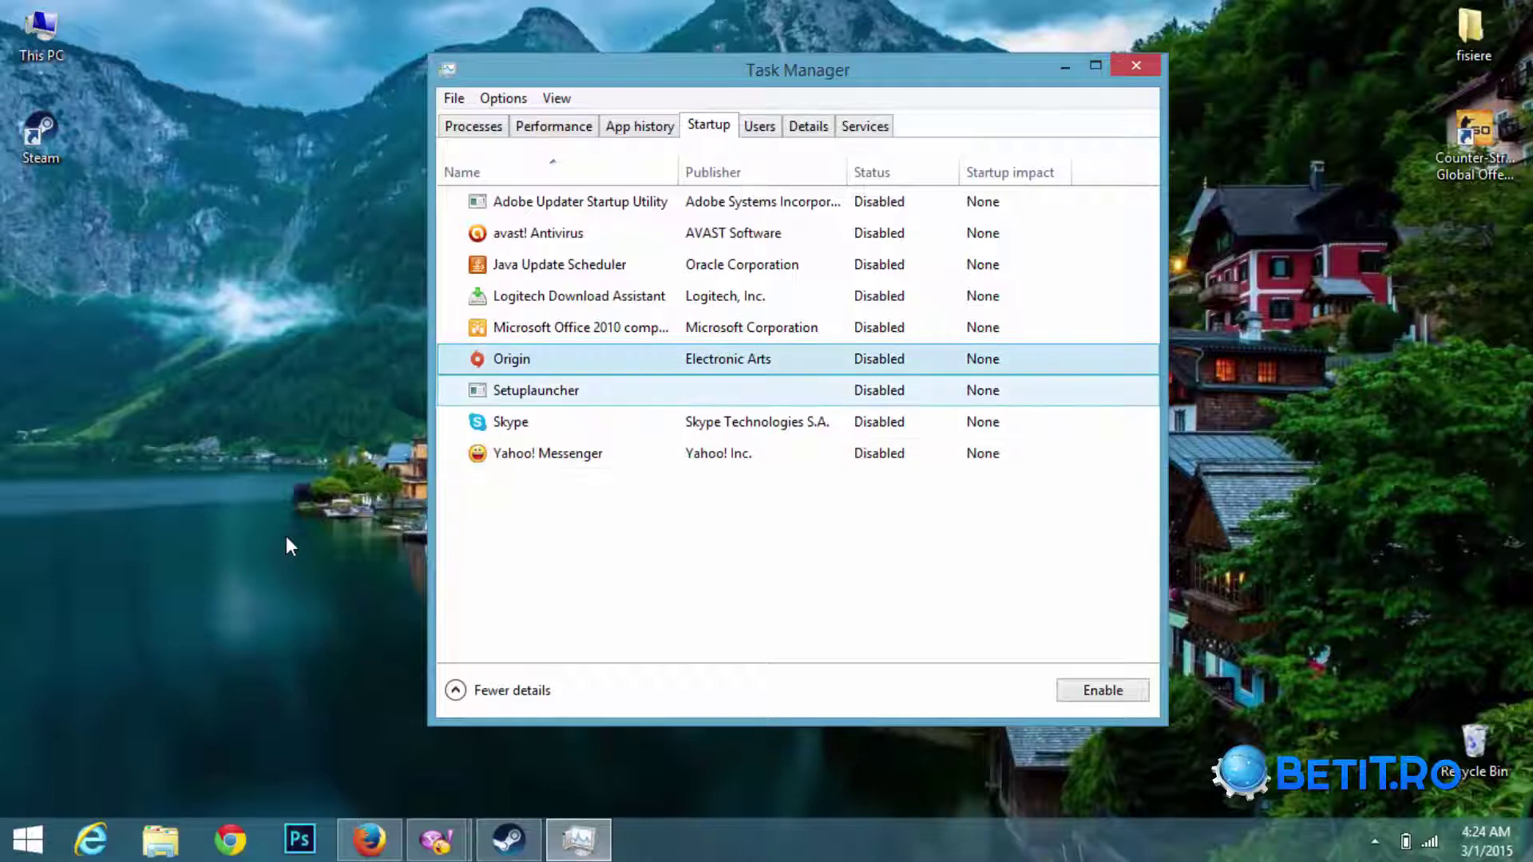
left_click(1375, 842)
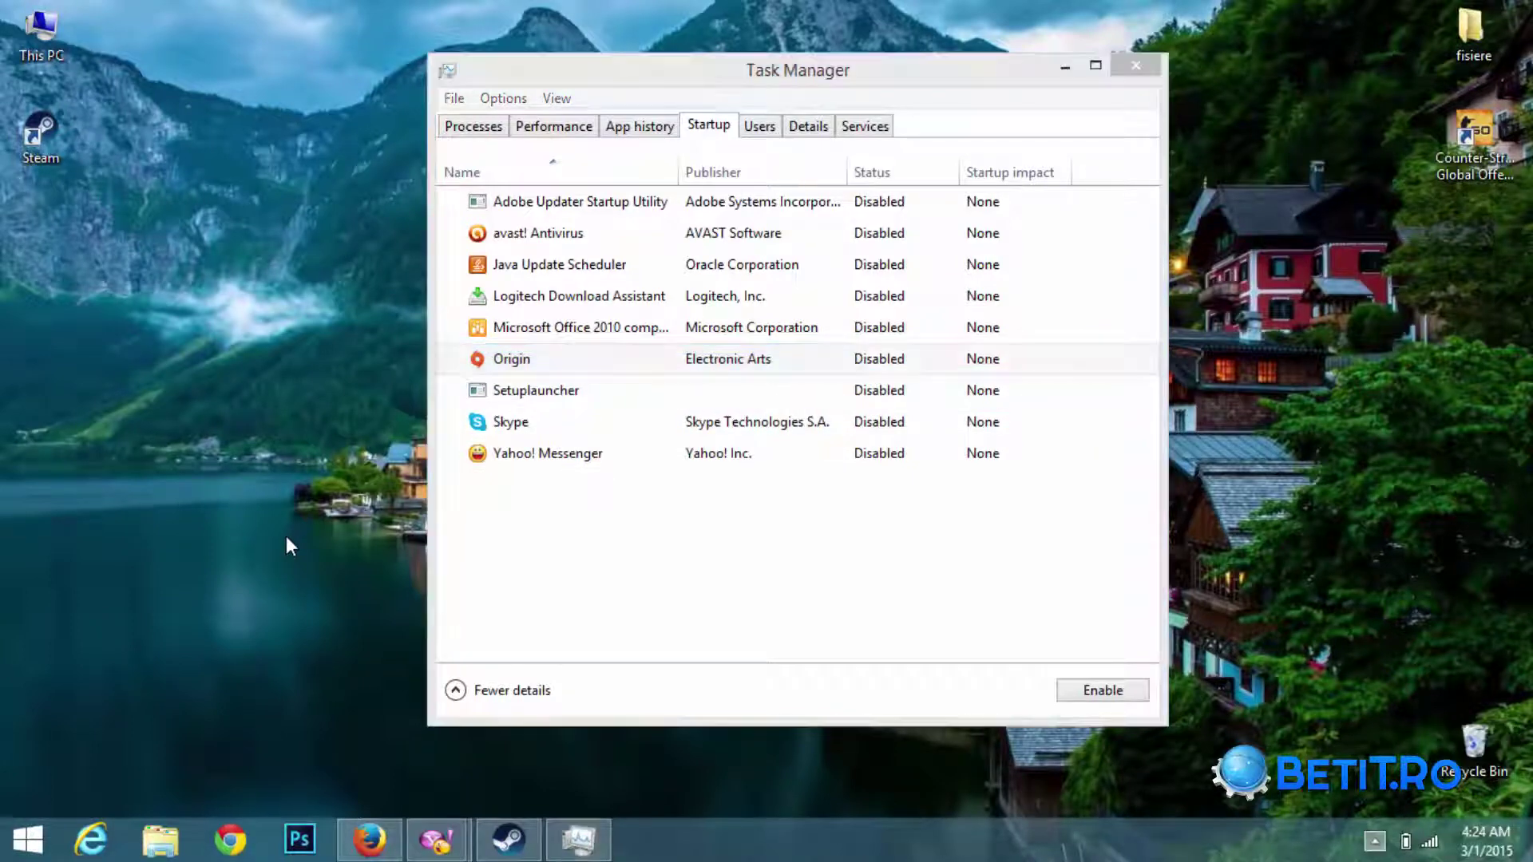
left_click(1375, 842)
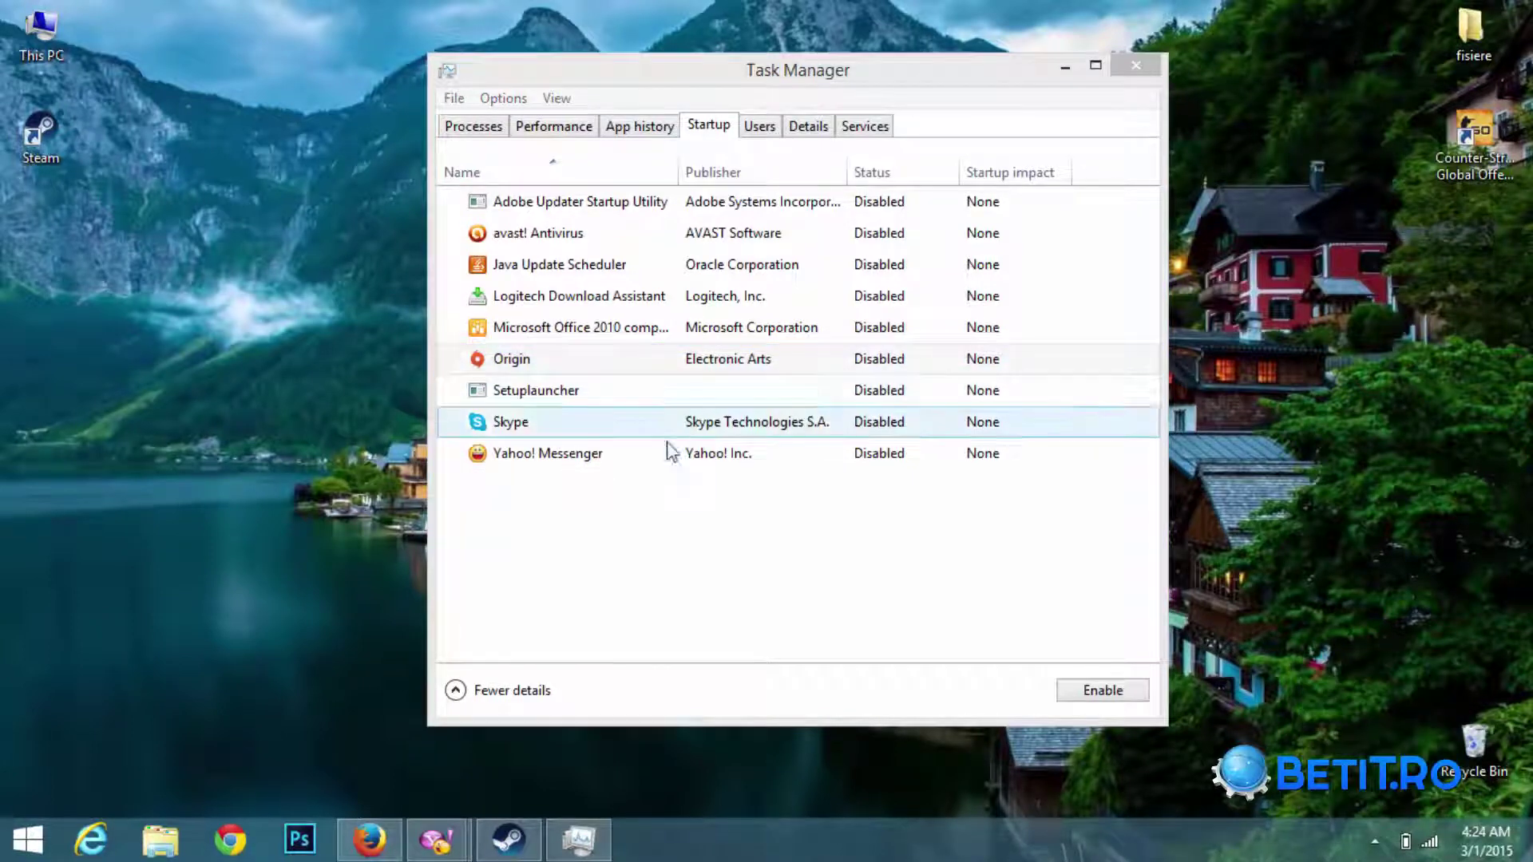
left_click(519, 266)
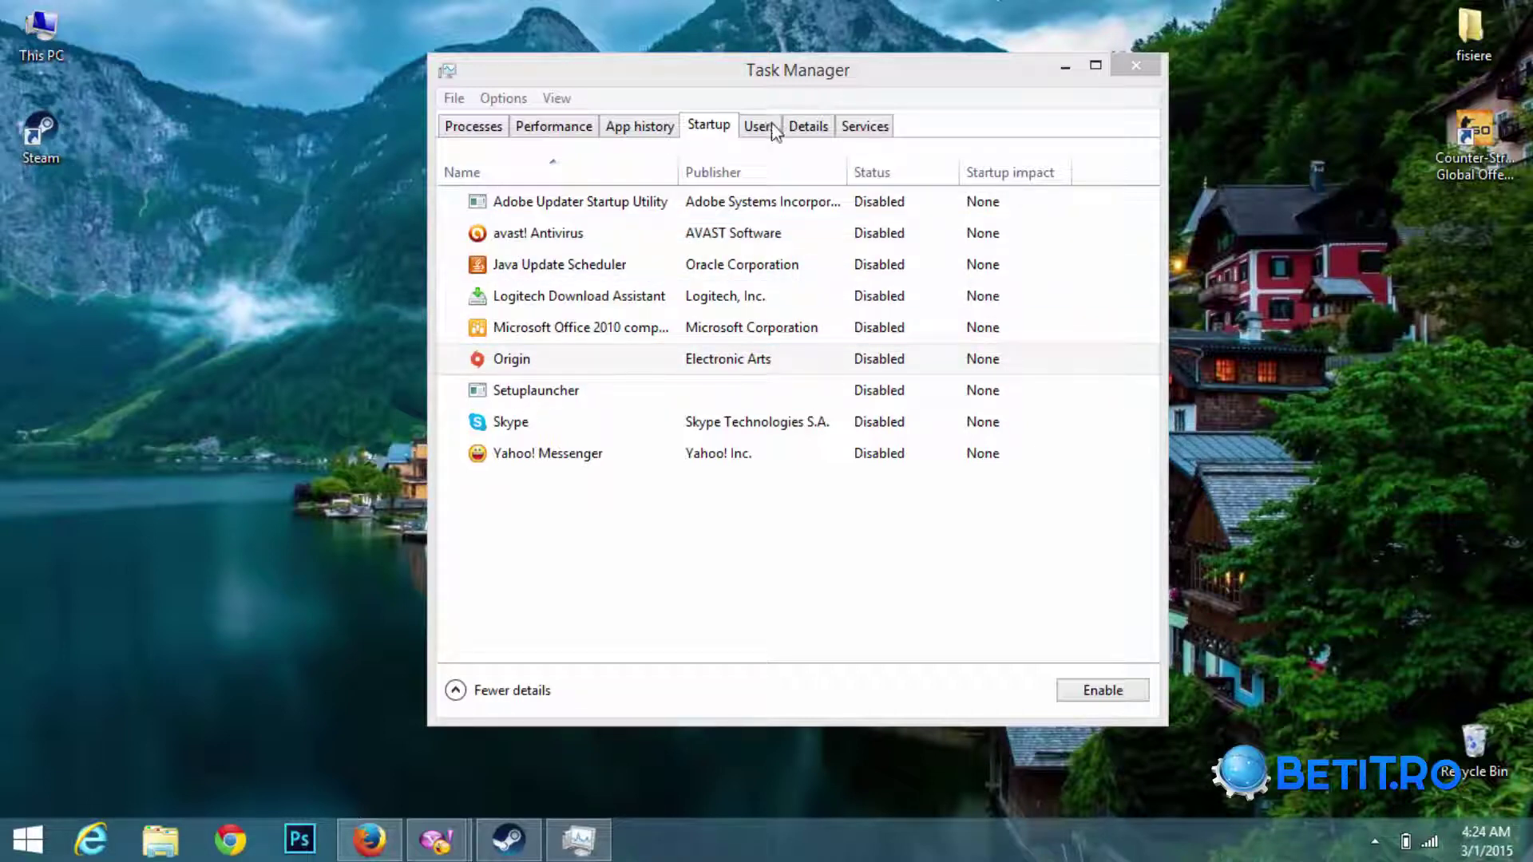
left_click(32, 831)
left_click(36, 823)
left_click_drag(948, 66, 895, 119)
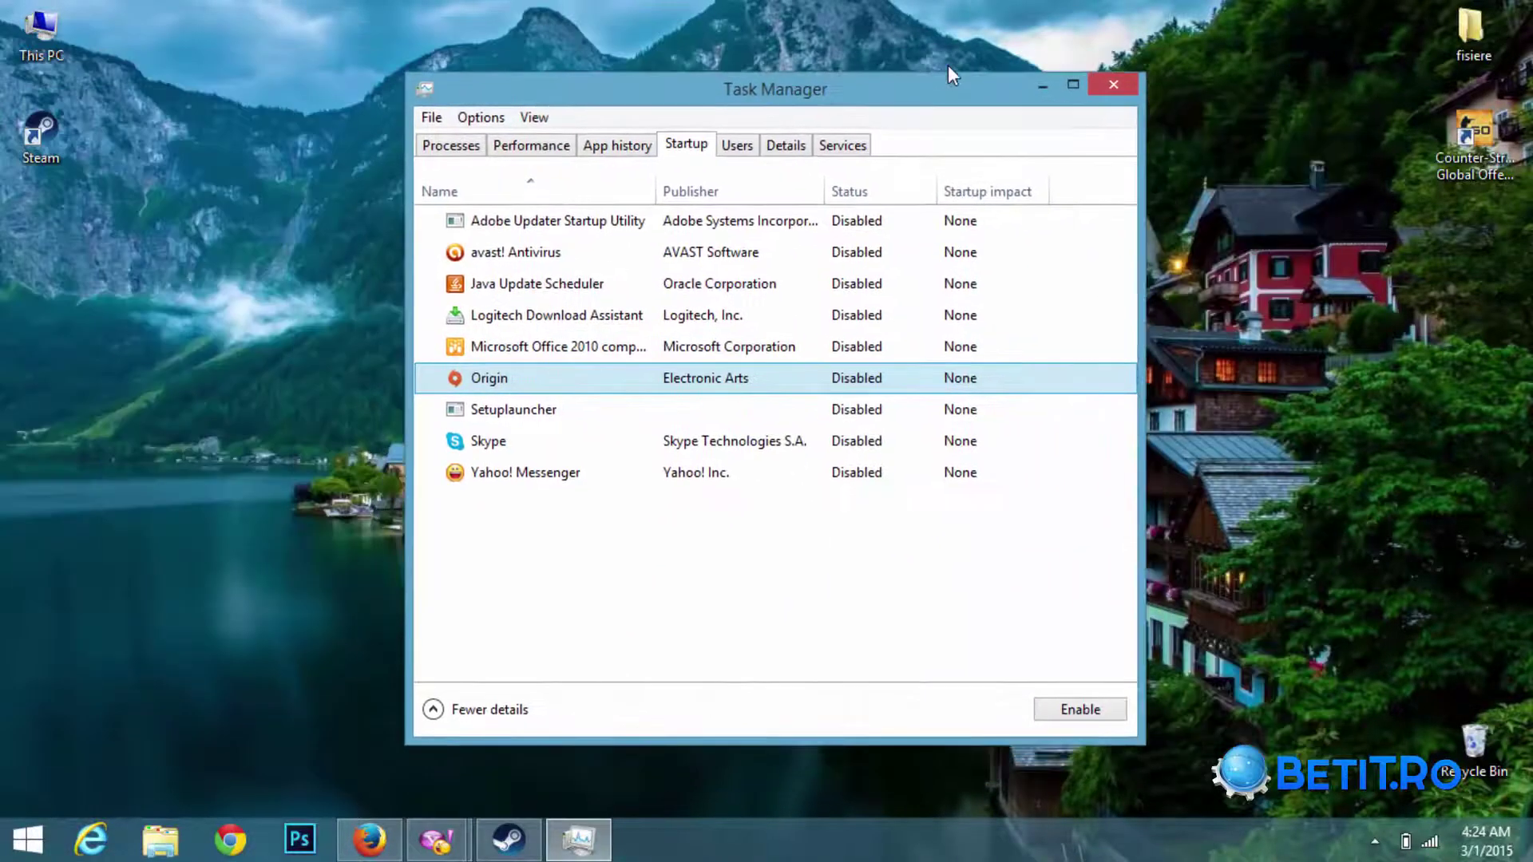
Open the Windows Services console and select the avast! Antivirus service.
mouse_move(743, 88)
left_mouse_down()
mouse_move(660, 224)
mouse_move(603, 88)
mouse_move(1035, 75)
left_mouse_up()
left_click(735, 146)
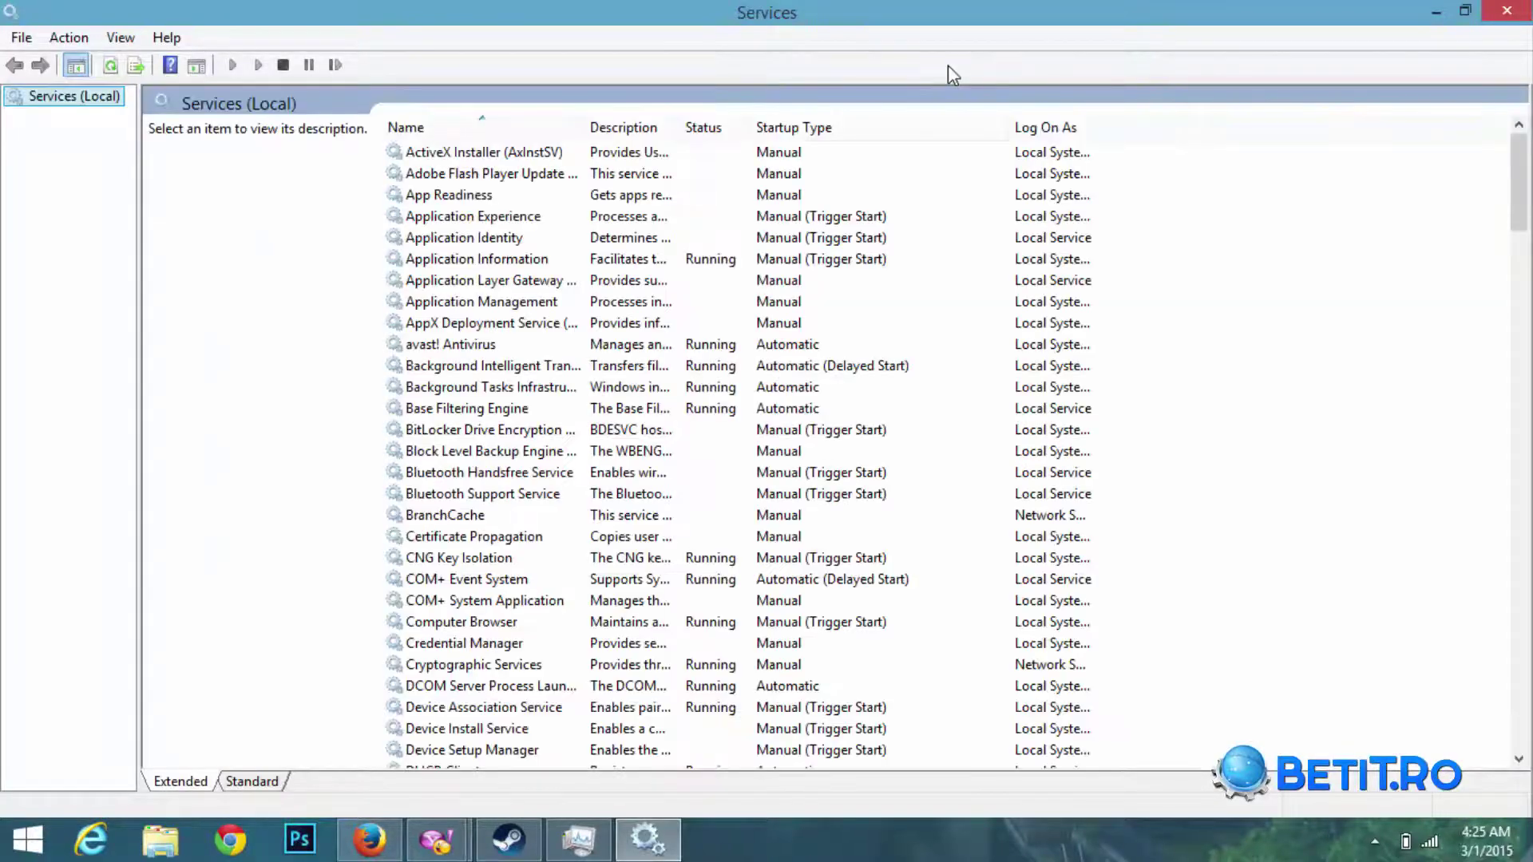
left_click(778, 195)
scroll(779, 195, "down", 3)
scroll(778, 195, "up", 3)
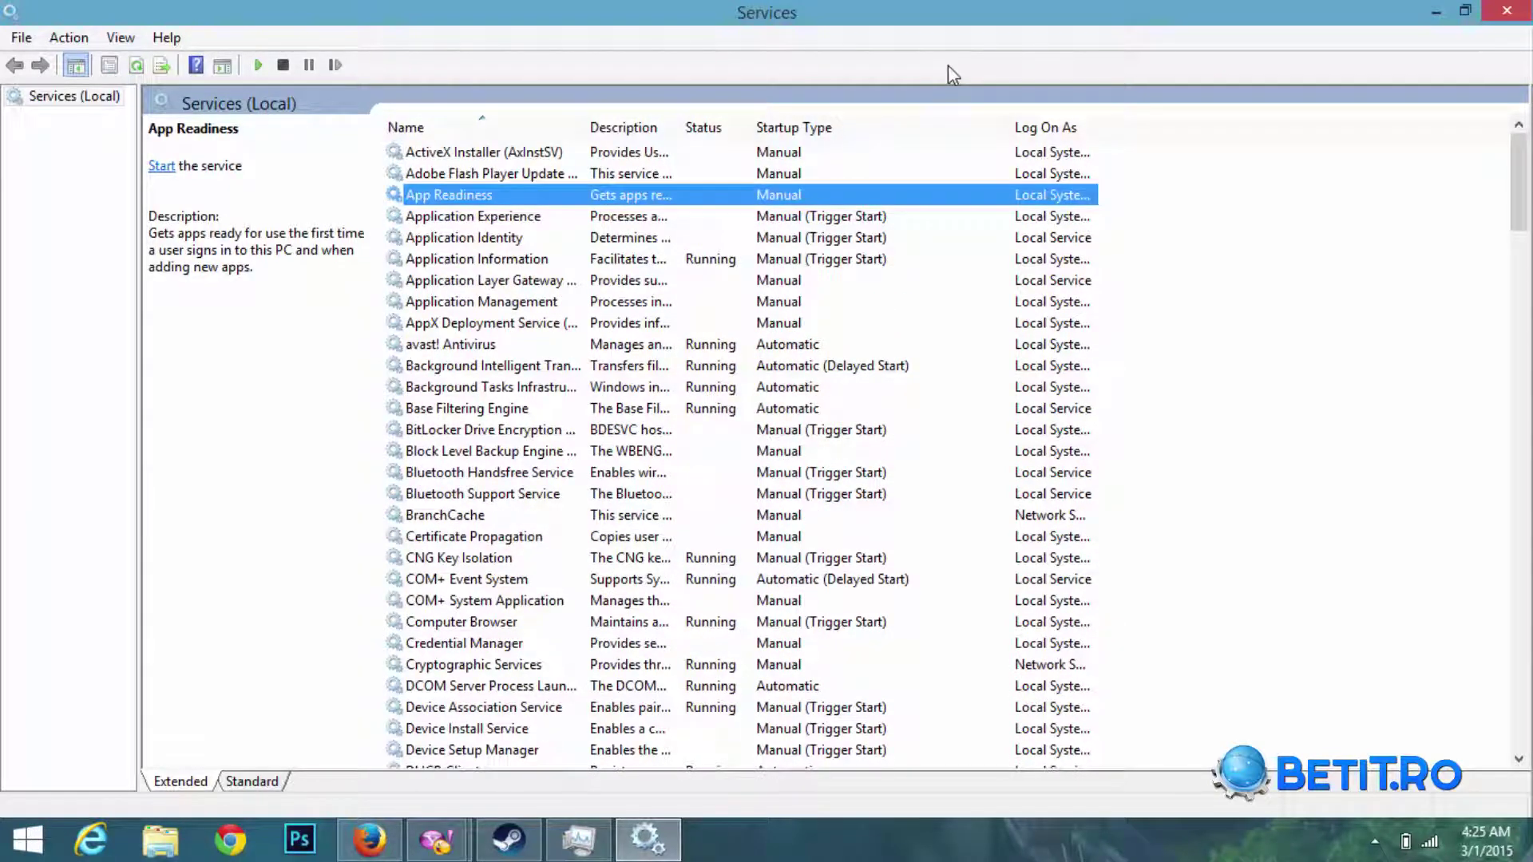
type("av")
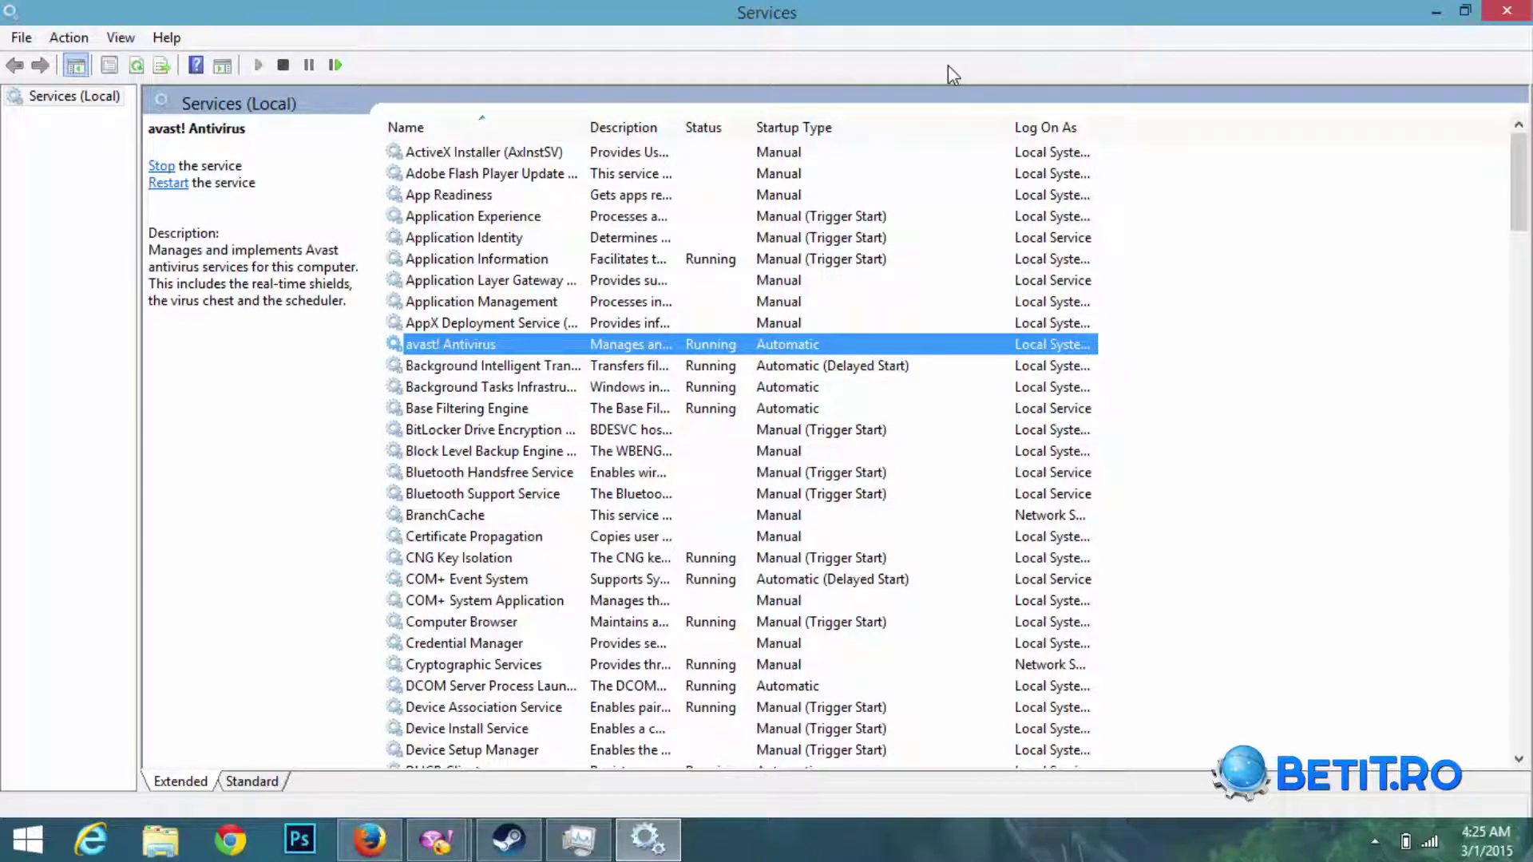
Open the properties of the avast! Antivirus service.
key("Menu")
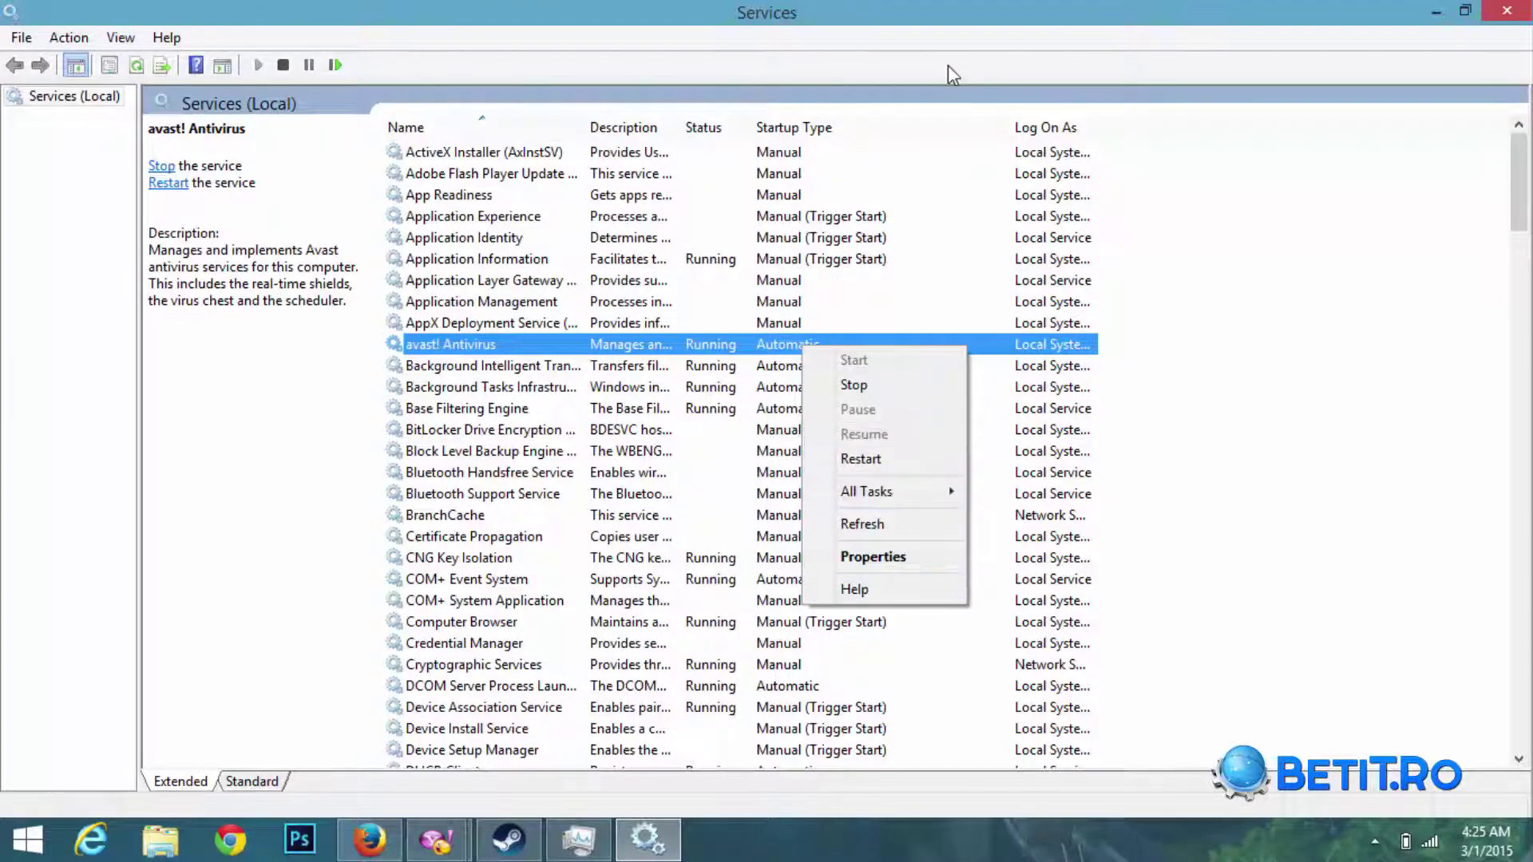
key("Down")
key("Down")
key("Down")
key("Down")
key("Down")
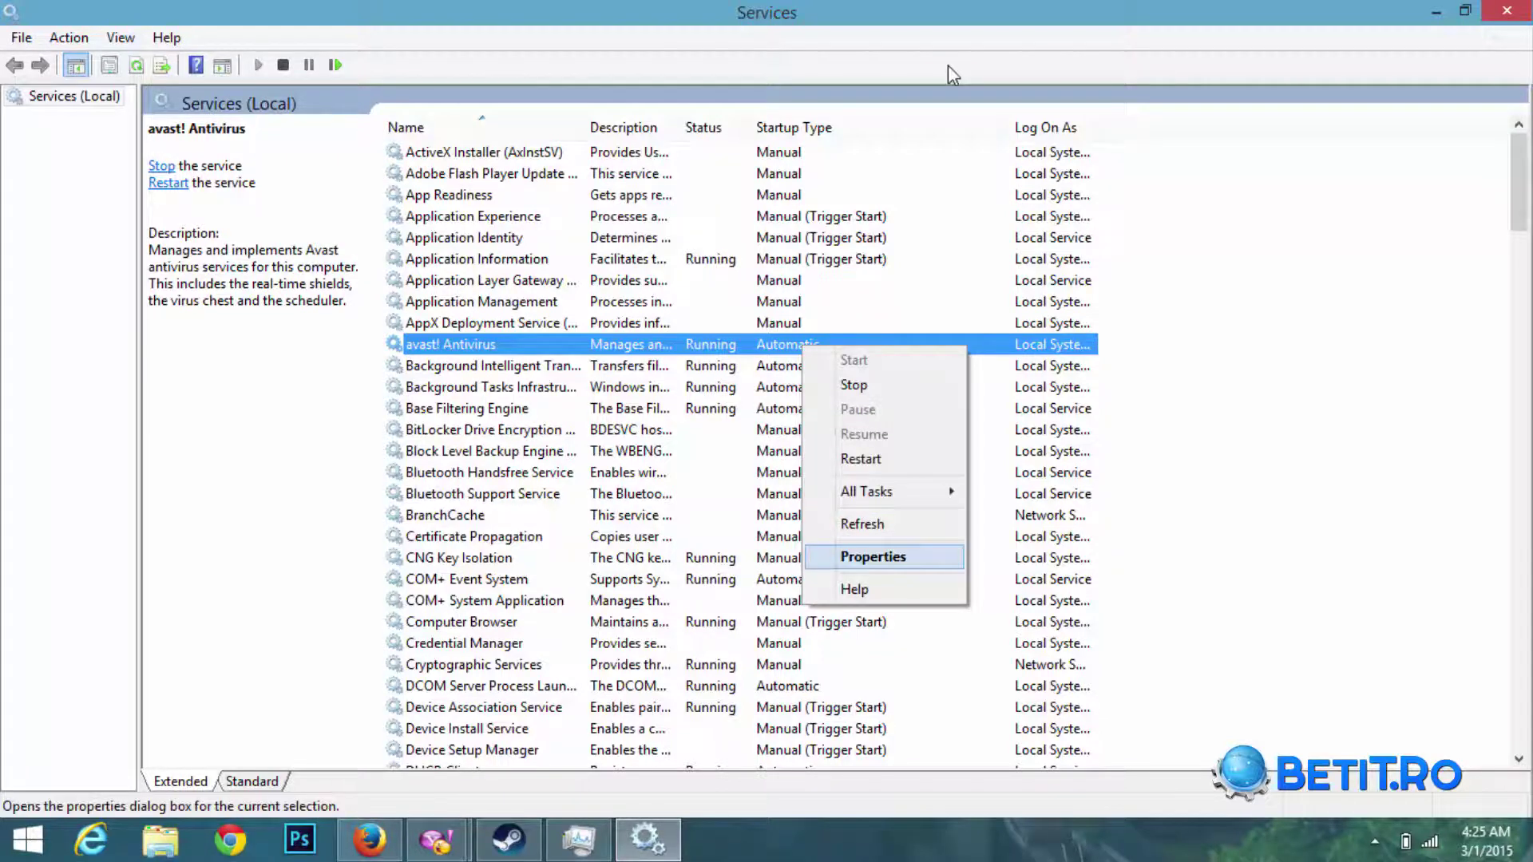
key("Return")
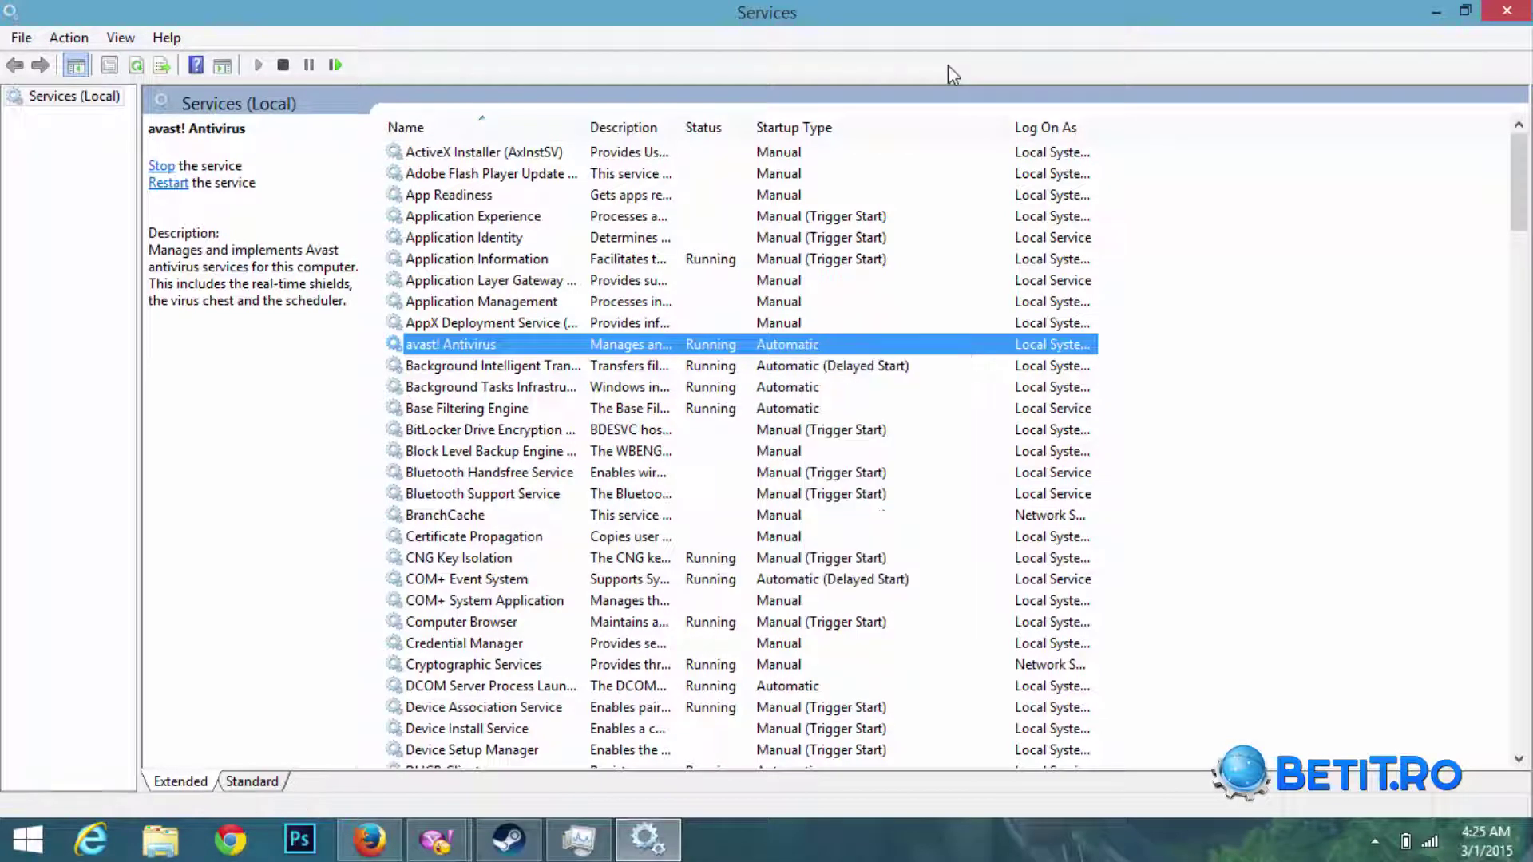
right_click(584, 345)
key("Up")
key("Up")
key("Up")
key("Up")
key("Up")
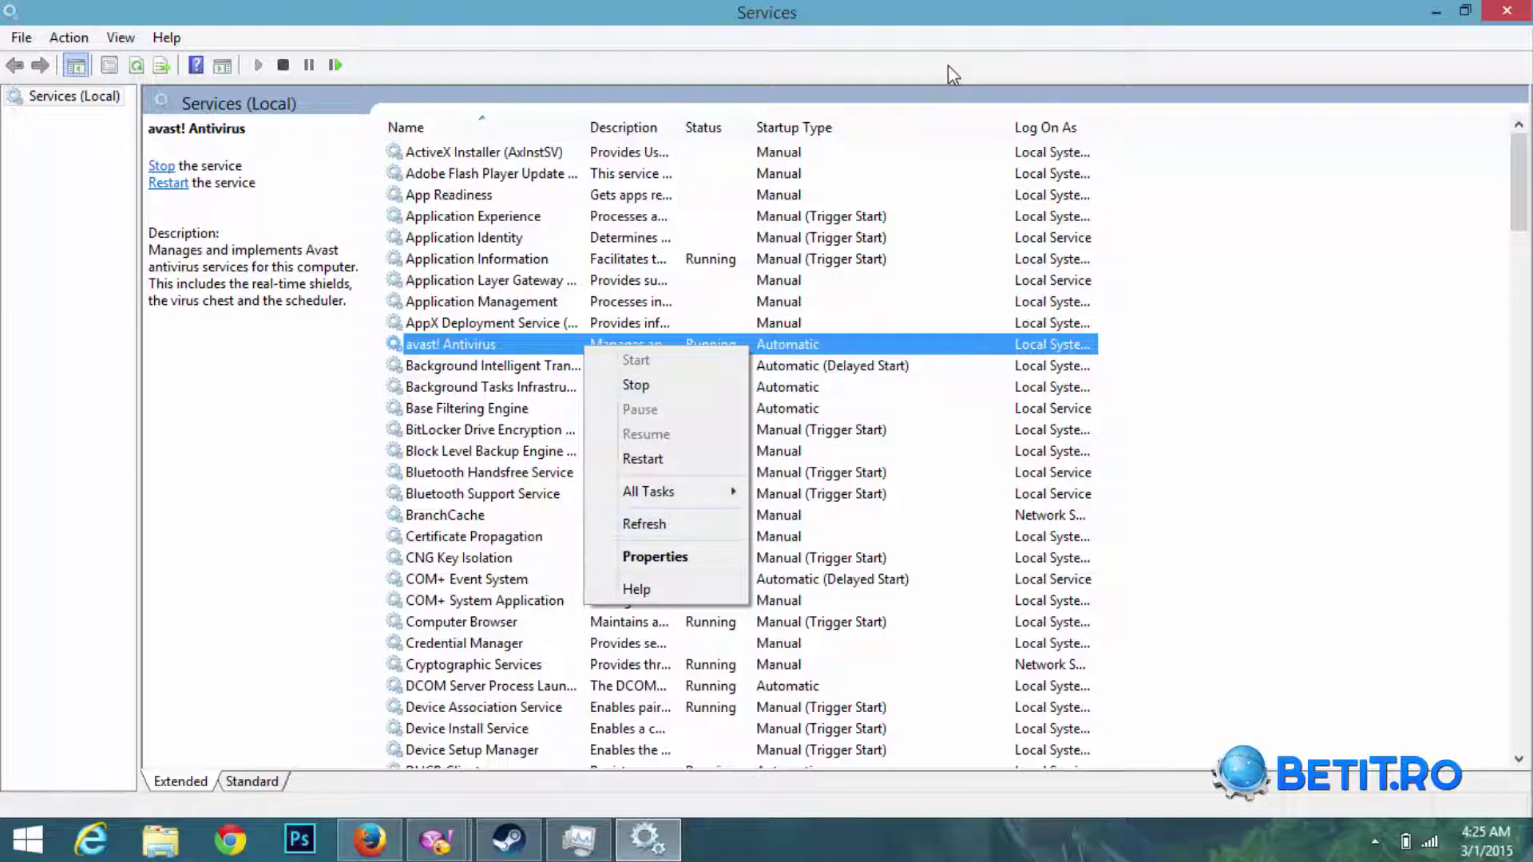
key("Return")
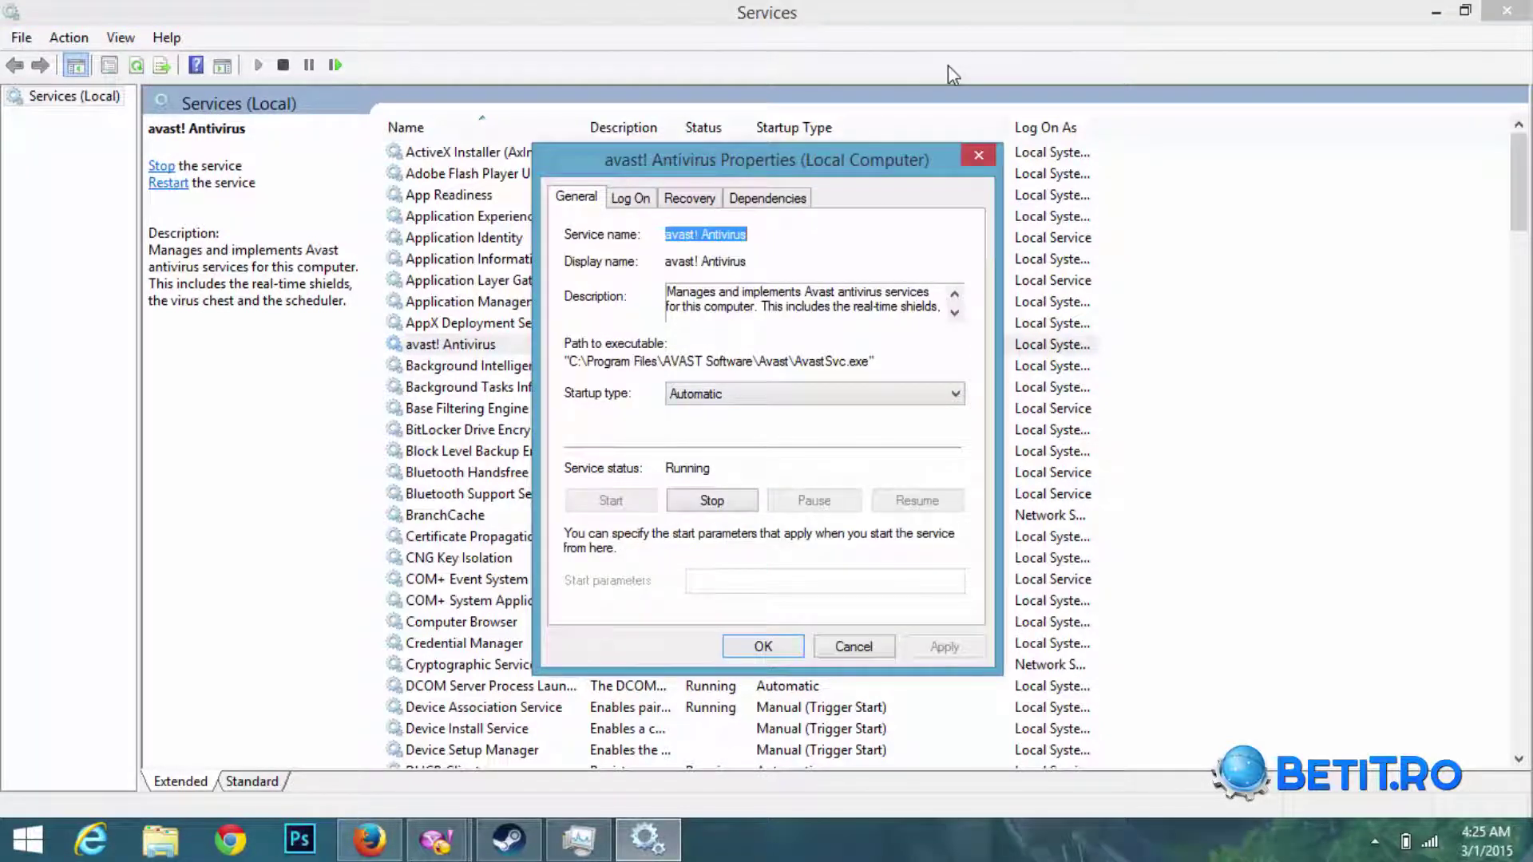
Choose Automatic (Delayed Start) as the startup type of the avast! Antivirus service.
left_click(815, 393)
key("Down")
key("Down")
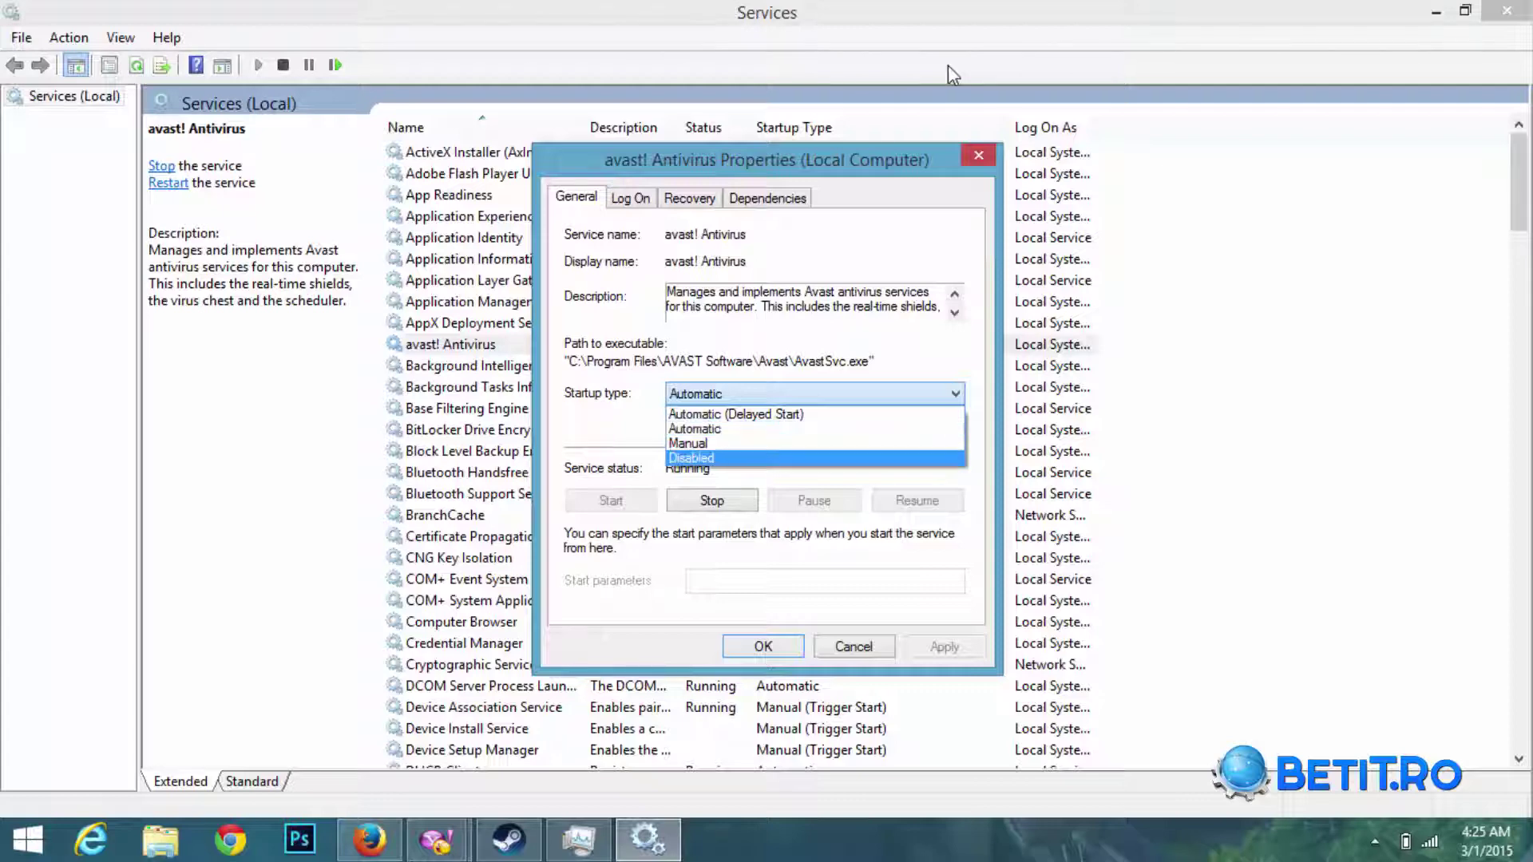
key("Up")
key("Up")
key("Up")
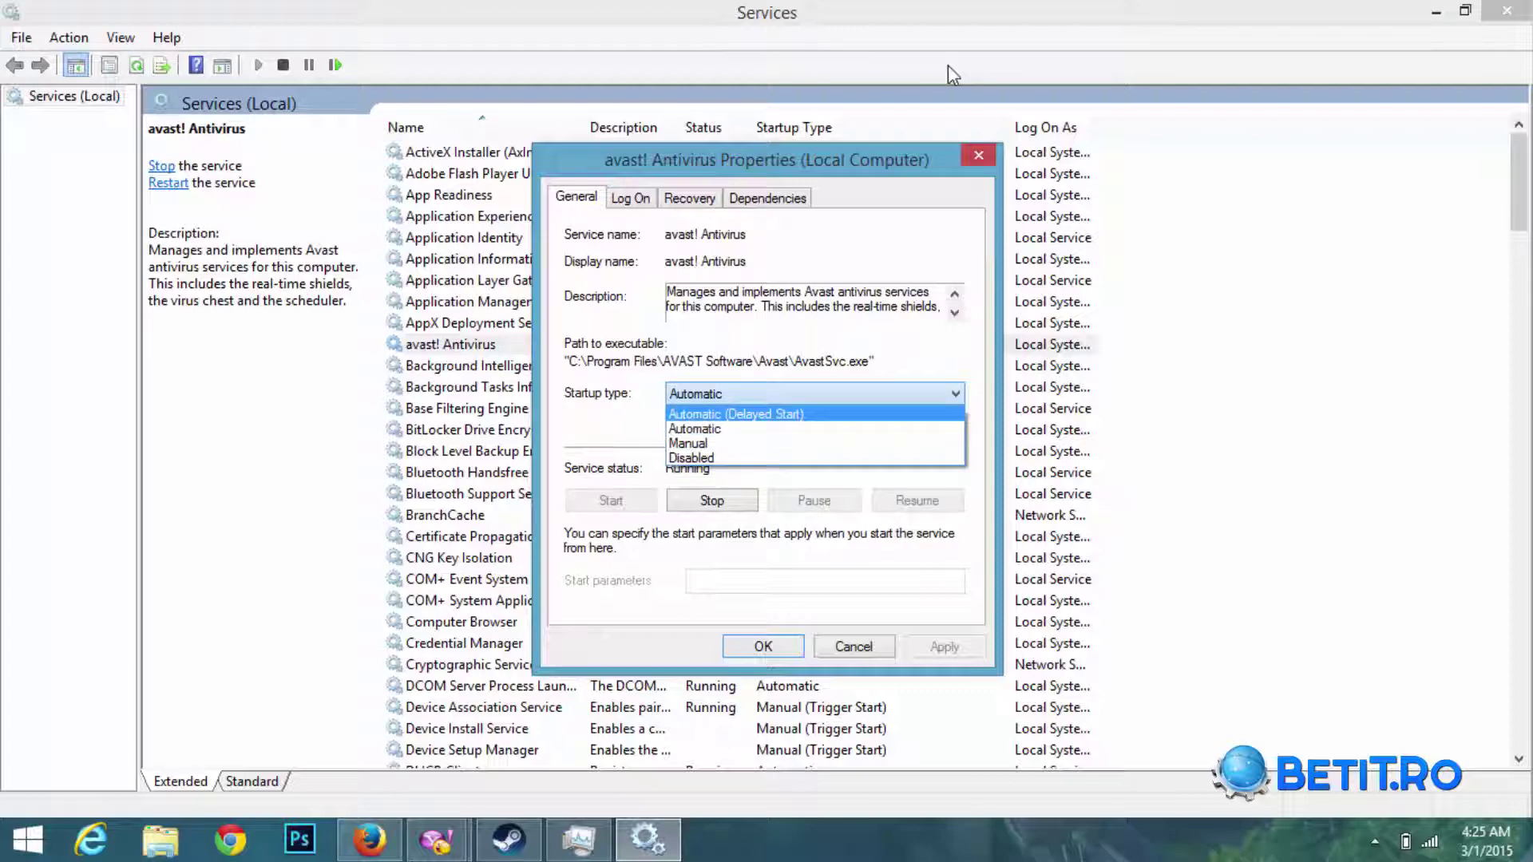
key("Return")
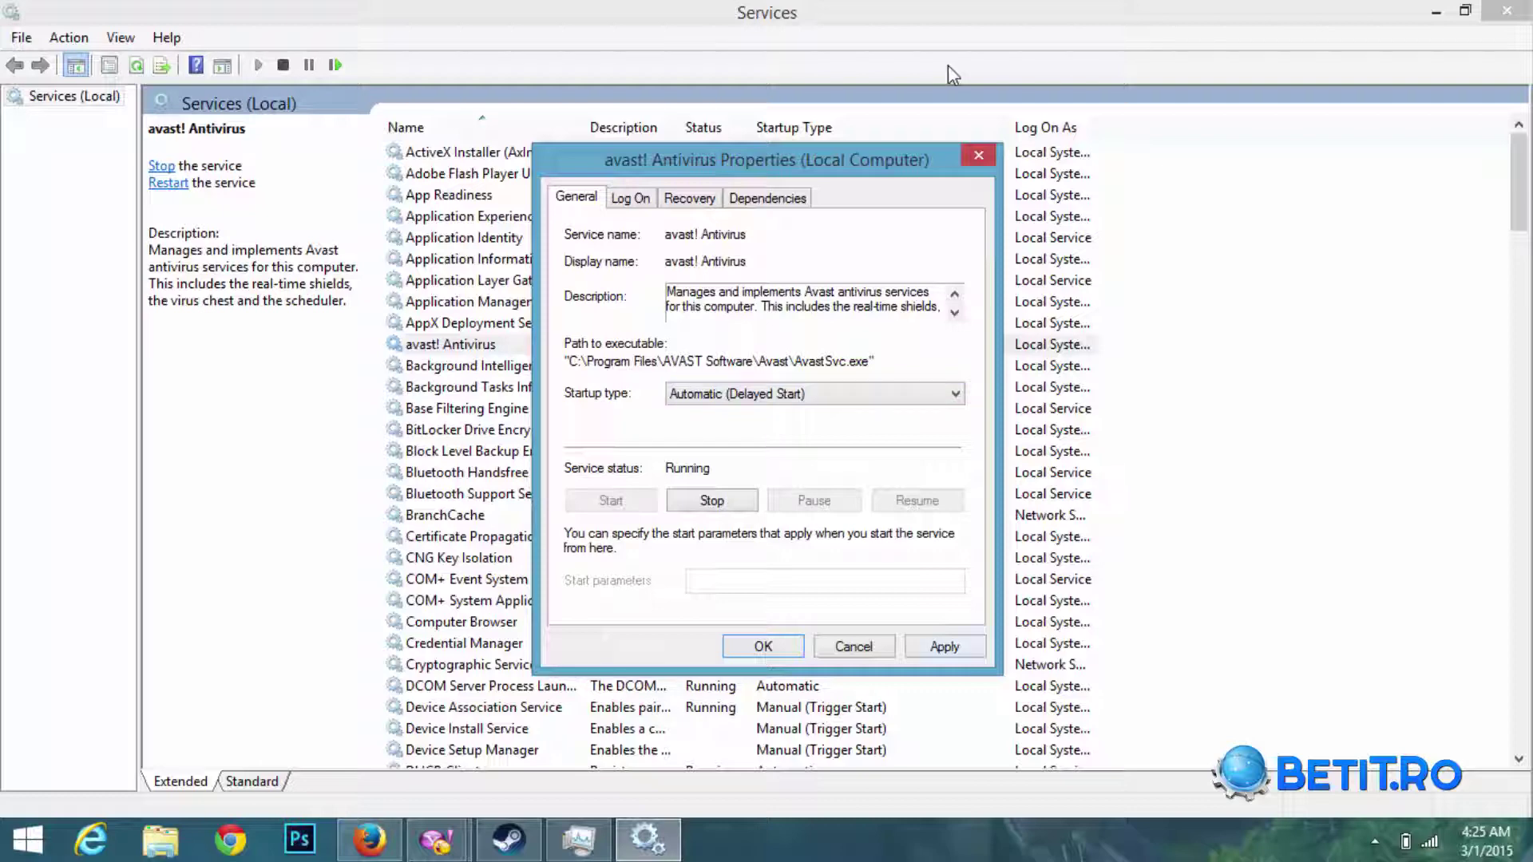
mouse_move(767, 160)
left_mouse_down()
mouse_move(1003, 153)
mouse_move(913, 131)
mouse_move(1024, 116)
left_mouse_up()
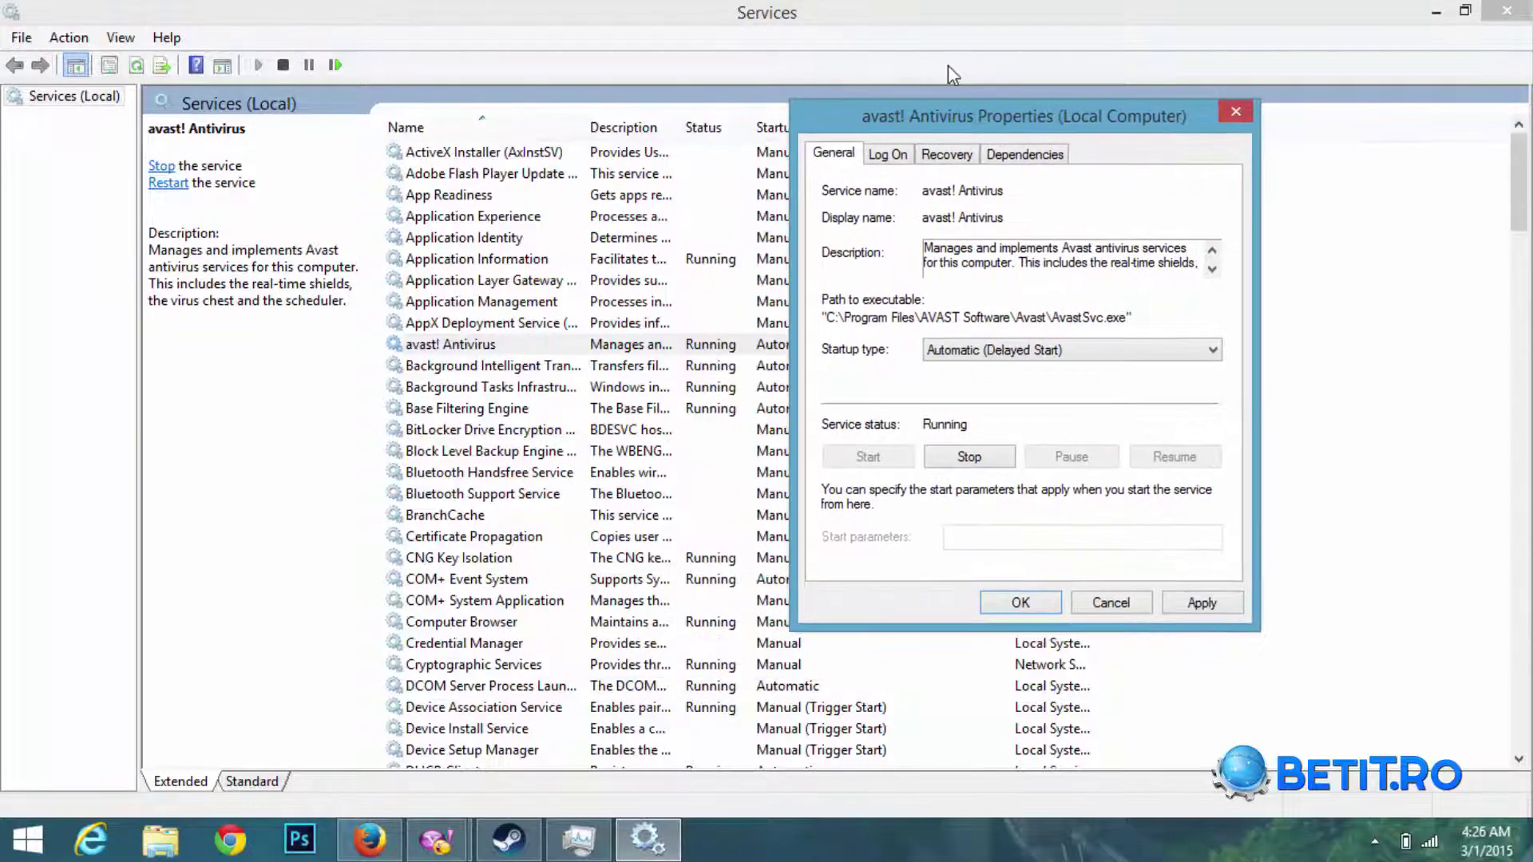
Try to apply the Automatic (Delayed Start) startup type to the avast! Antivirus service and close its properties.
left_click(1070, 350)
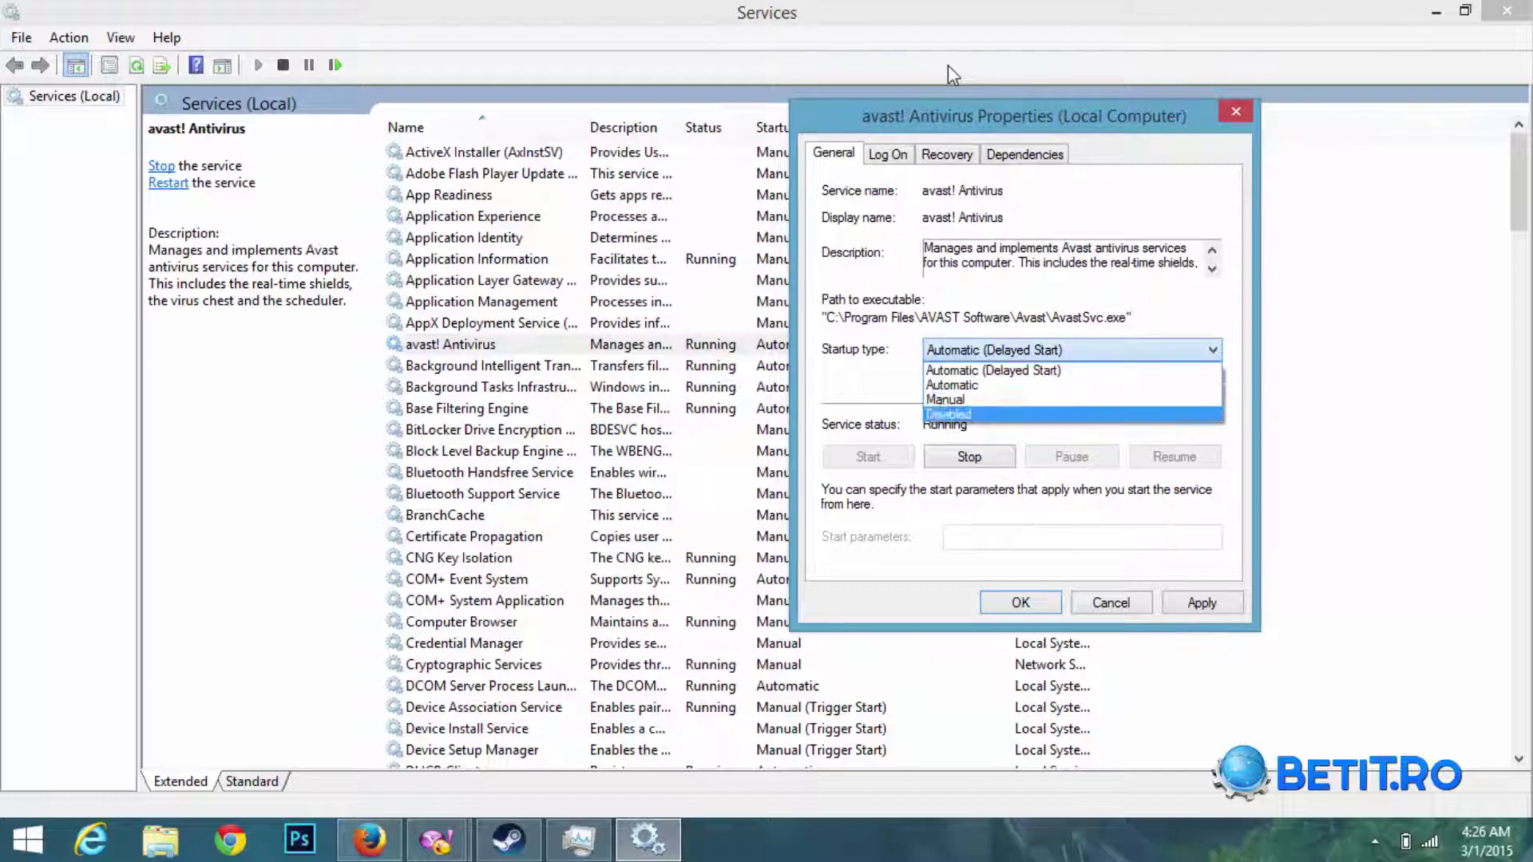
left_click(1038, 385)
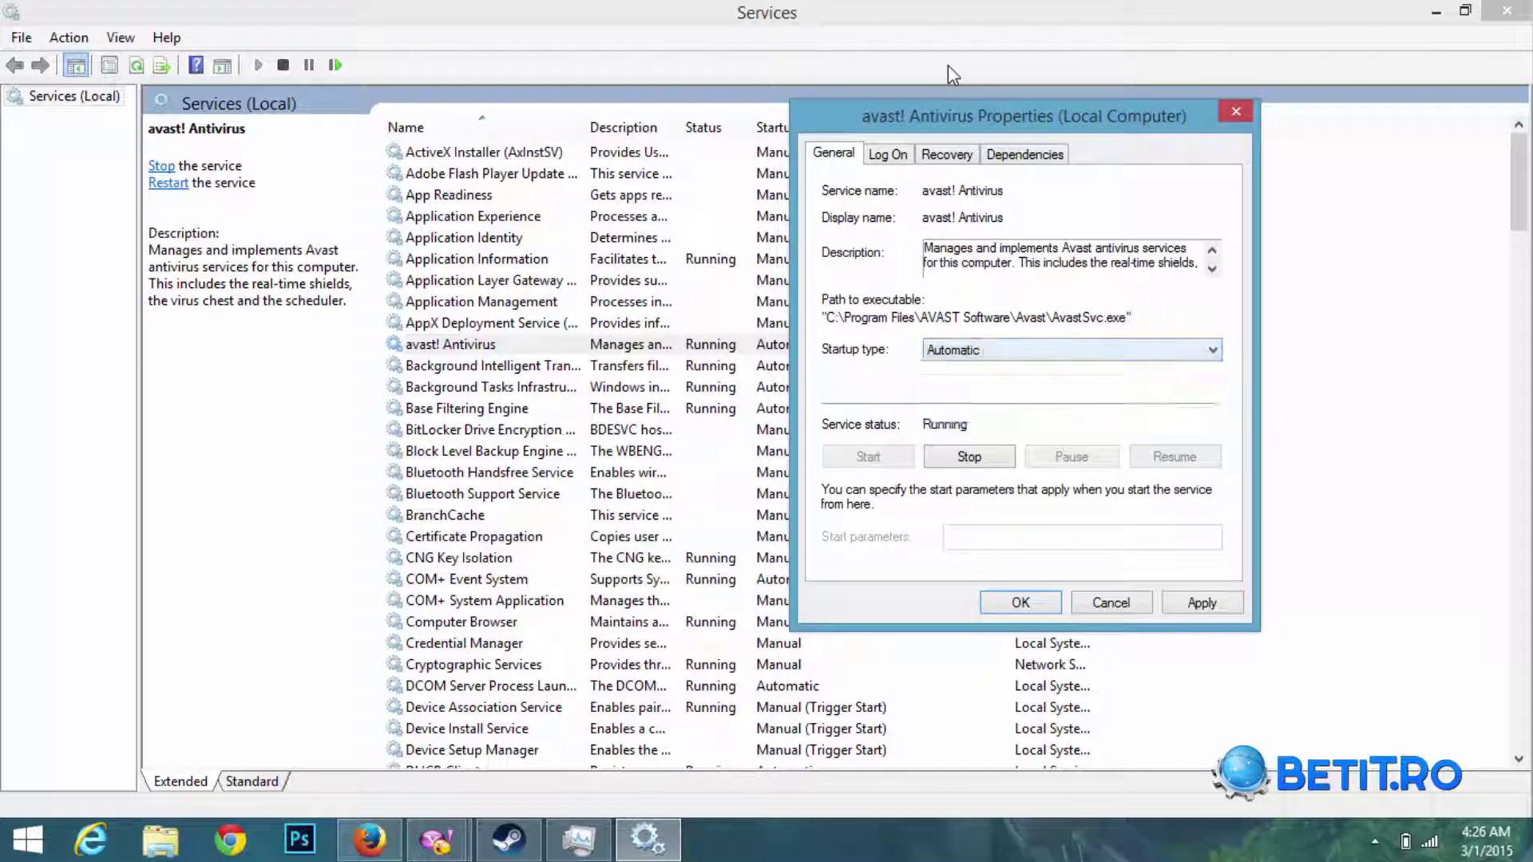
left_click(1070, 350)
left_click(1038, 370)
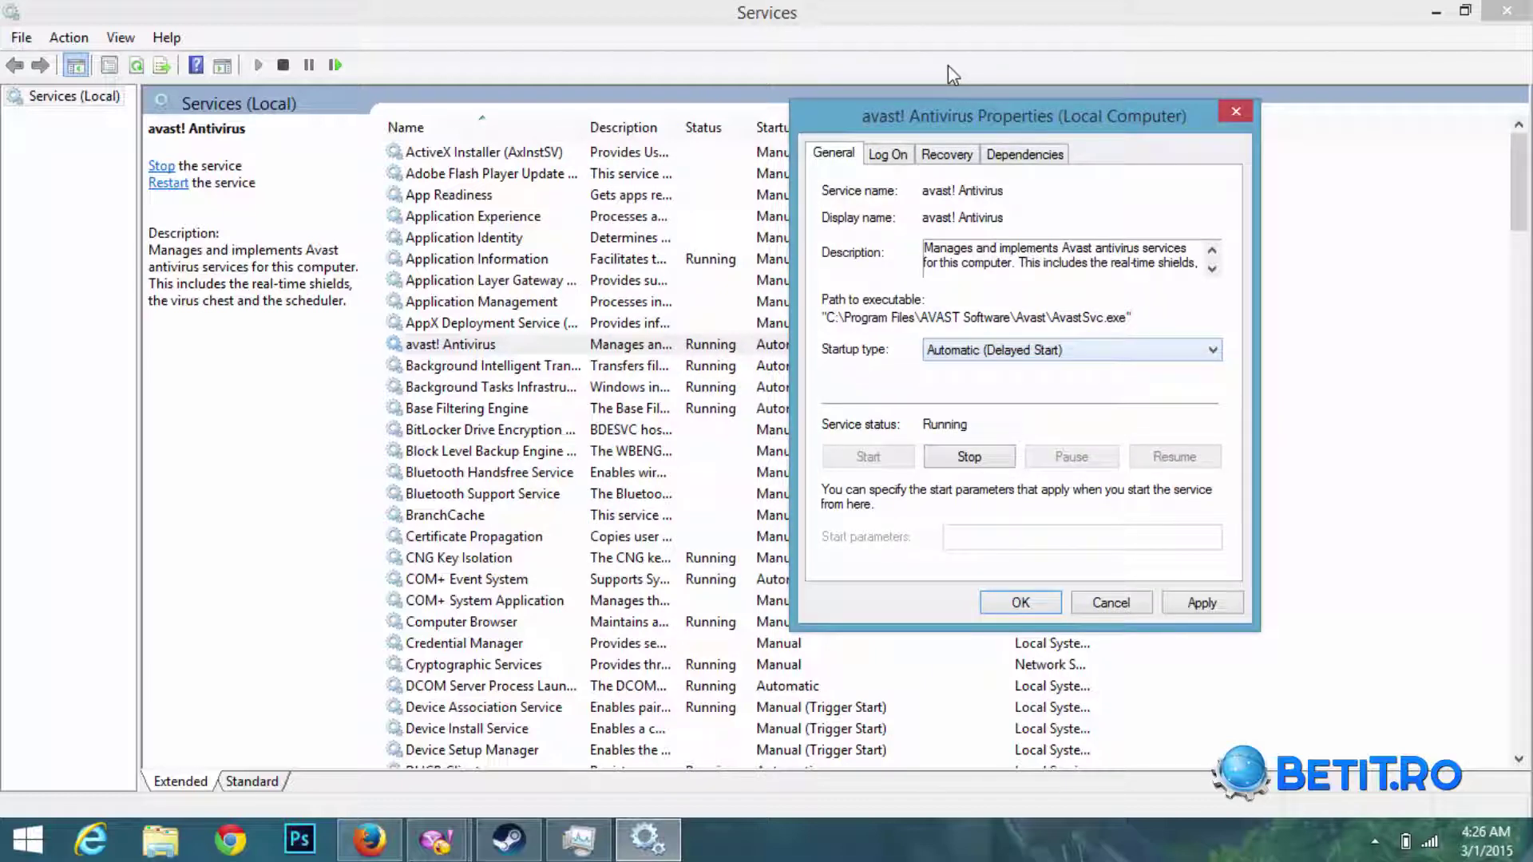
left_click(1202, 603)
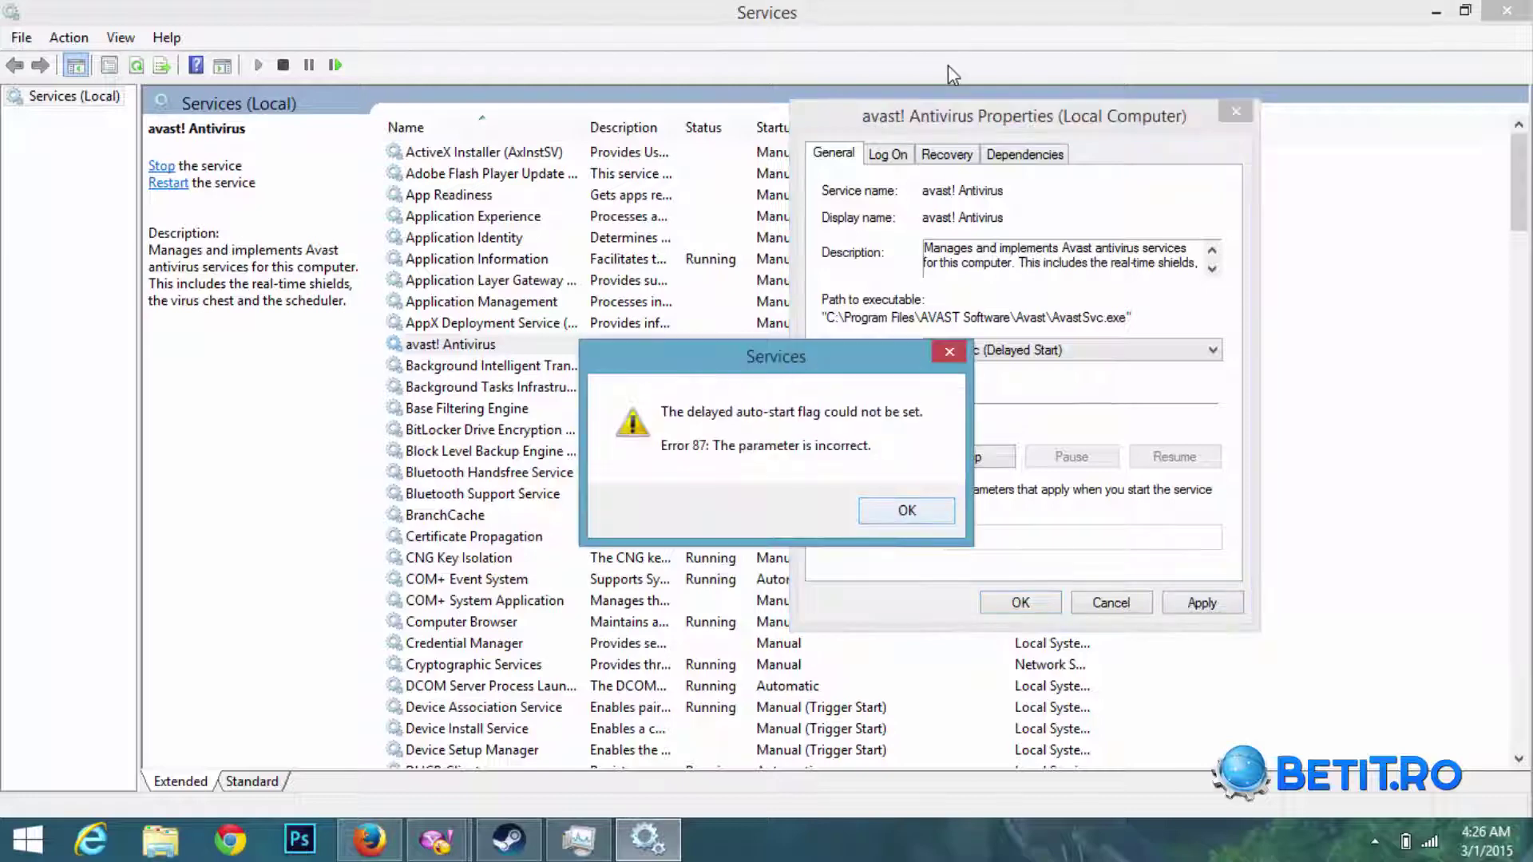
key("Return")
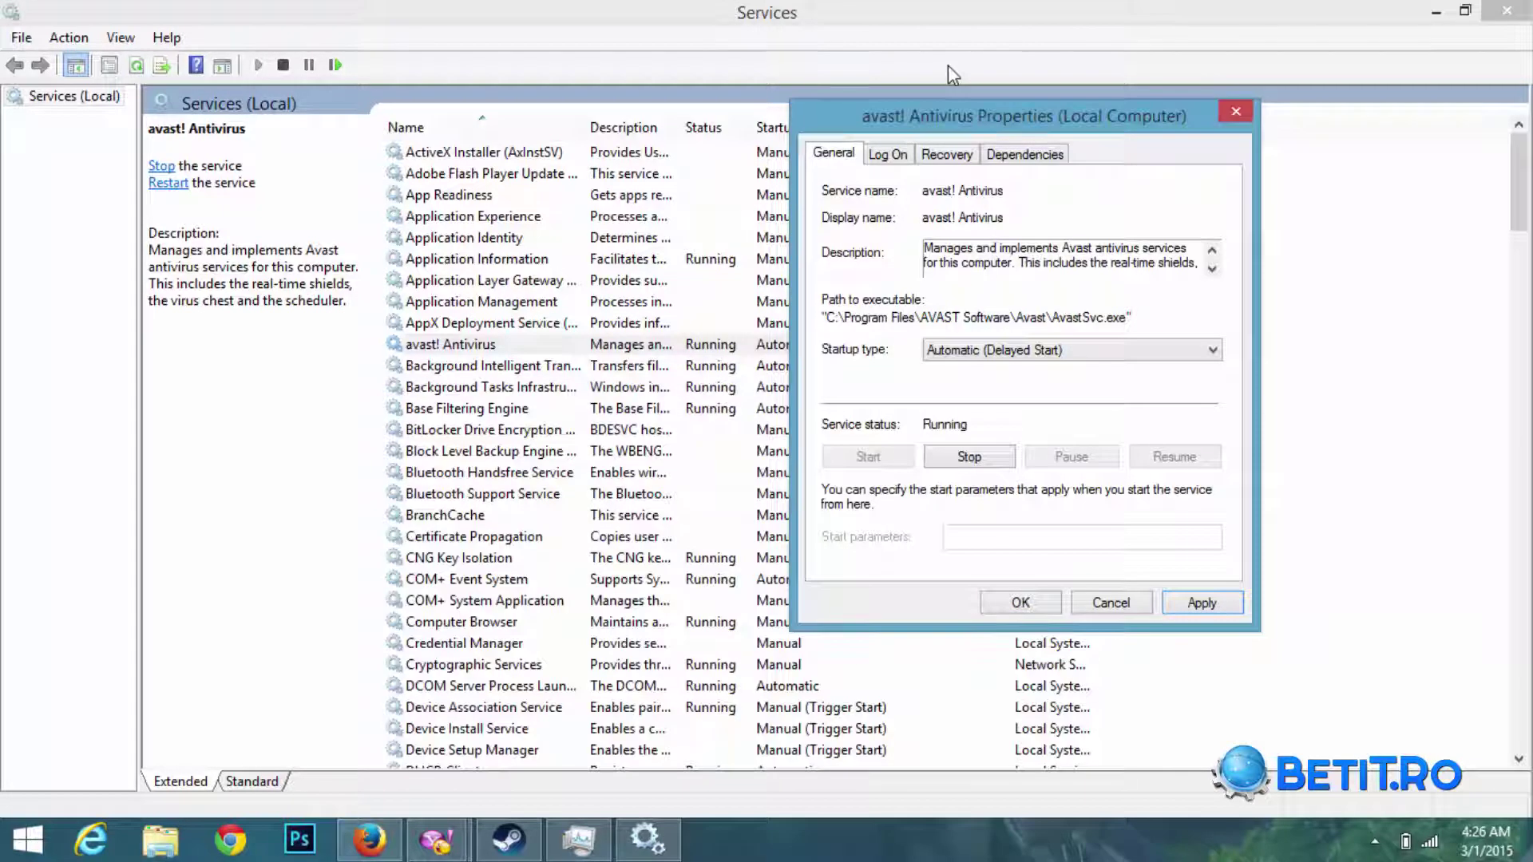
key("Return")
key("Return")
key("Return")
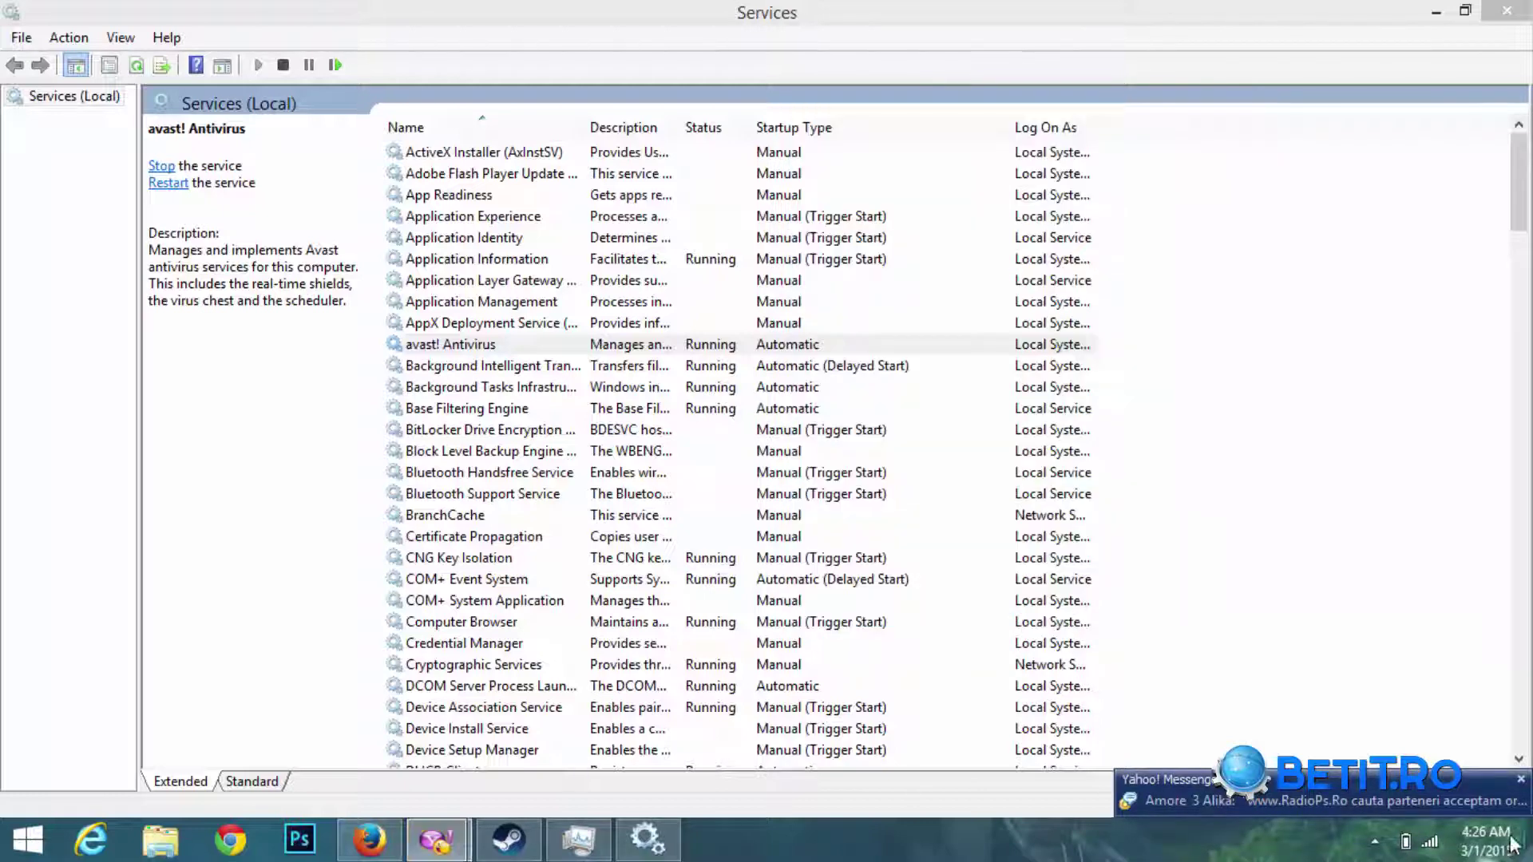
left_click(1521, 779)
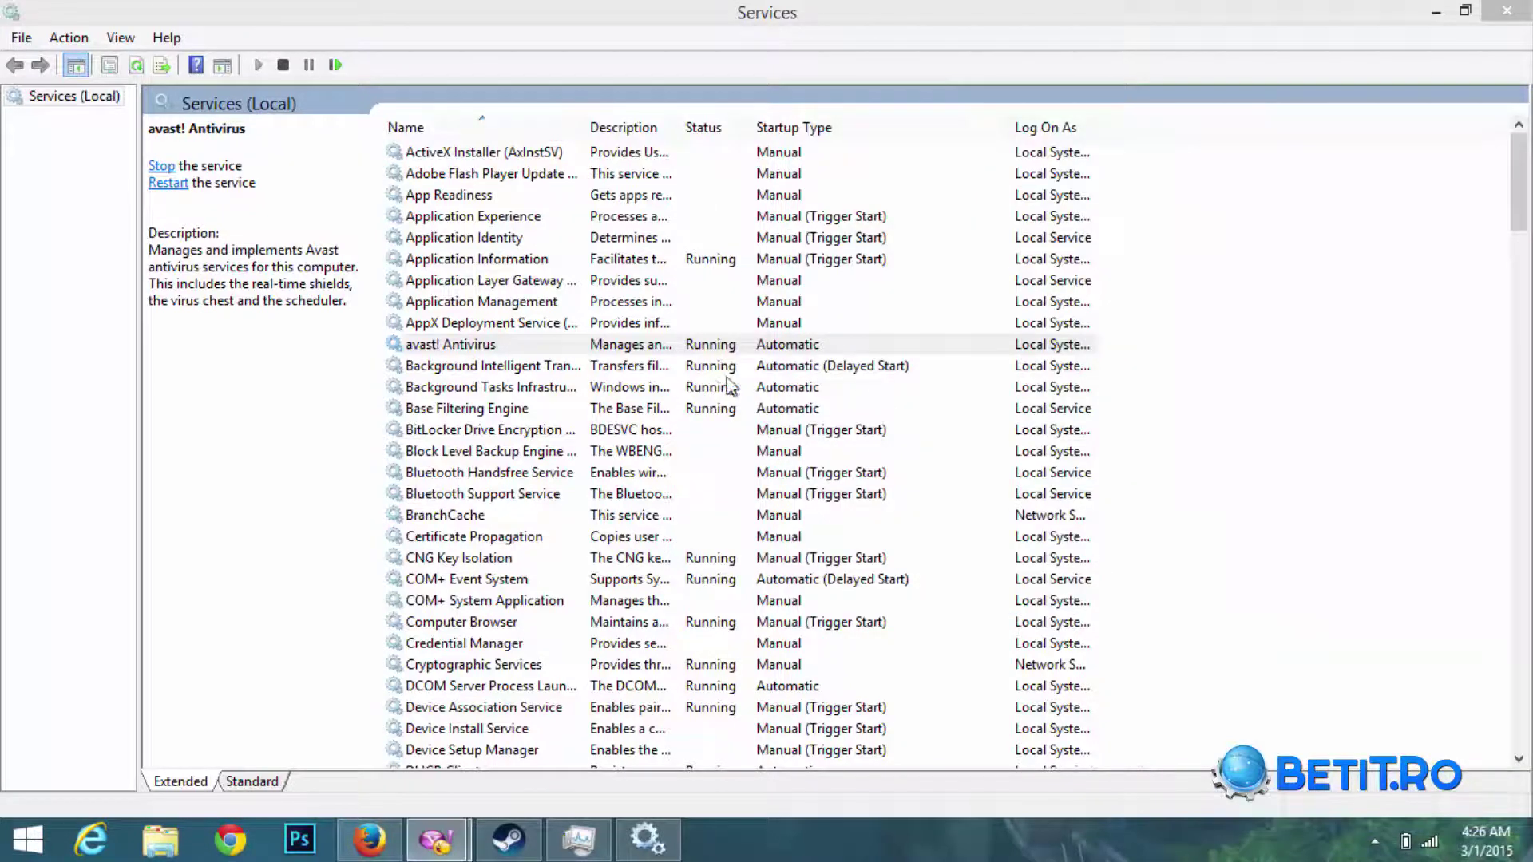
Review the services list to its end and inspect Windows Firewall, Windows Event Log and Windows Image Acquisition (WIA).
left_click(796, 307)
scroll(799, 317, "down", 10)
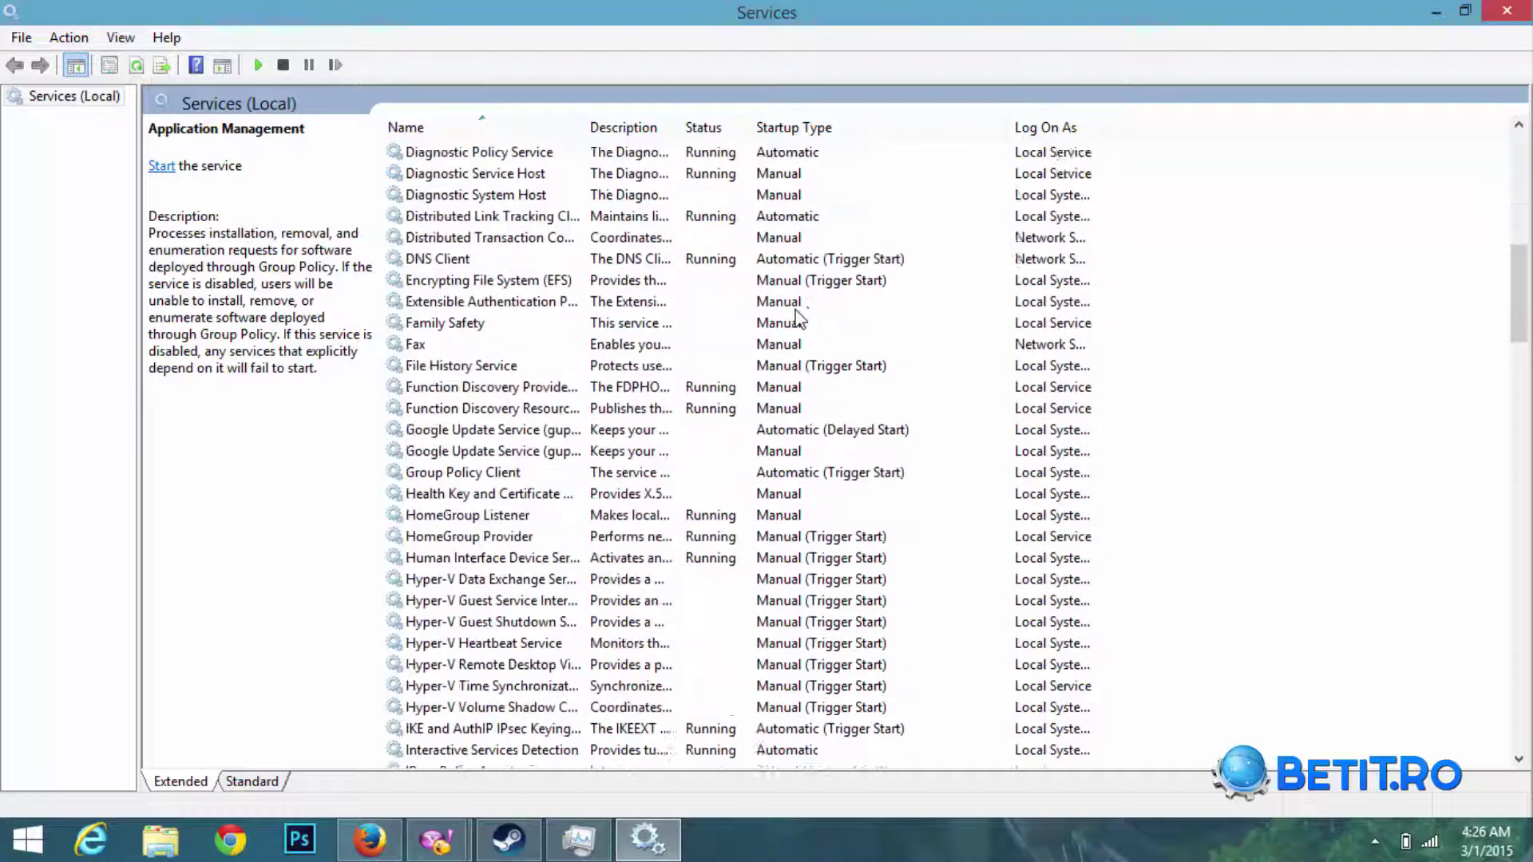
scroll(796, 320, "down", 20)
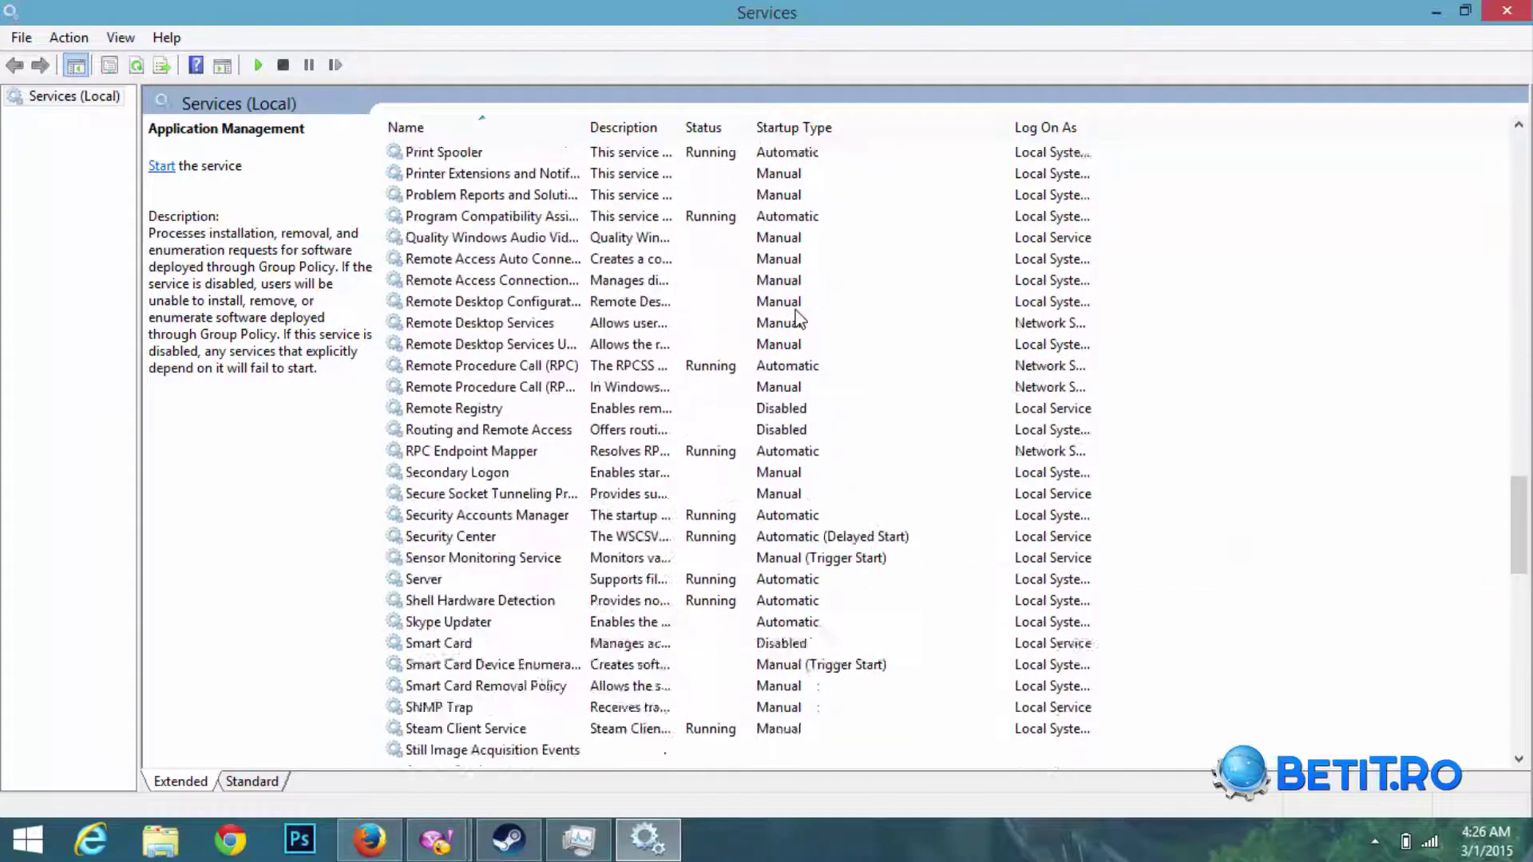
scroll(797, 320, "down", 18)
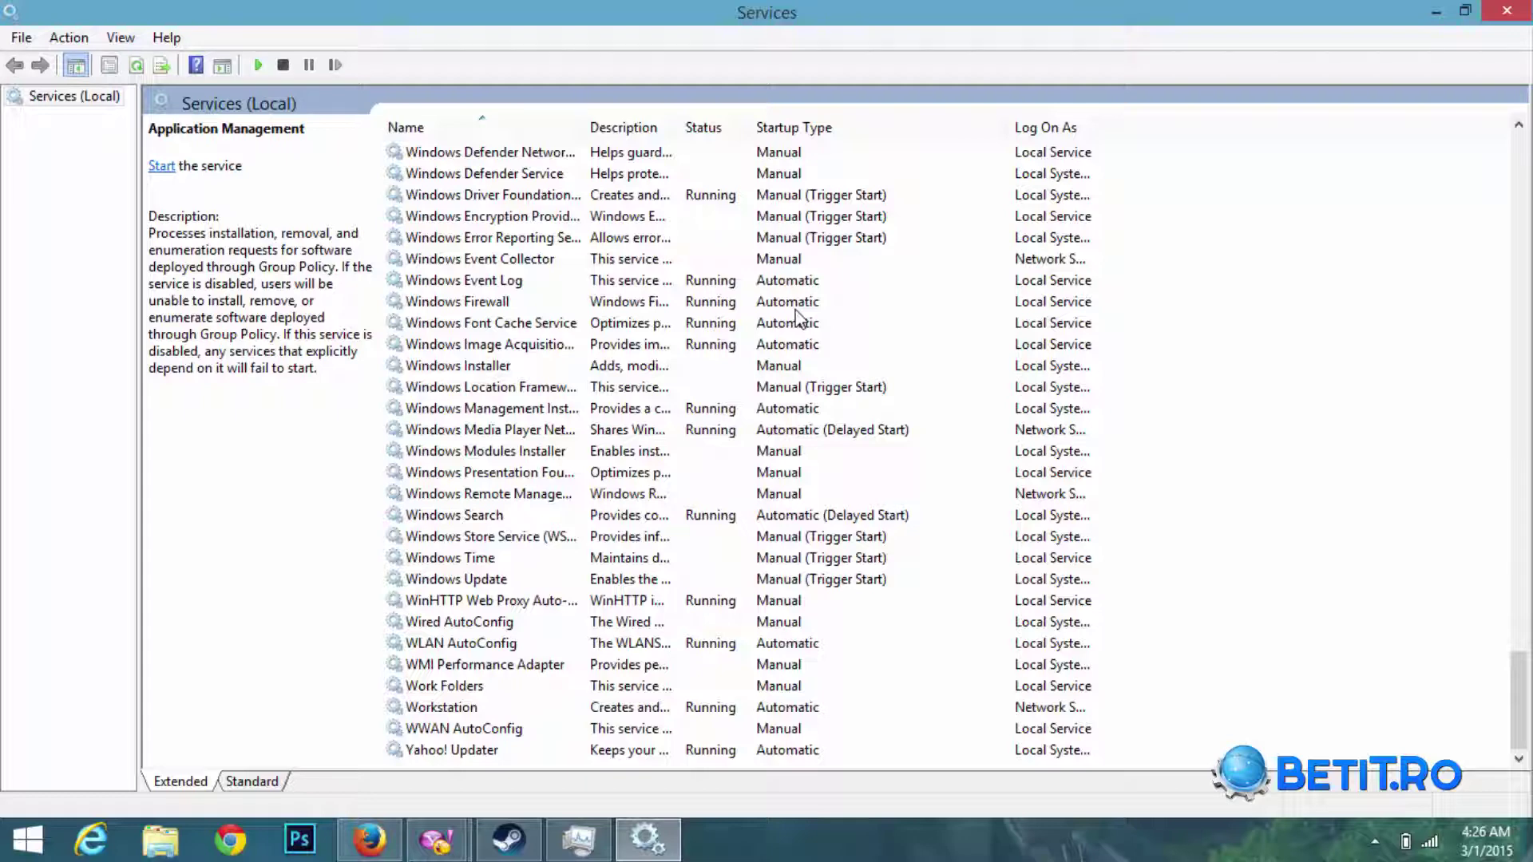
left_click(795, 309)
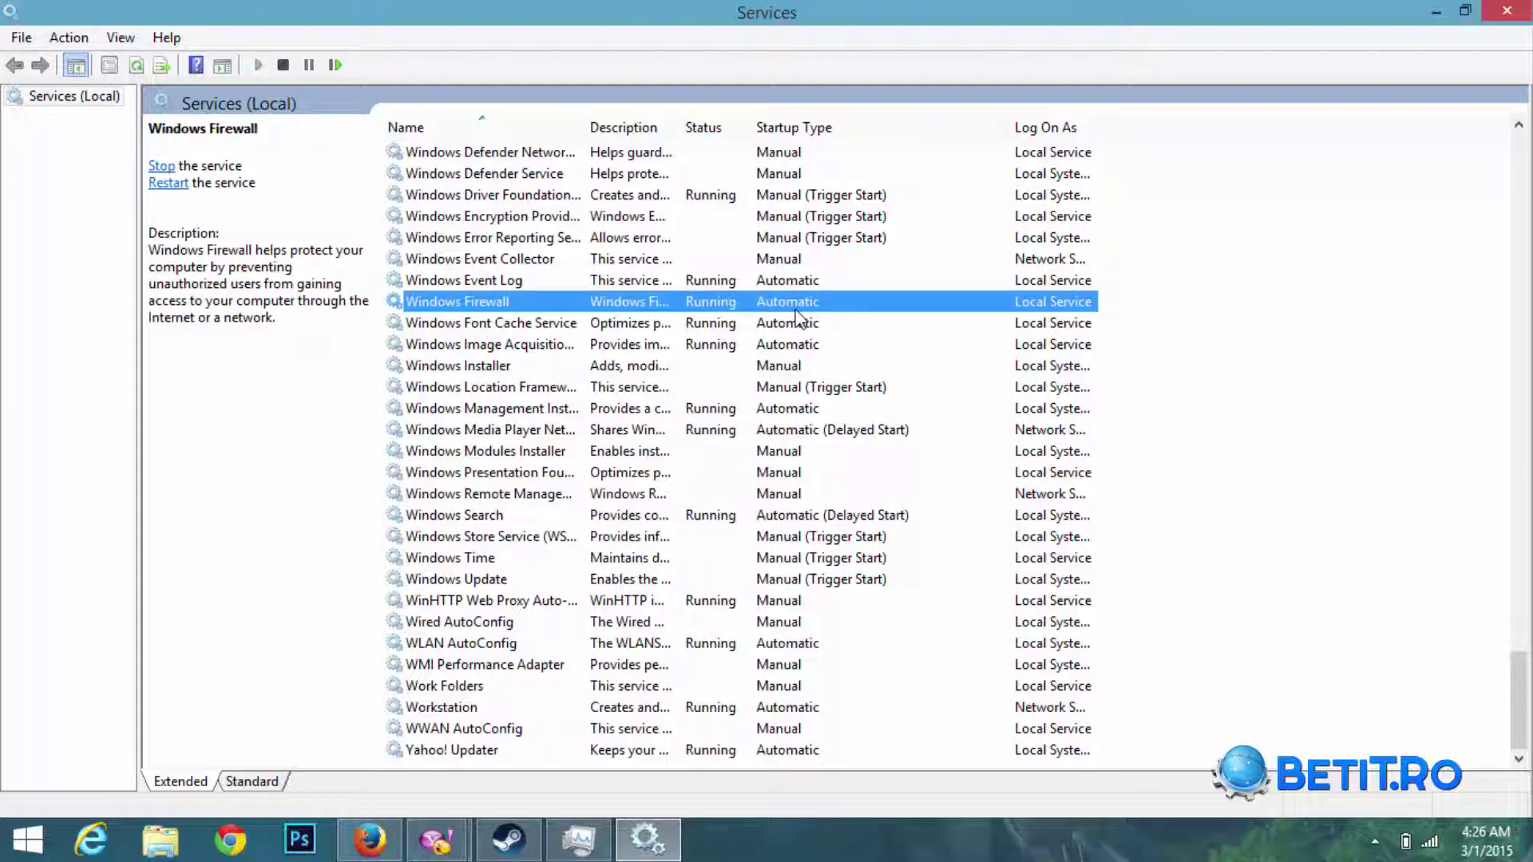
key("Up")
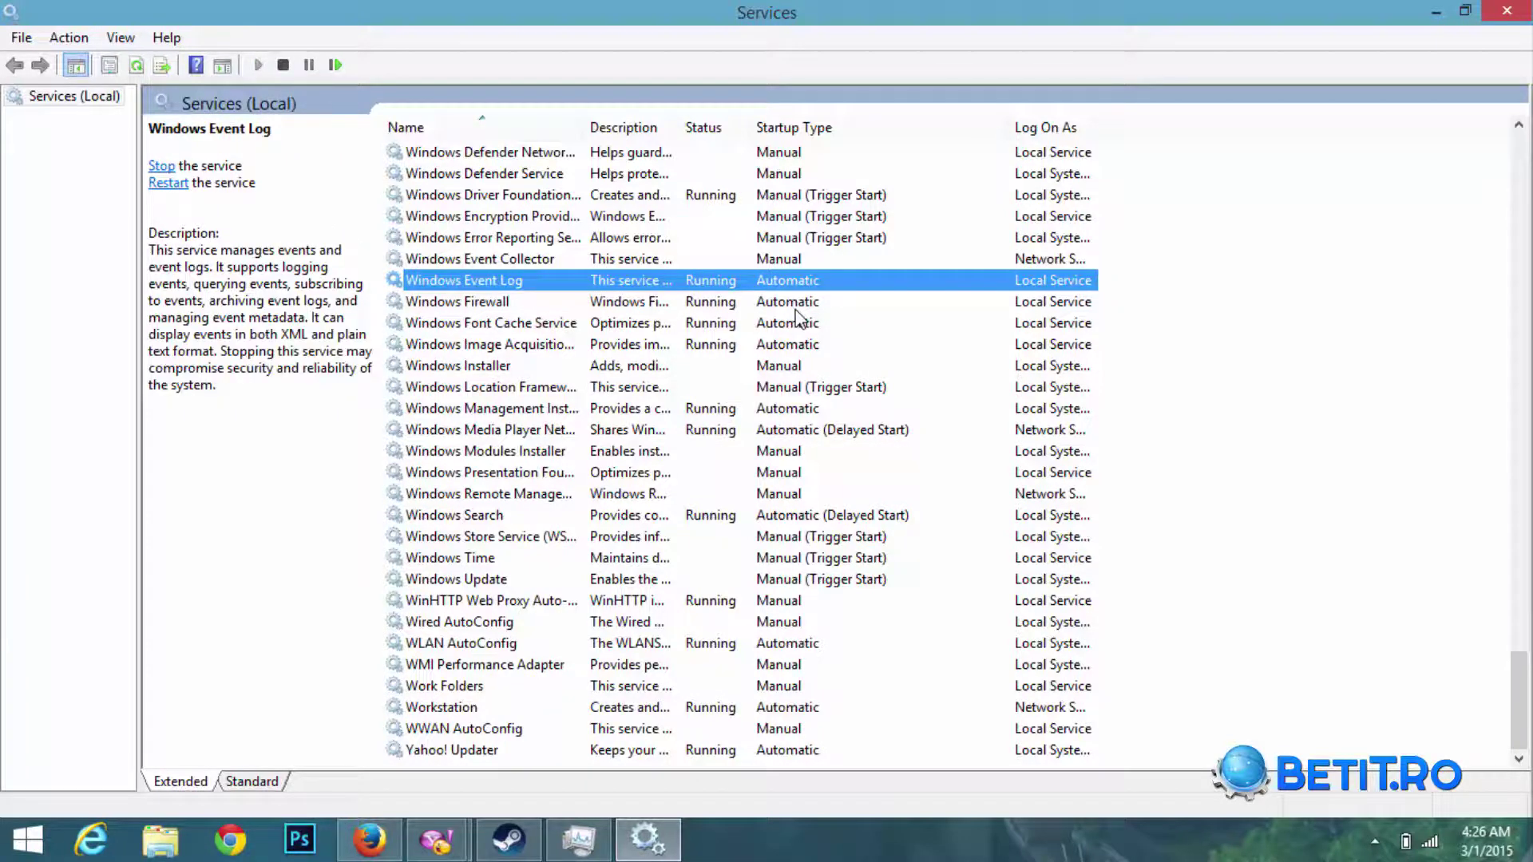
key("Down")
key("Down")
key("Down")
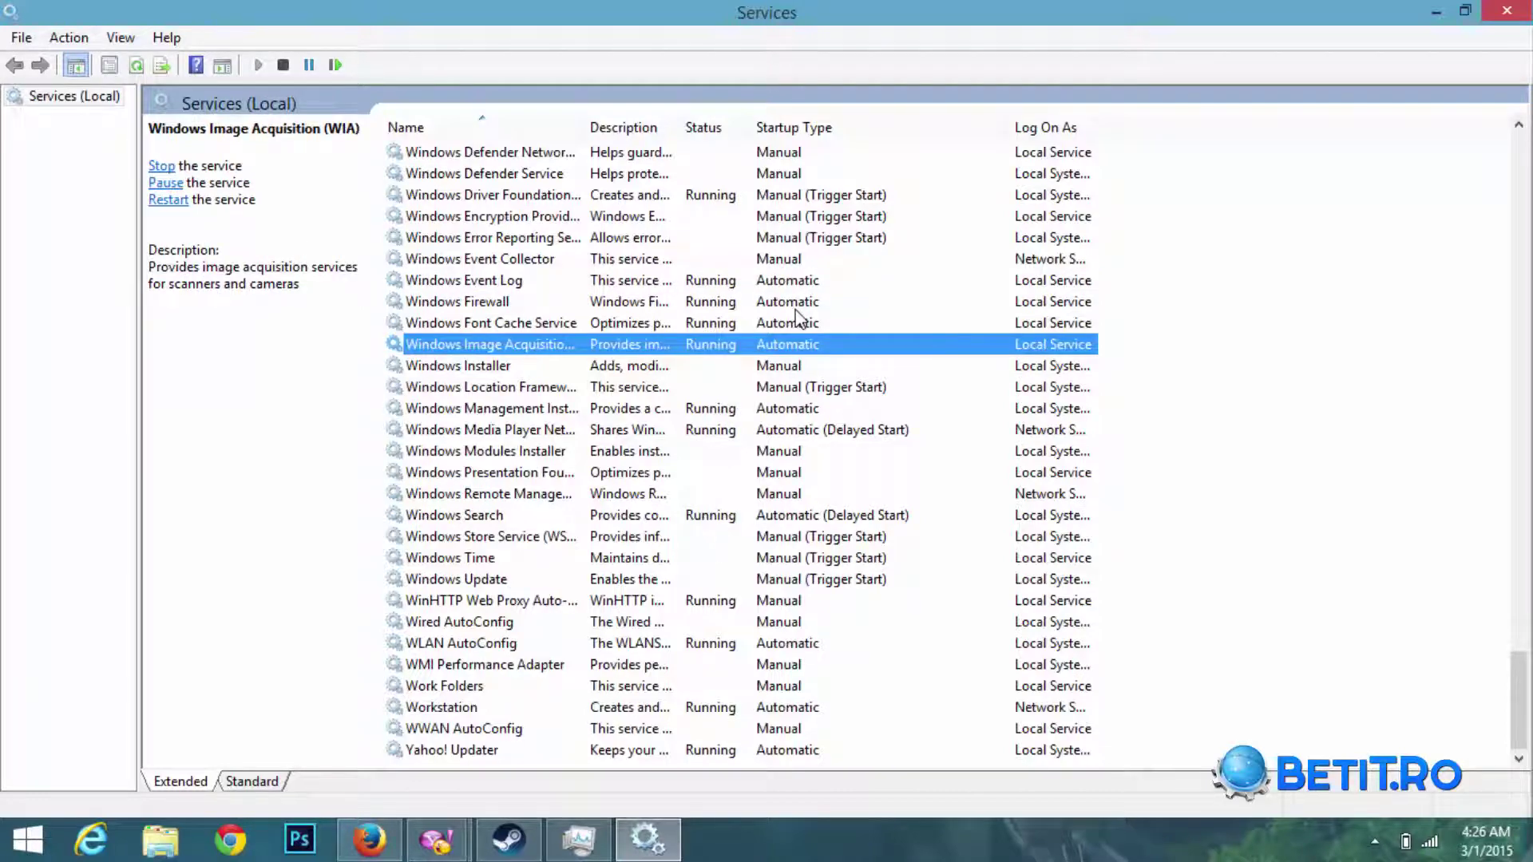
Check the startup types of the services from Network Access Protection to Yahoo! Updater and close the Services console.
scroll(799, 319, "up", 10)
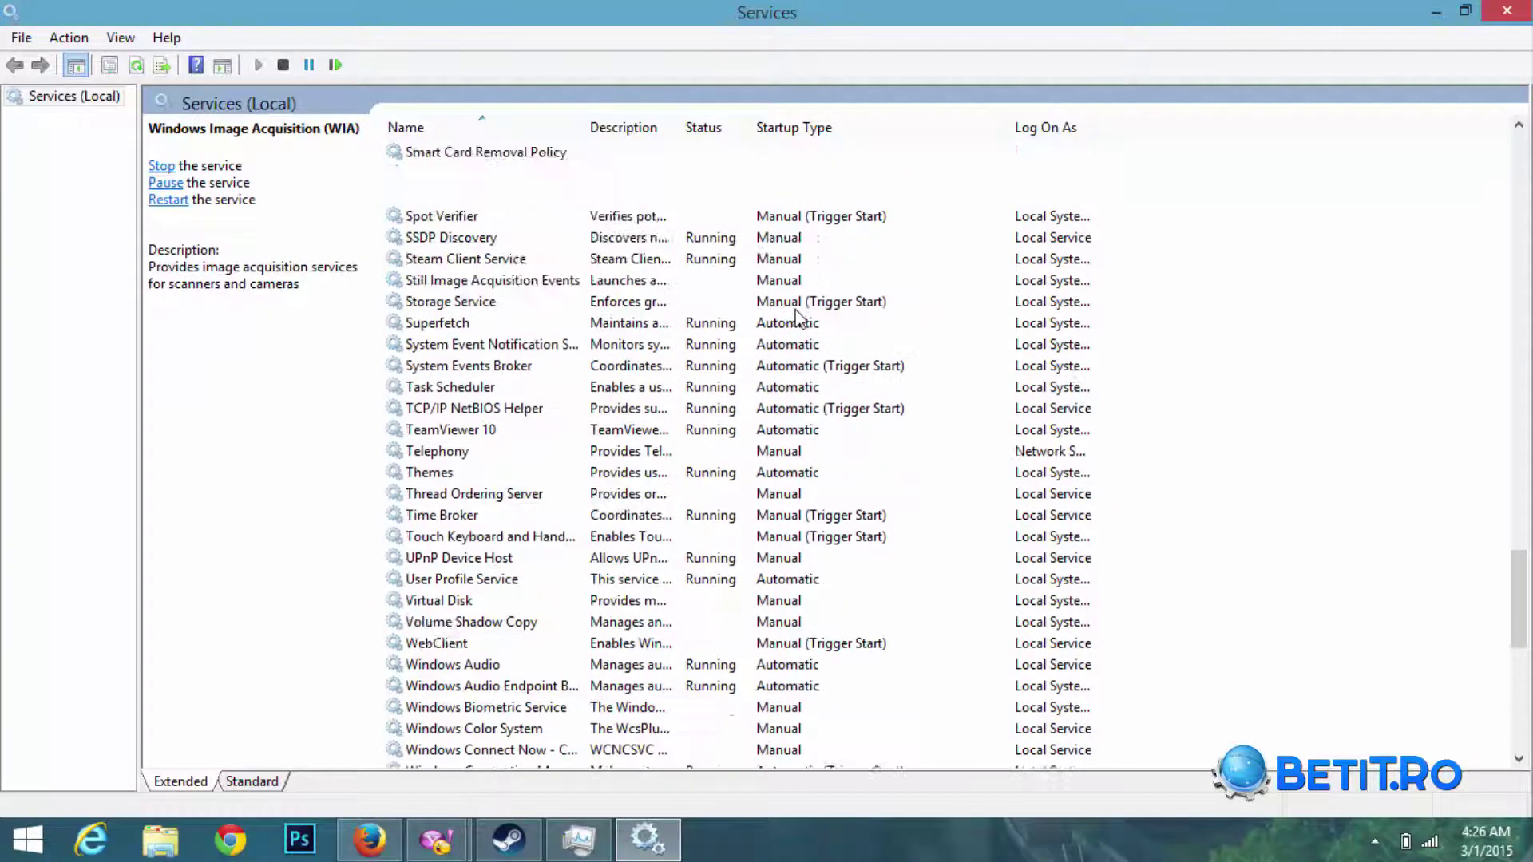
scroll(798, 320, "up", 16)
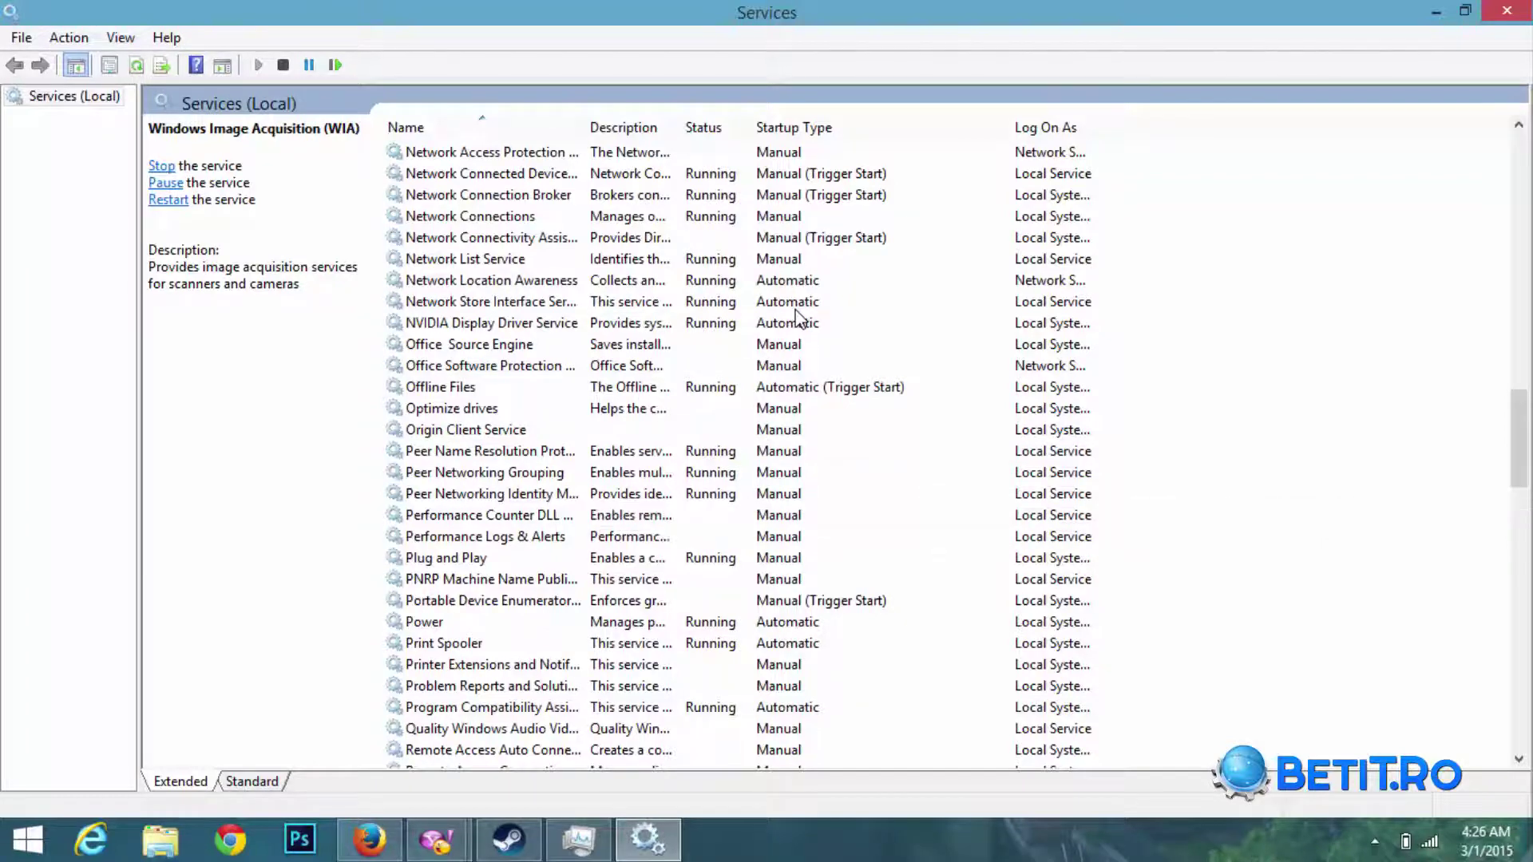
scroll(798, 320, "down", 13)
scroll(798, 319, "down", 13)
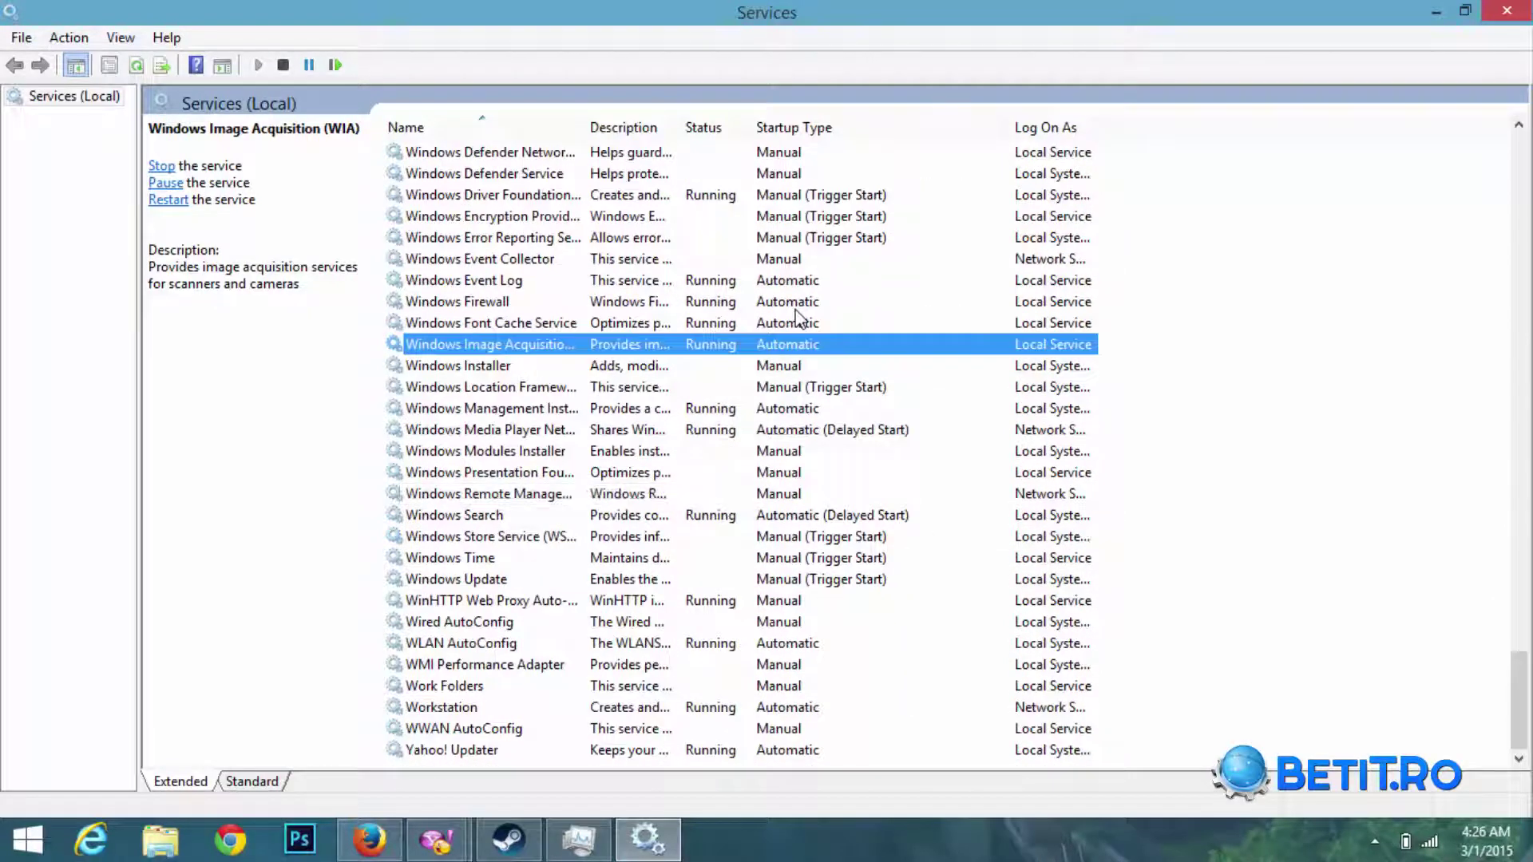
key("alt+F4")
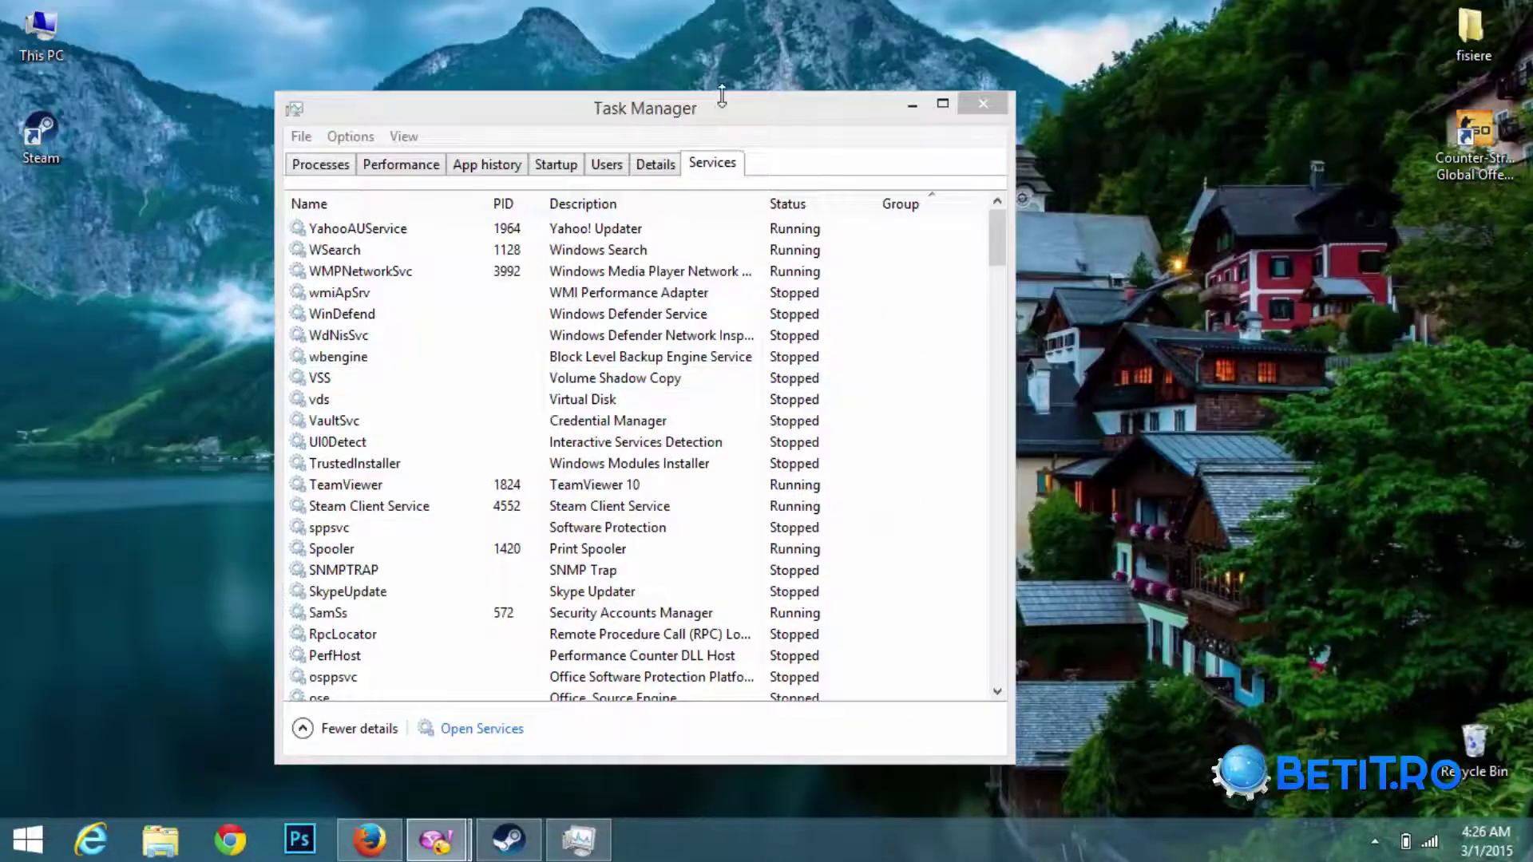
Check the list of startup programs in Task Manager once more and close Task Manager.
left_click_drag(717, 106, 785, 99)
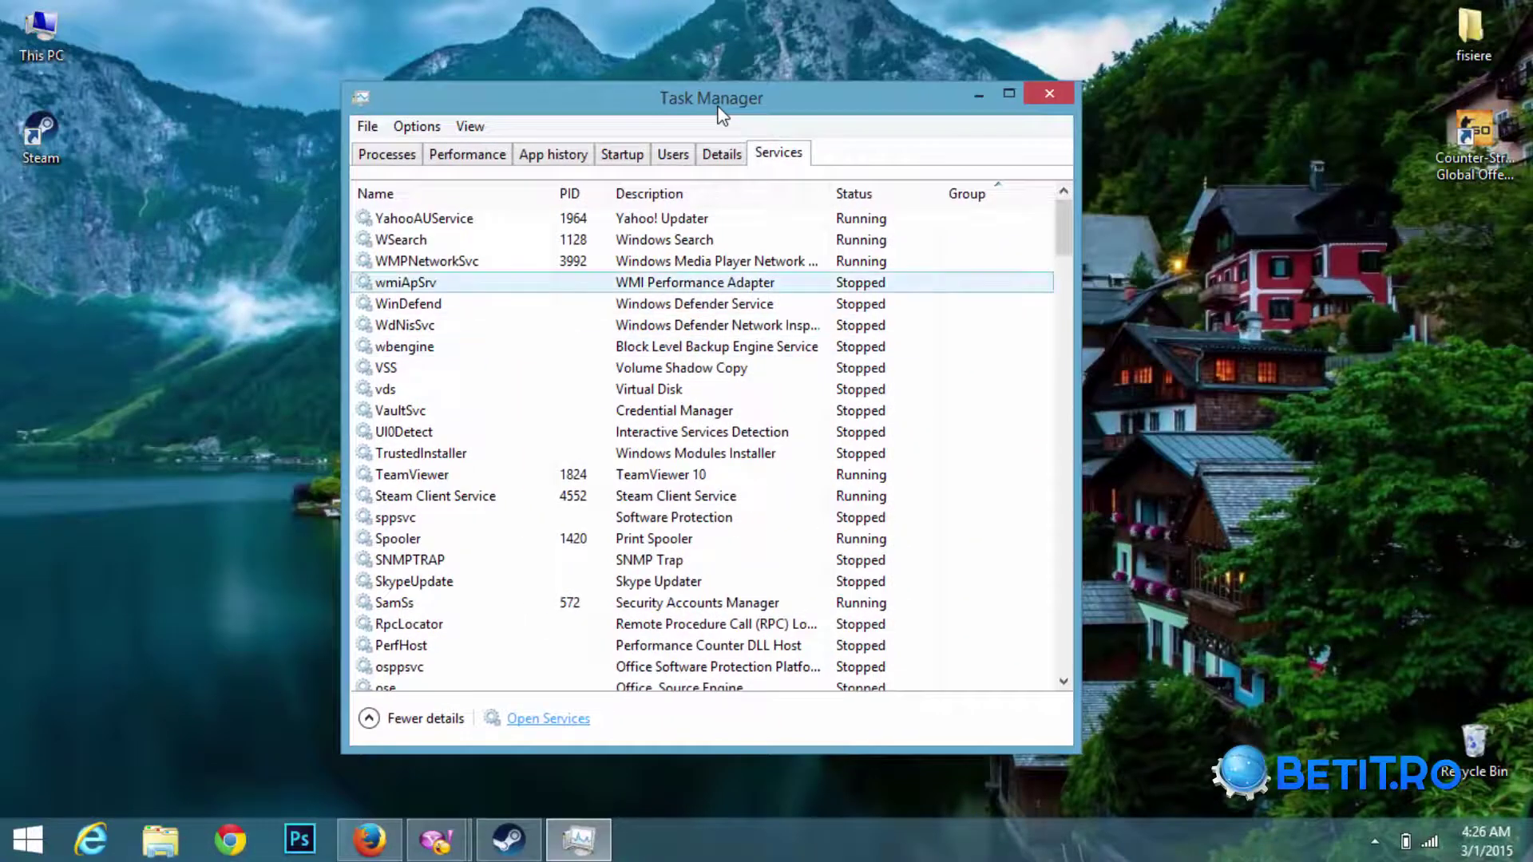
left_click(703, 325)
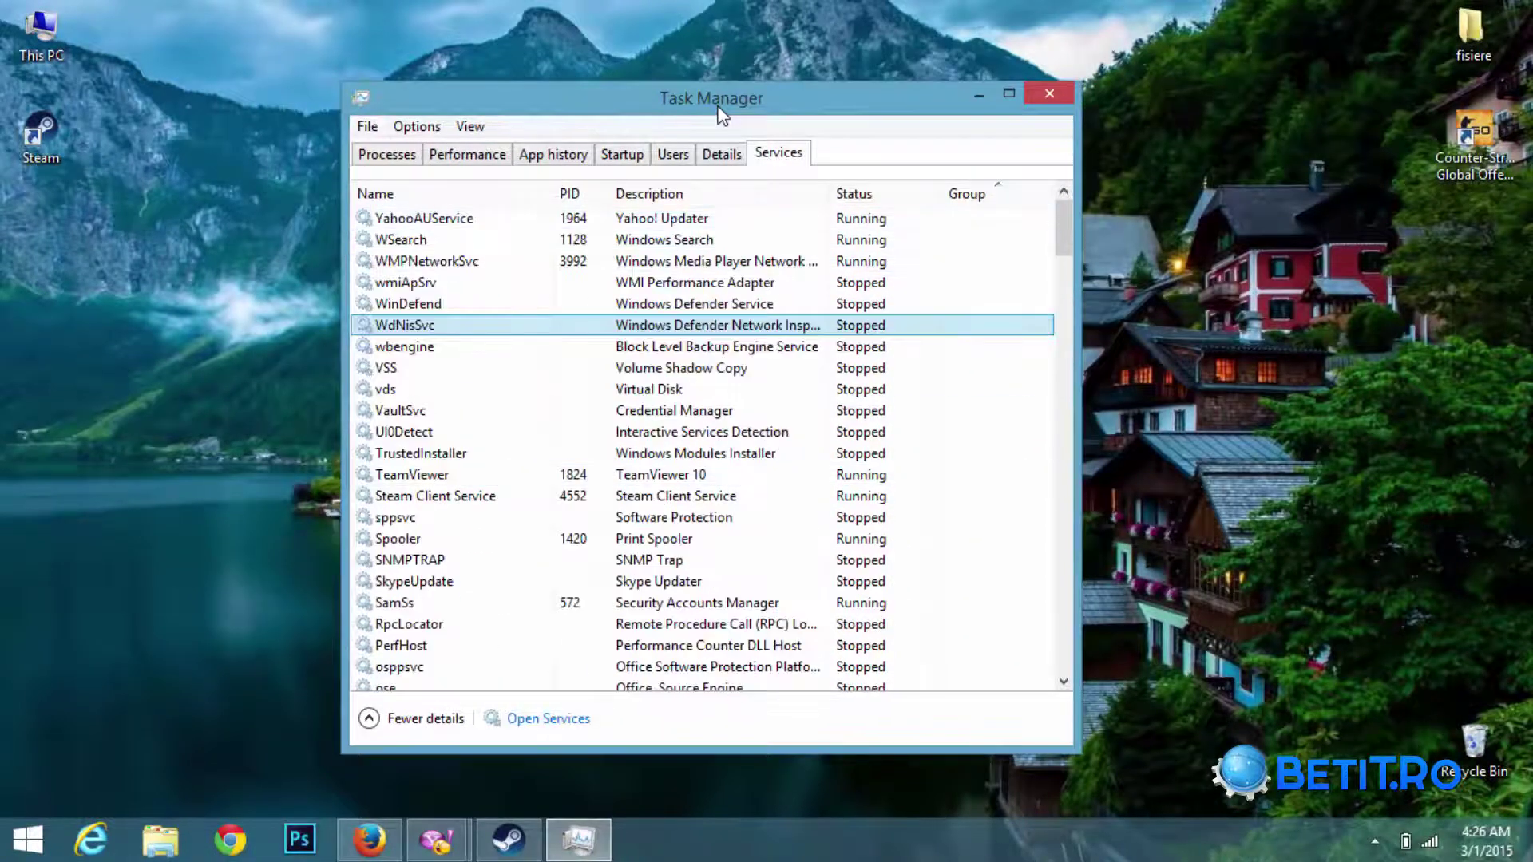
key("ctrl+shift+Tab")
key("ctrl+shift+Tab")
key("ctrl+shift+Tab")
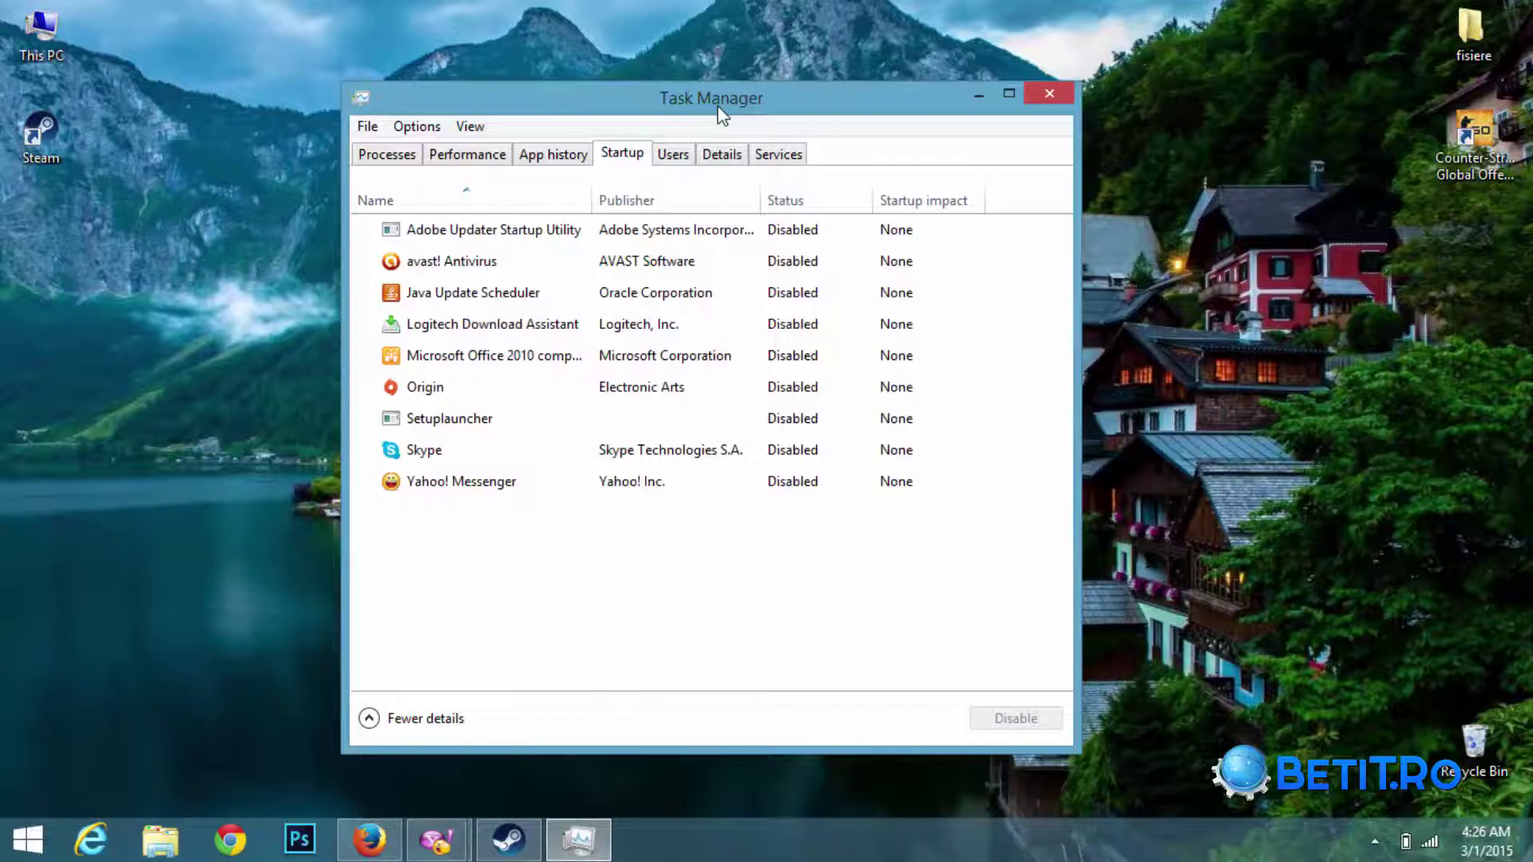
key("alt+F4")
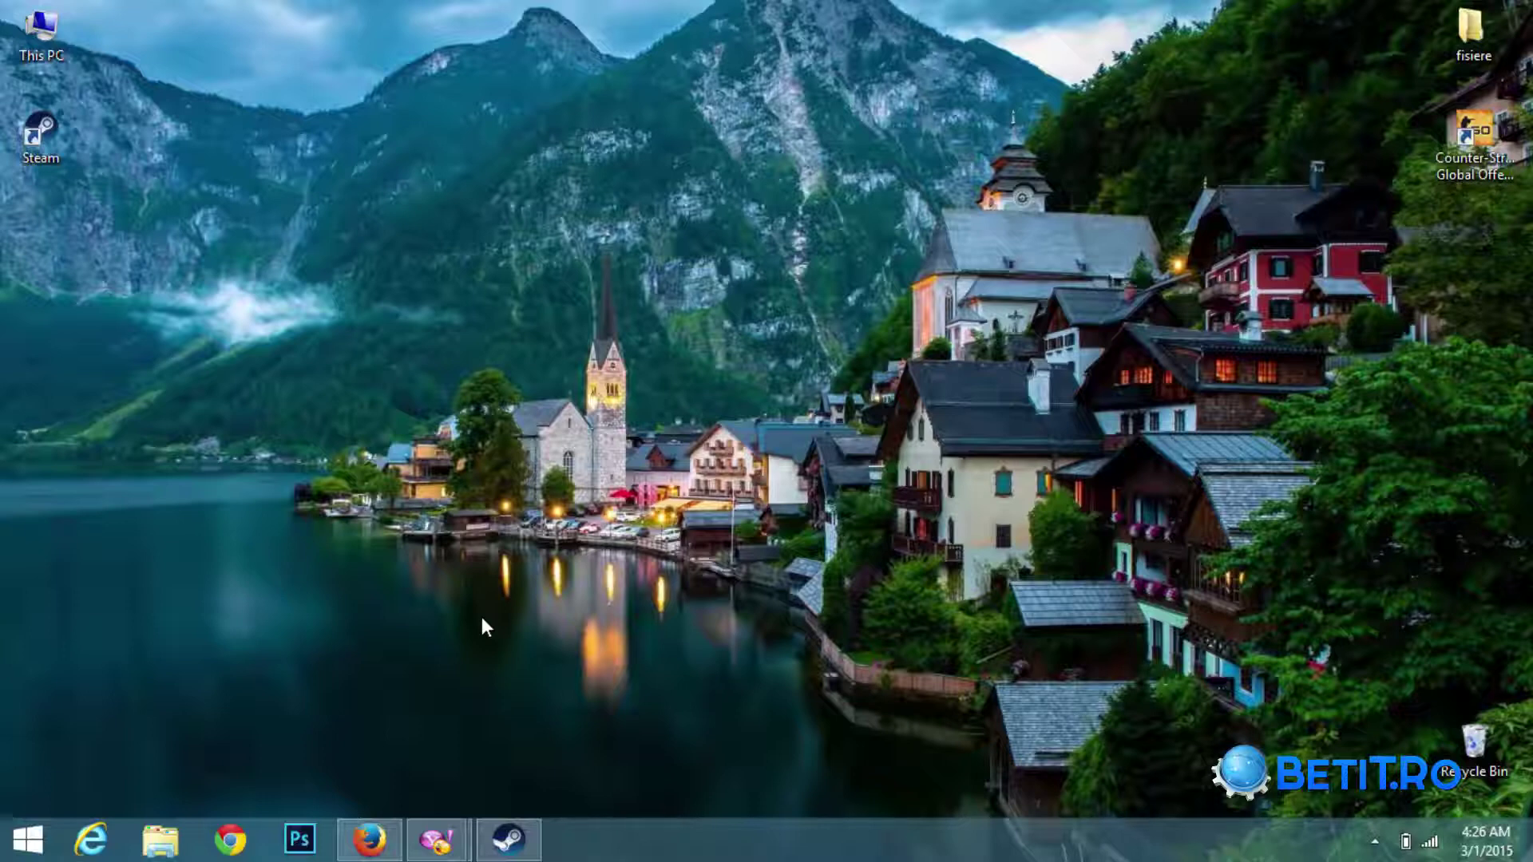
Launch System Configuration by running msconfig and open the advanced boot options for Windows 8.1.
key("super+r")
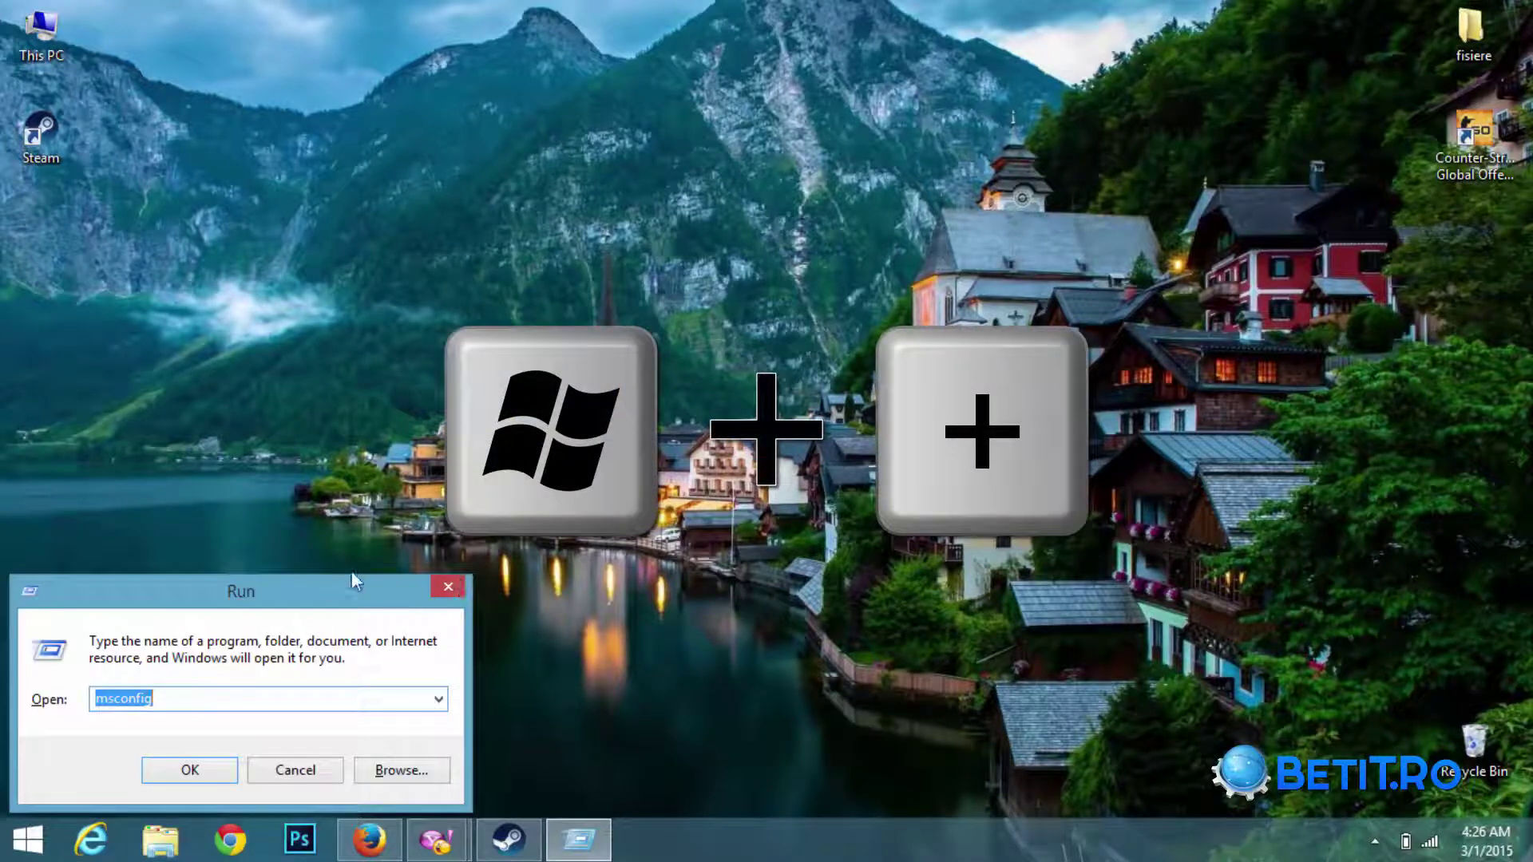
left_click_drag(286, 592, 443, 211)
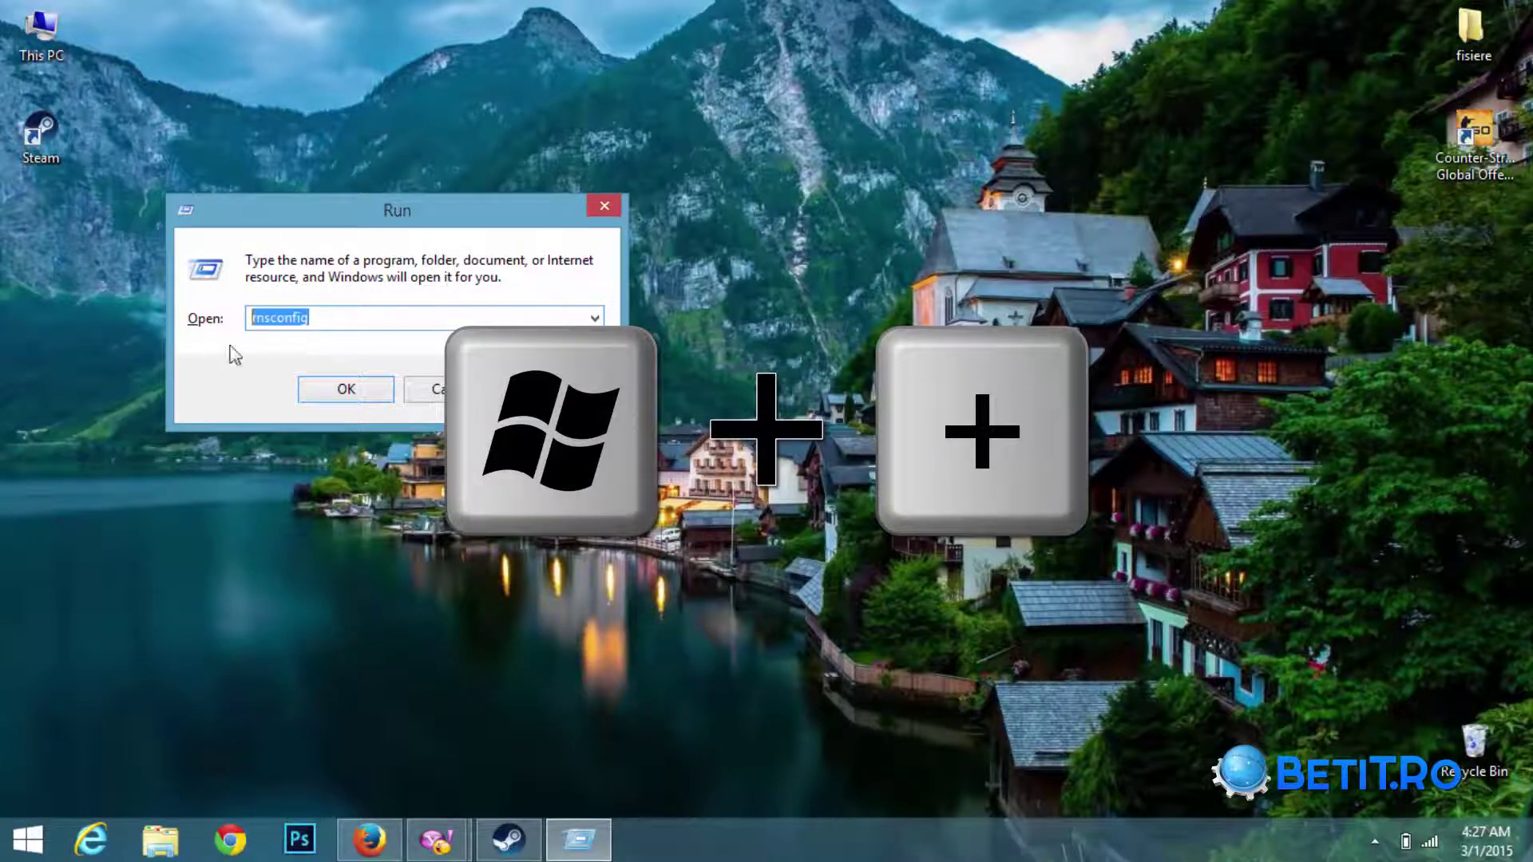
left_click(351, 390)
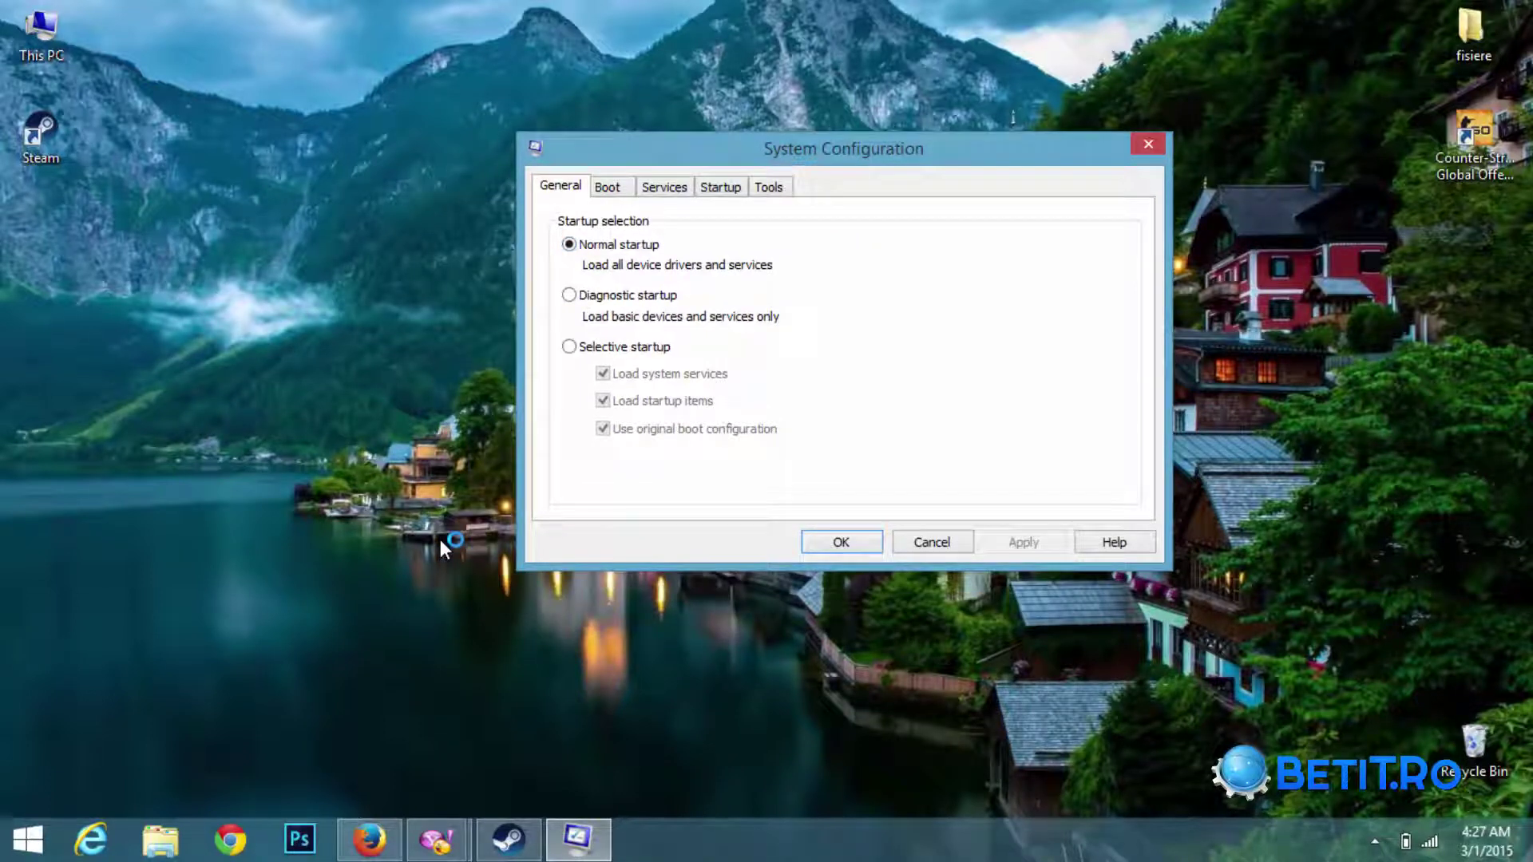
key("ctrl+Tab")
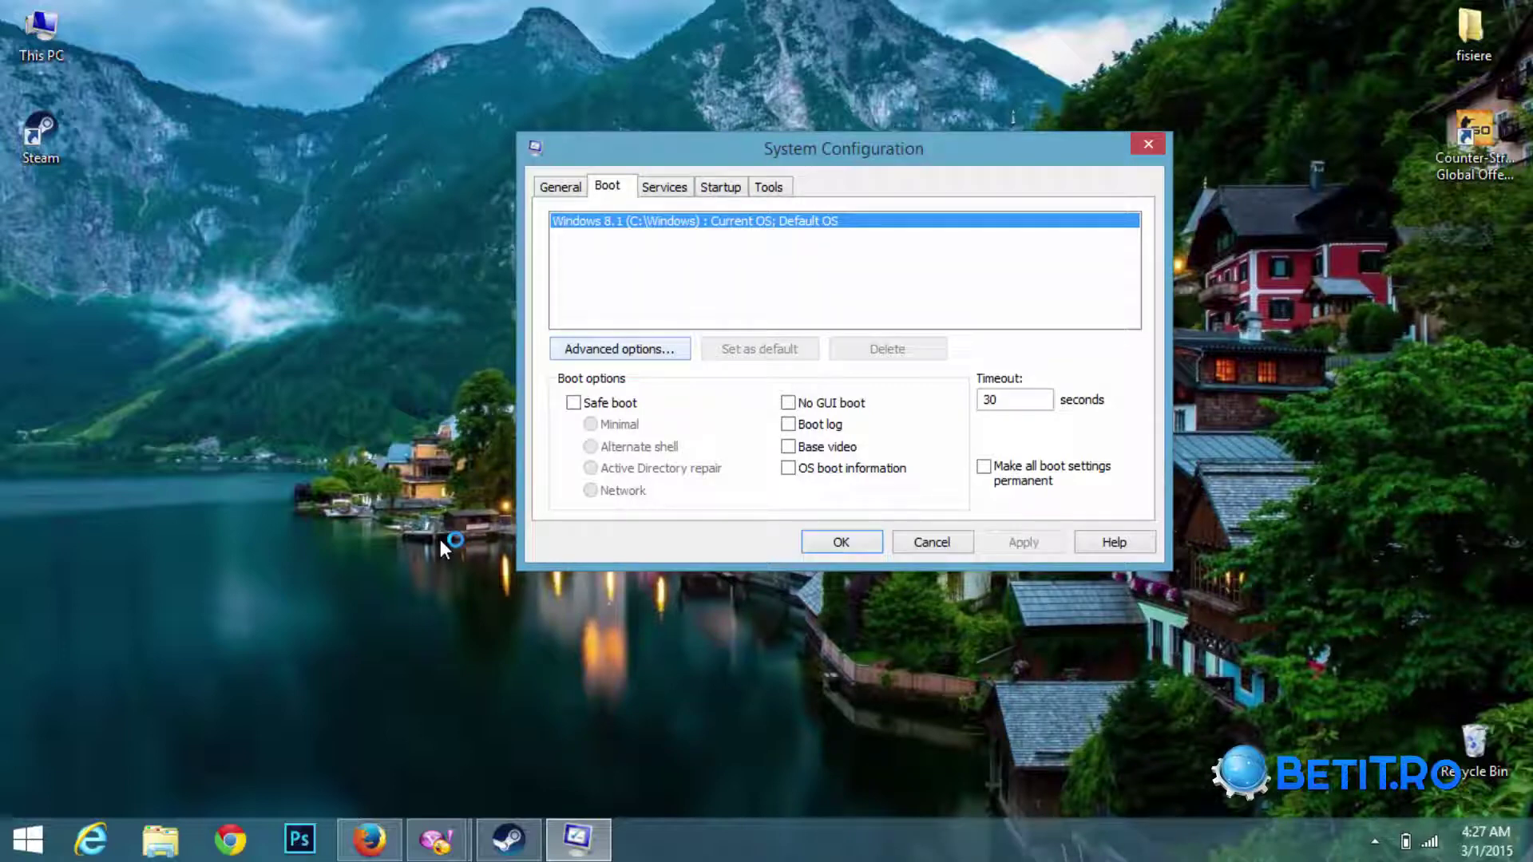
key("alt+v")
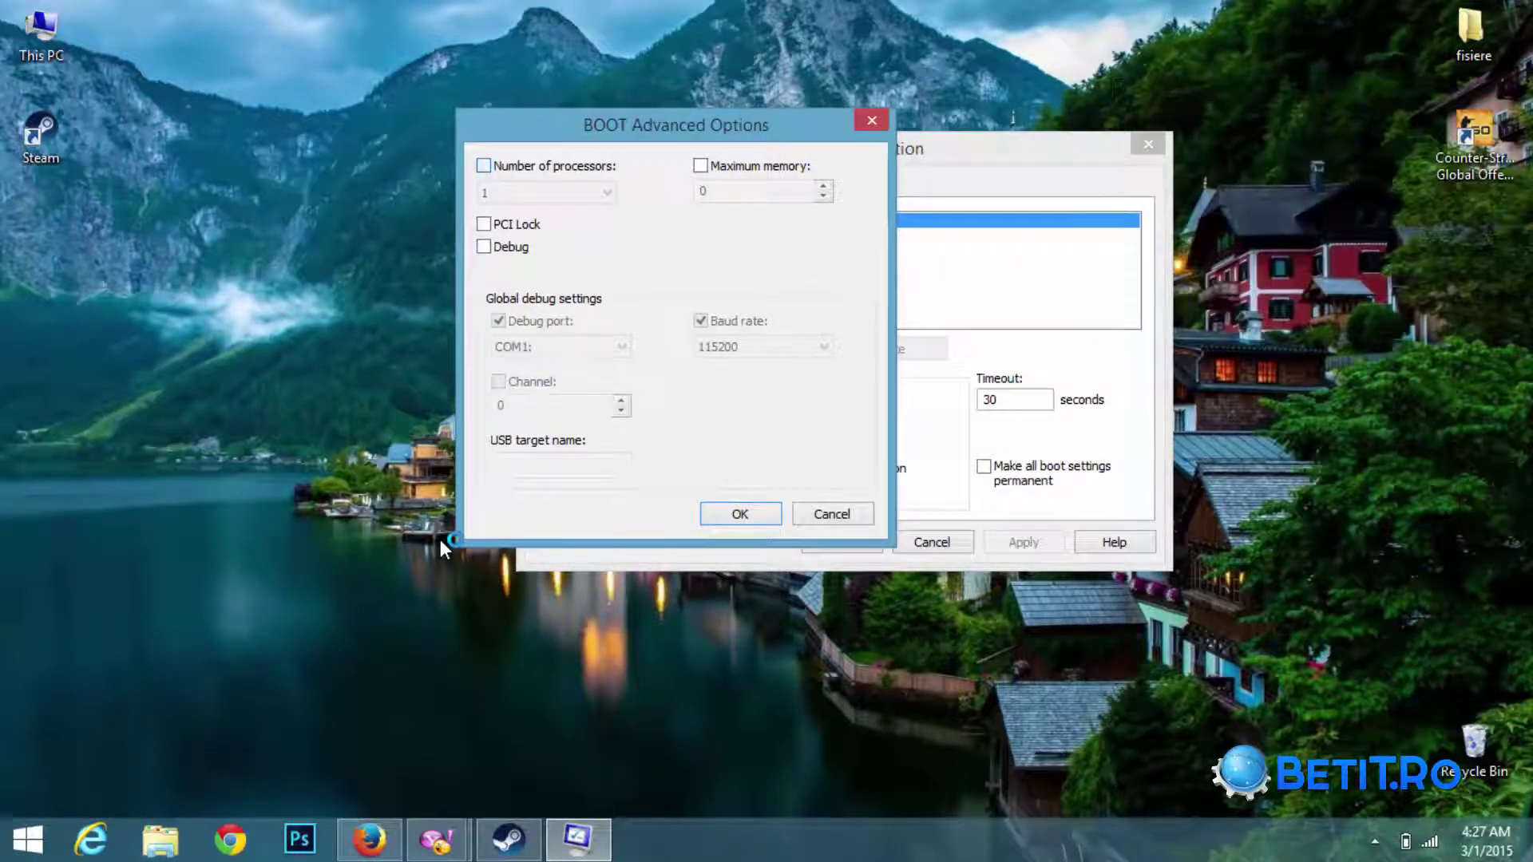
Enable the number of processors option for booting and set it to 2.
left_click(484, 166)
left_click(607, 192)
key("Down")
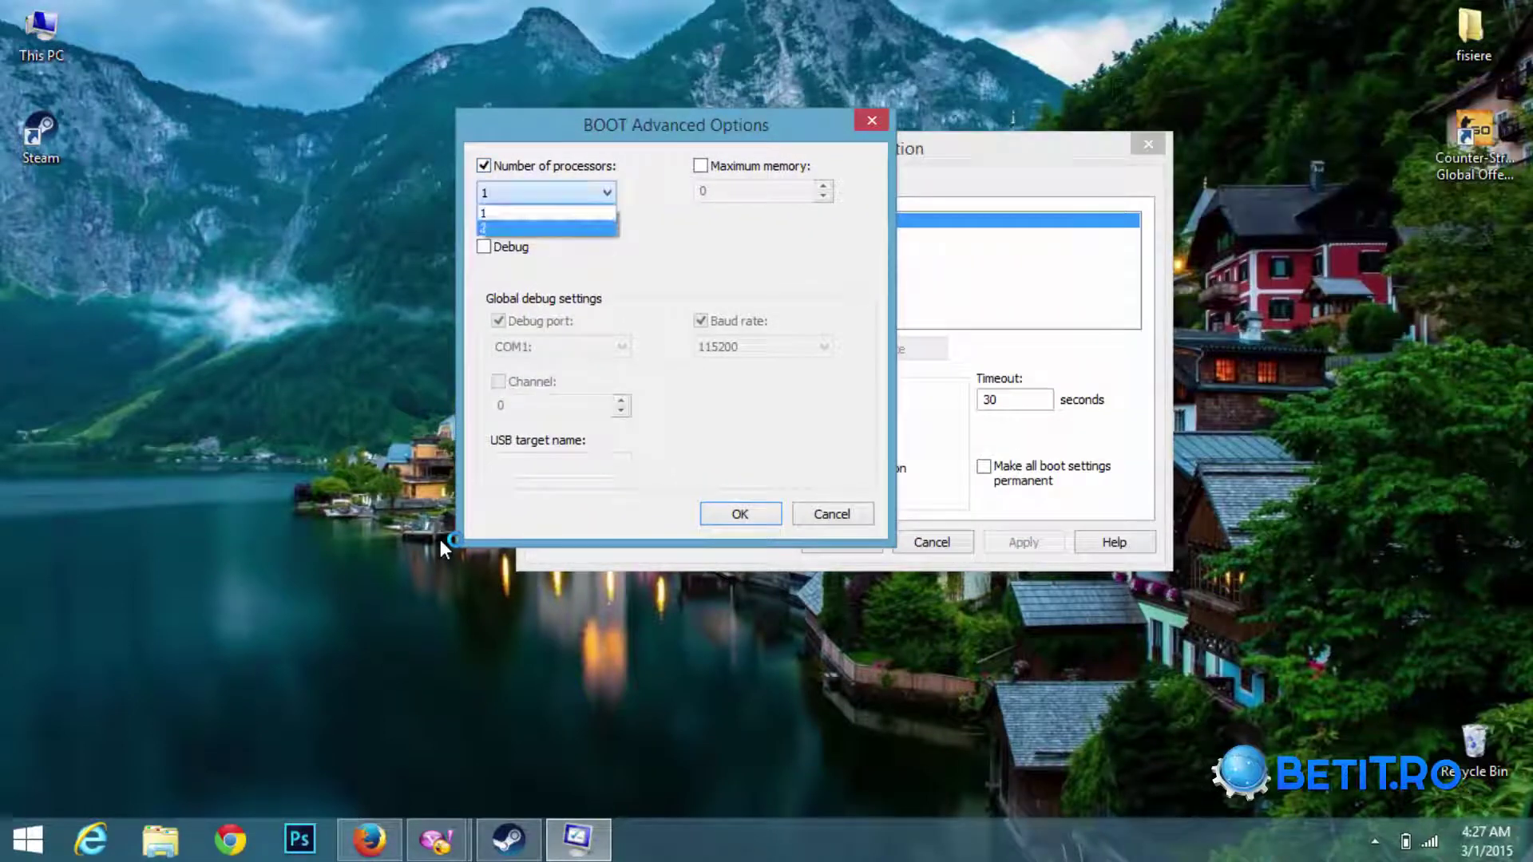
key("Return")
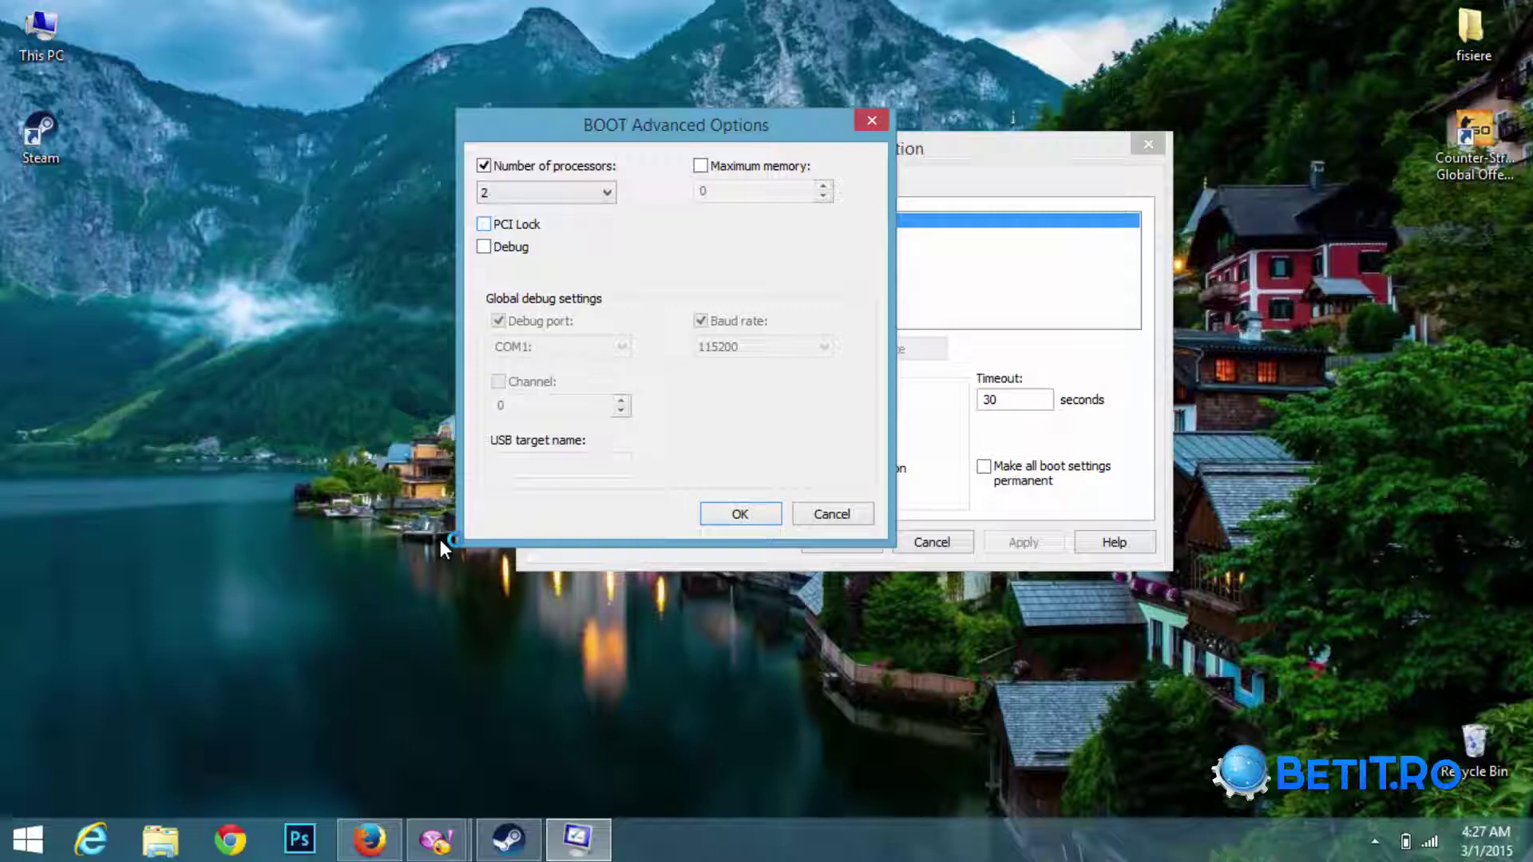
key("alt+Down")
key("Up")
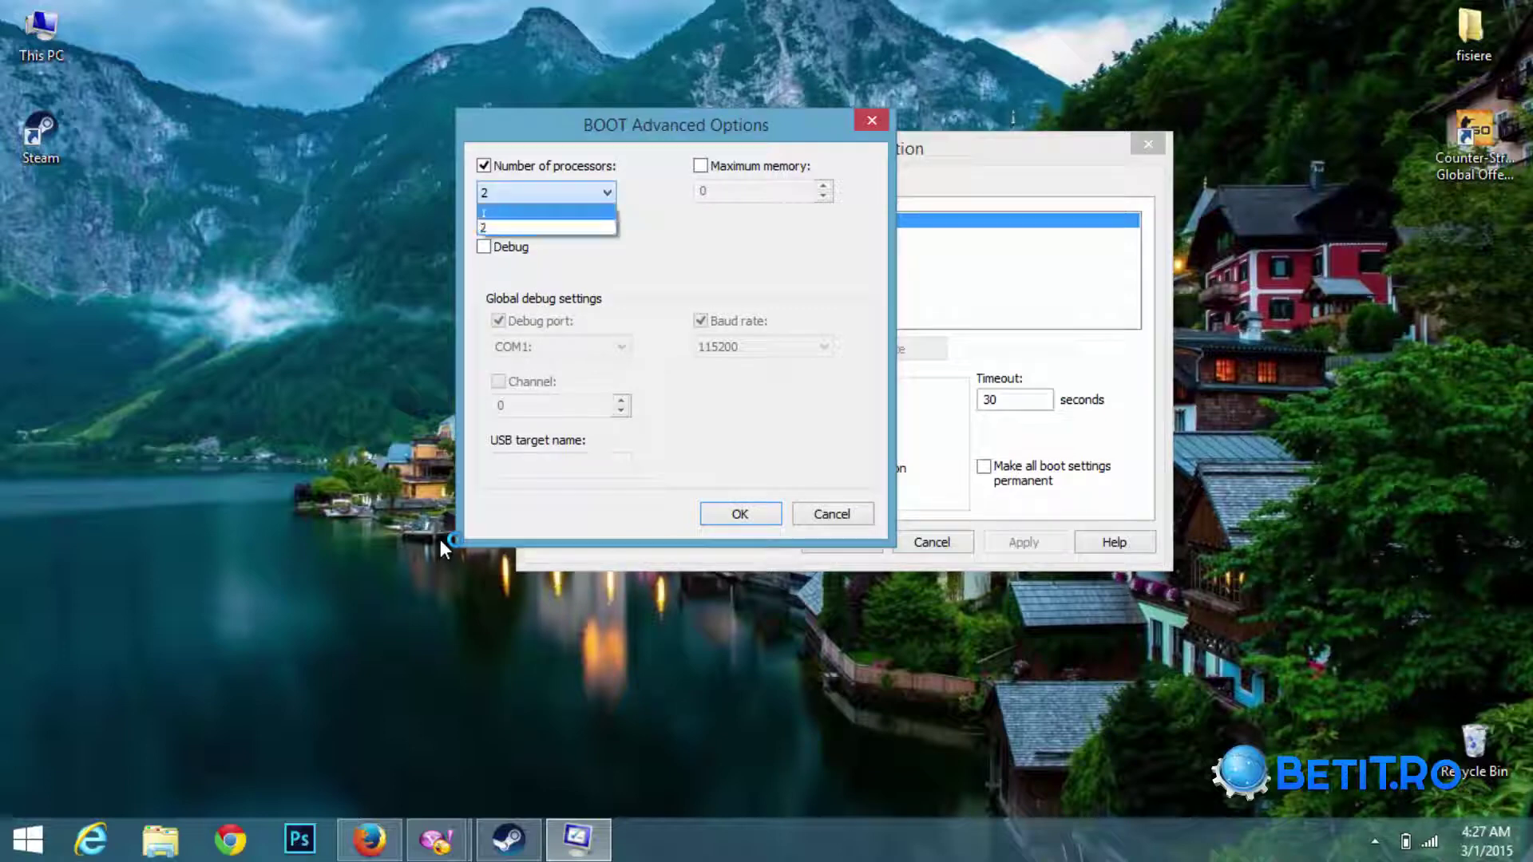
key("Down")
key("Return")
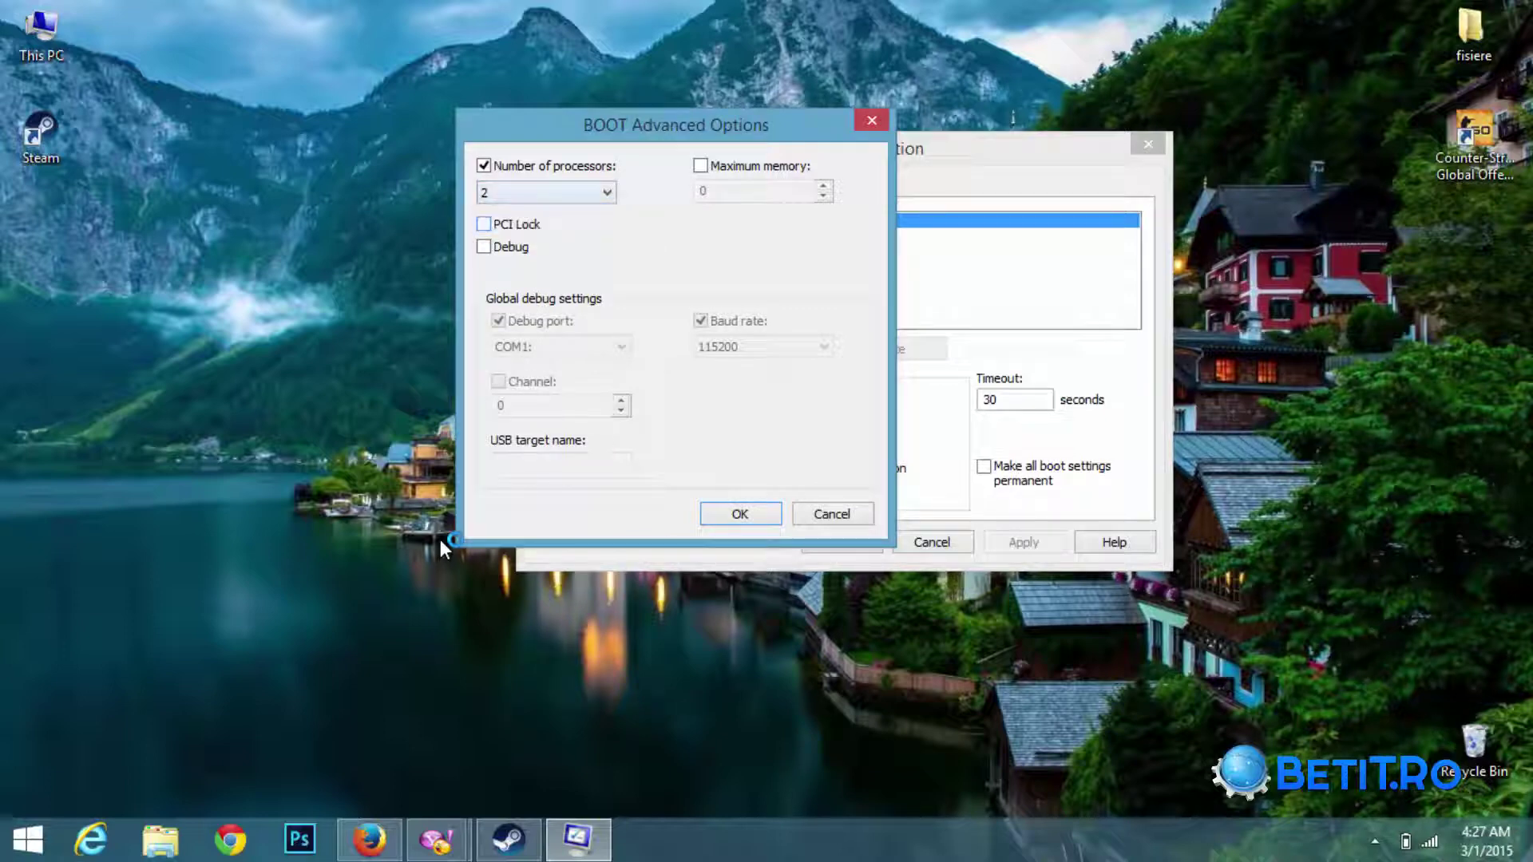
key("alt+Down")
key("Return")
mouse_move(677, 125)
left_mouse_down()
mouse_move(306, 137)
mouse_move(442, 126)
left_mouse_up()
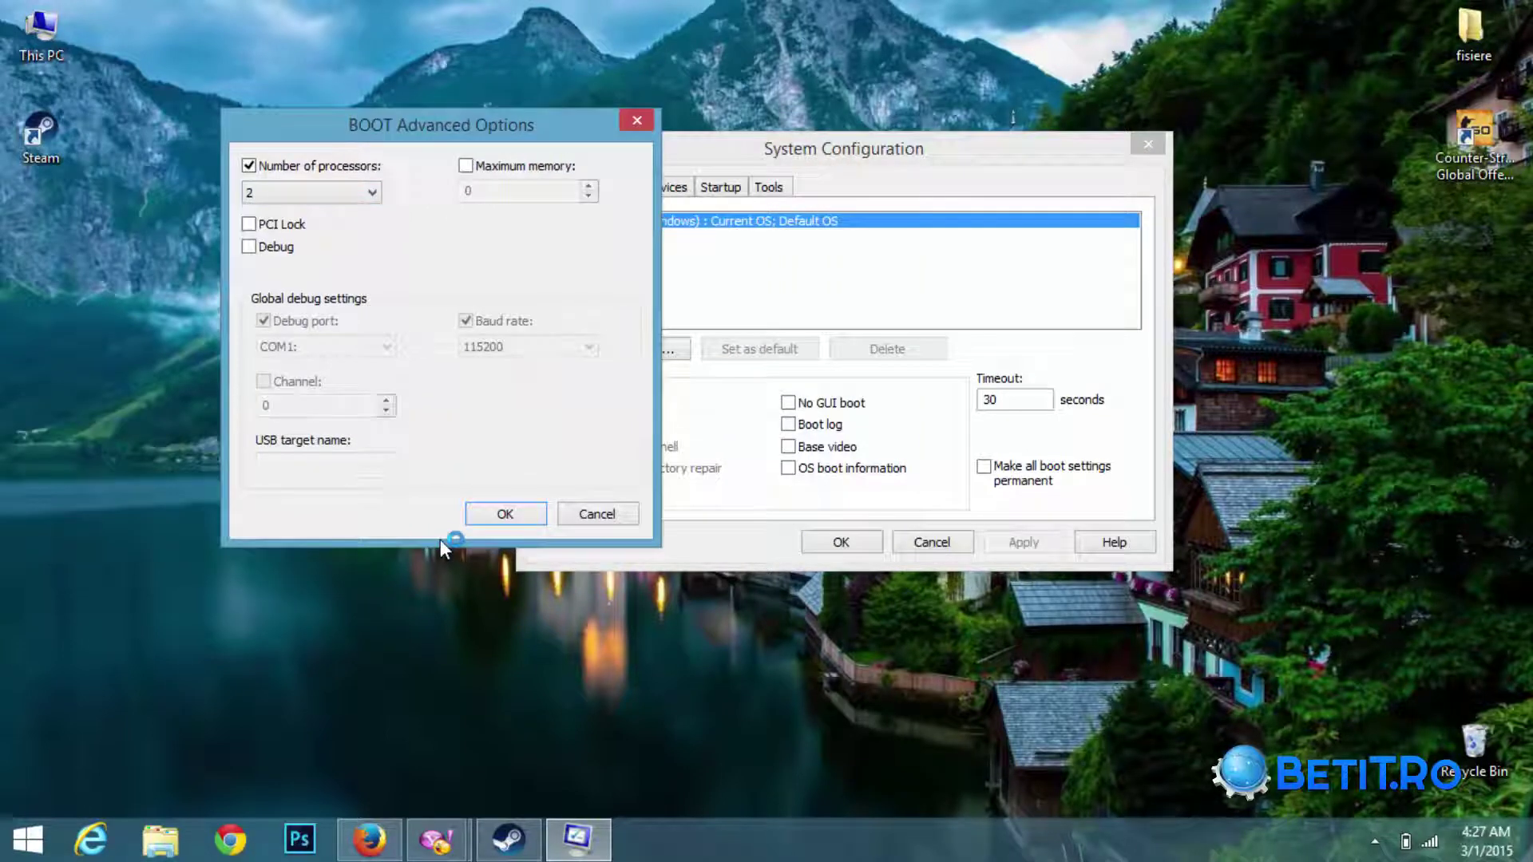
Enable the maximum memory option at 4096 and accept the advanced boot options.
key("alt+Down")
key("Return")
left_click(466, 166)
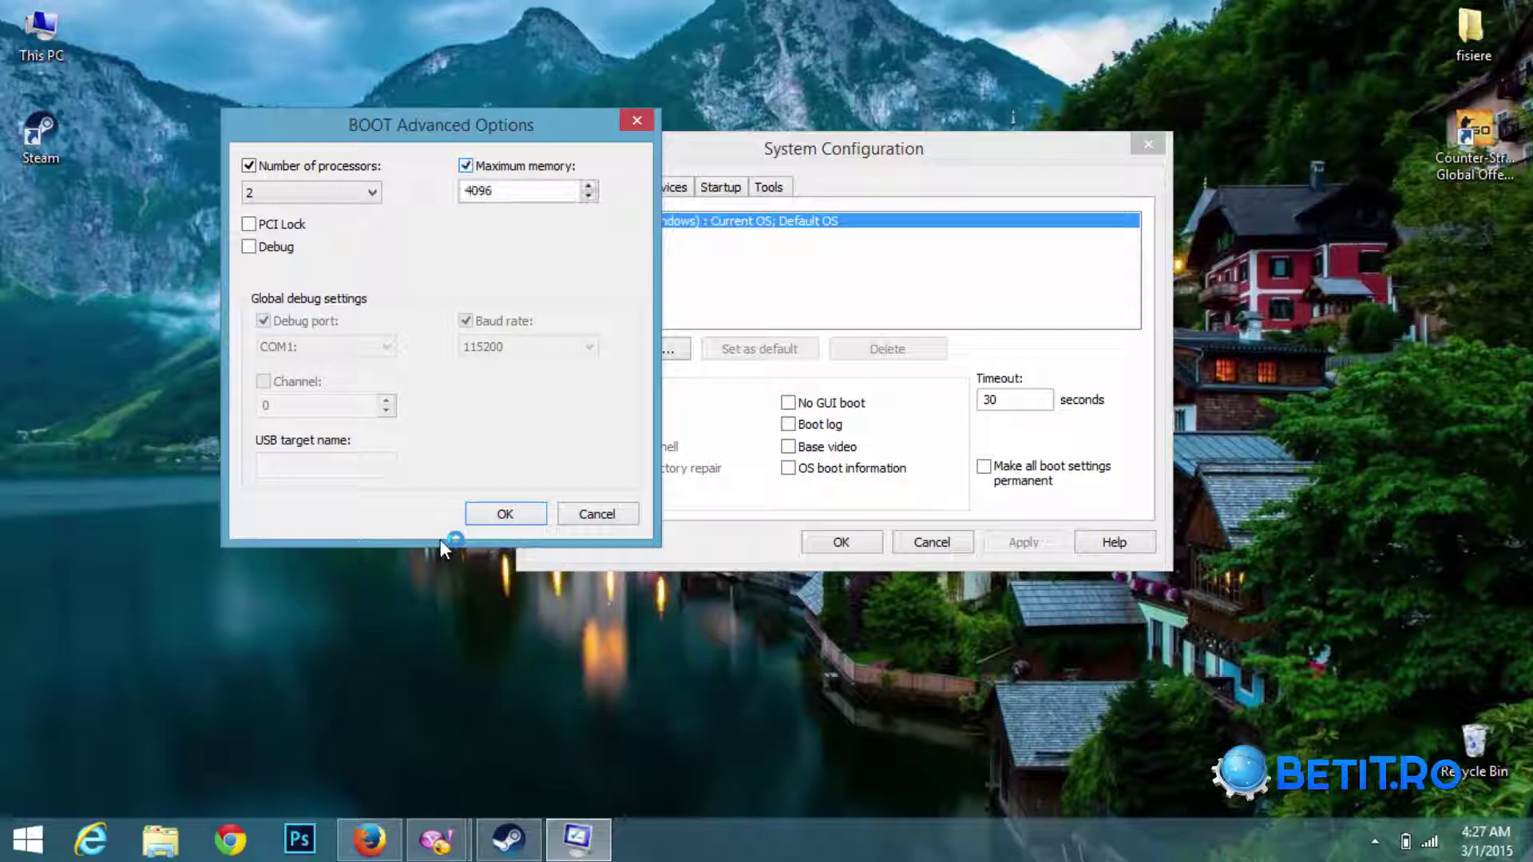
key("alt+m")
key("alt+m")
key("Tab")
key("shift+Home")
key("Return")
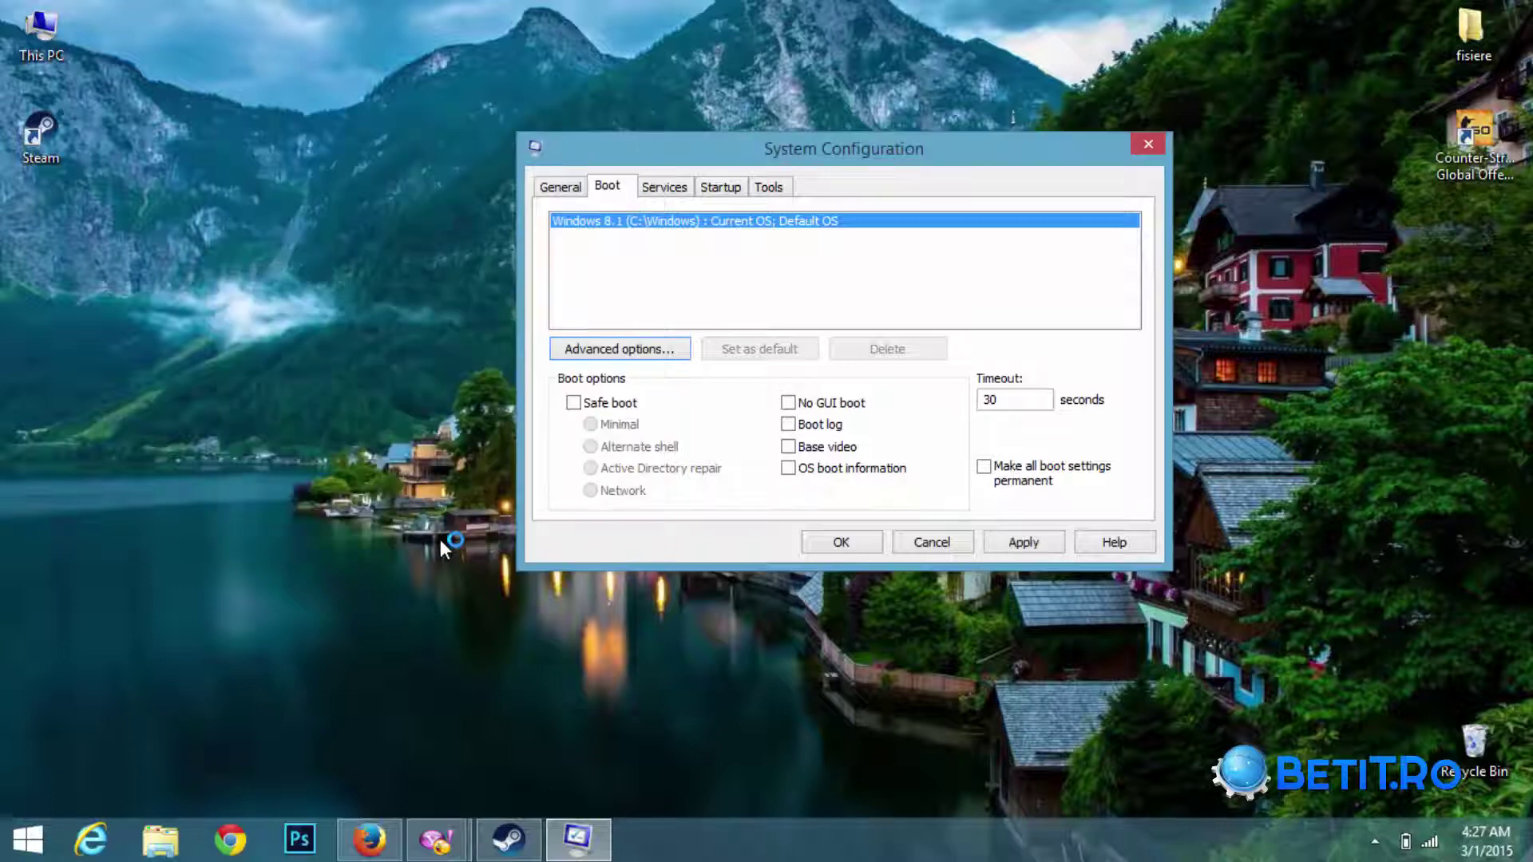
Shorten the boot timeout by removing its last digit.
key("Tab")
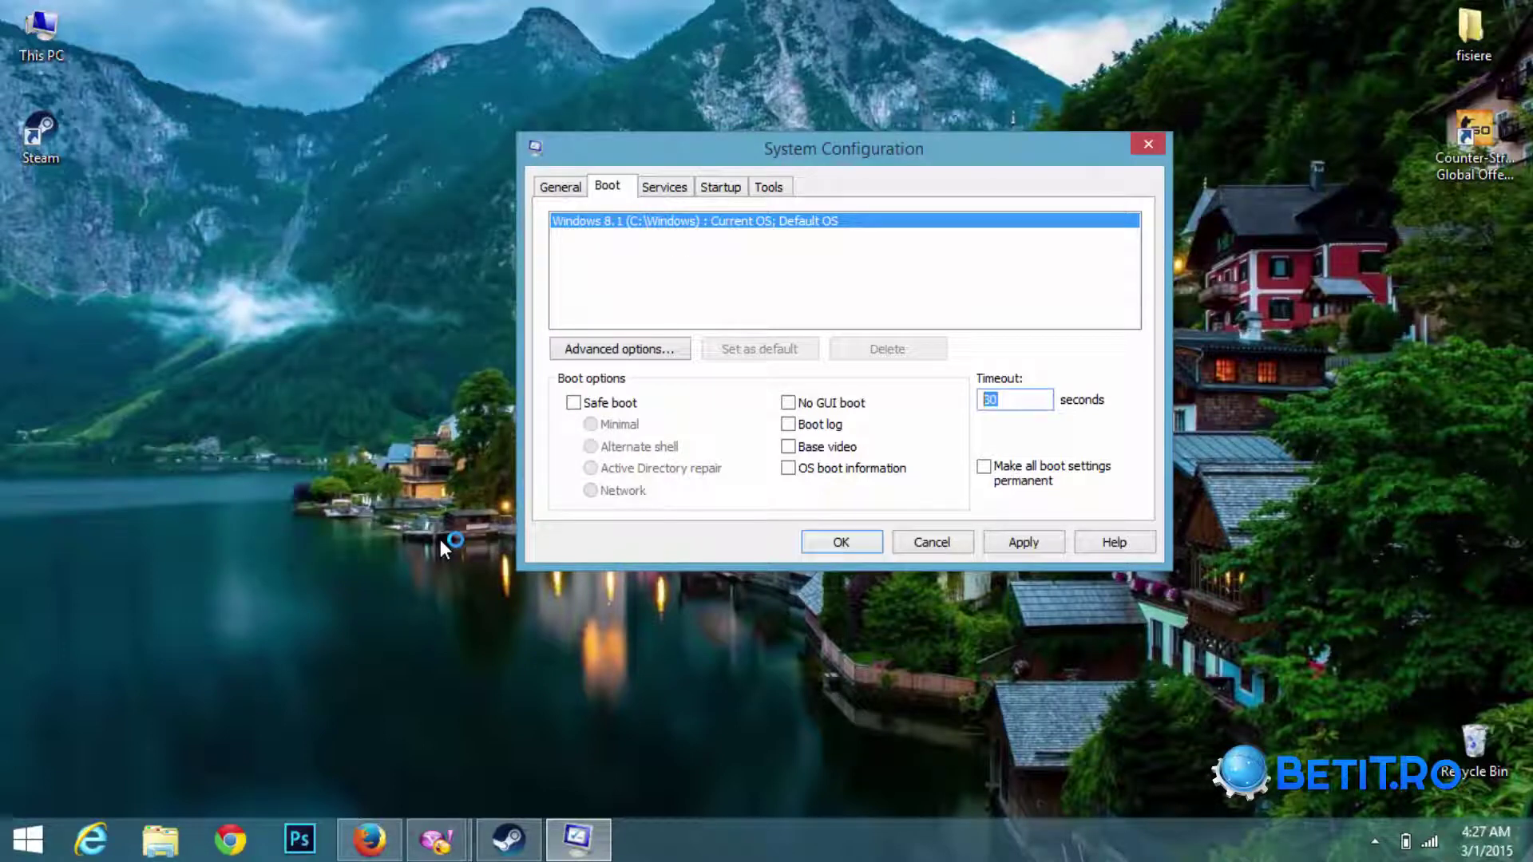
key("End")
key("BackSpace")
key("space")
Look through the Services, Startup and Tools pages of System Configuration and return to the services list.
key("ctrl+Tab")
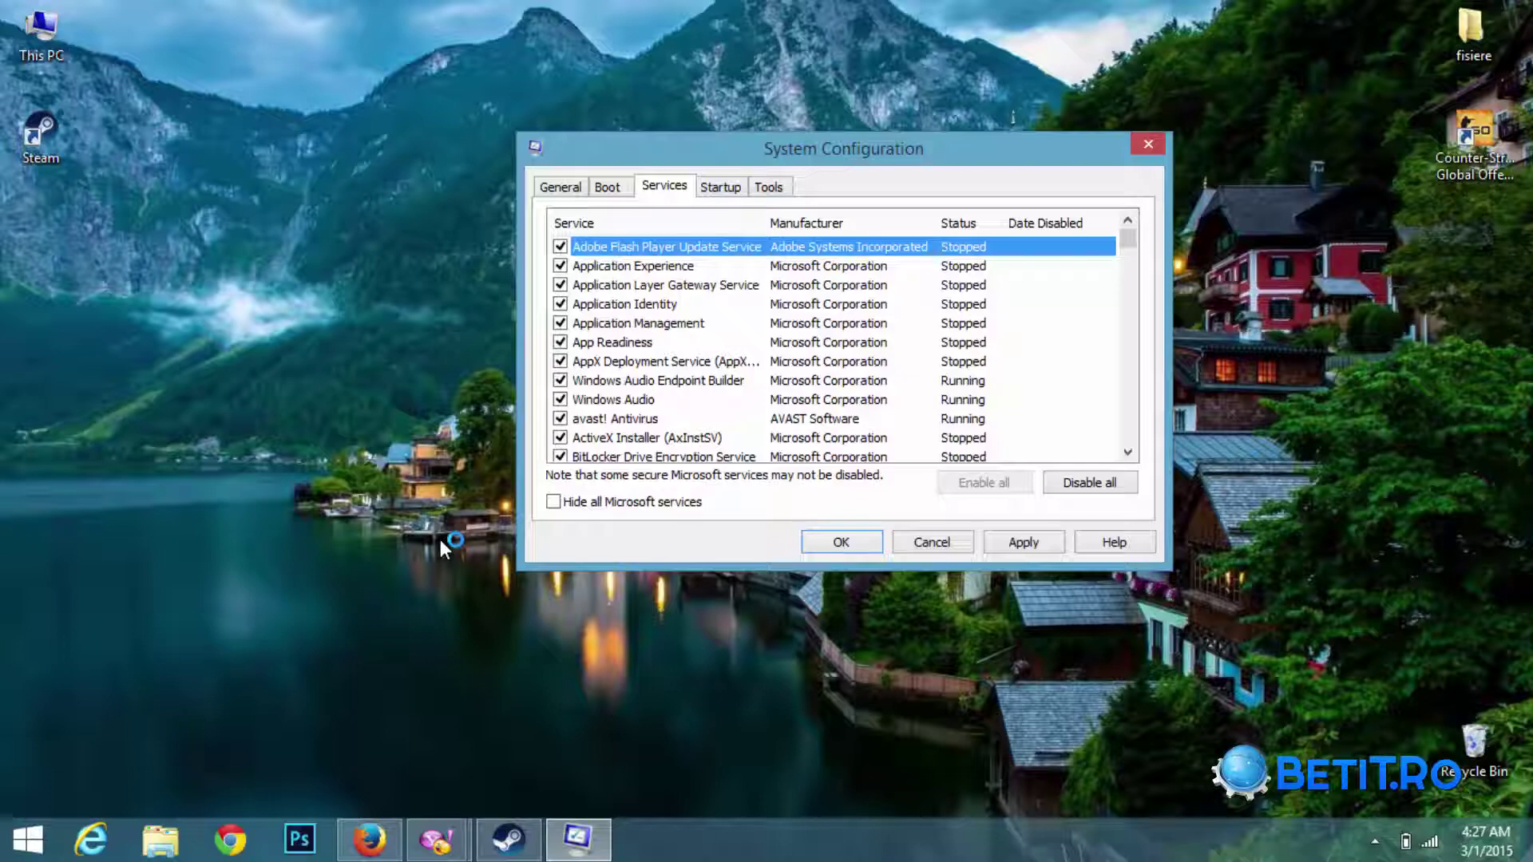
key("ctrl+Tab")
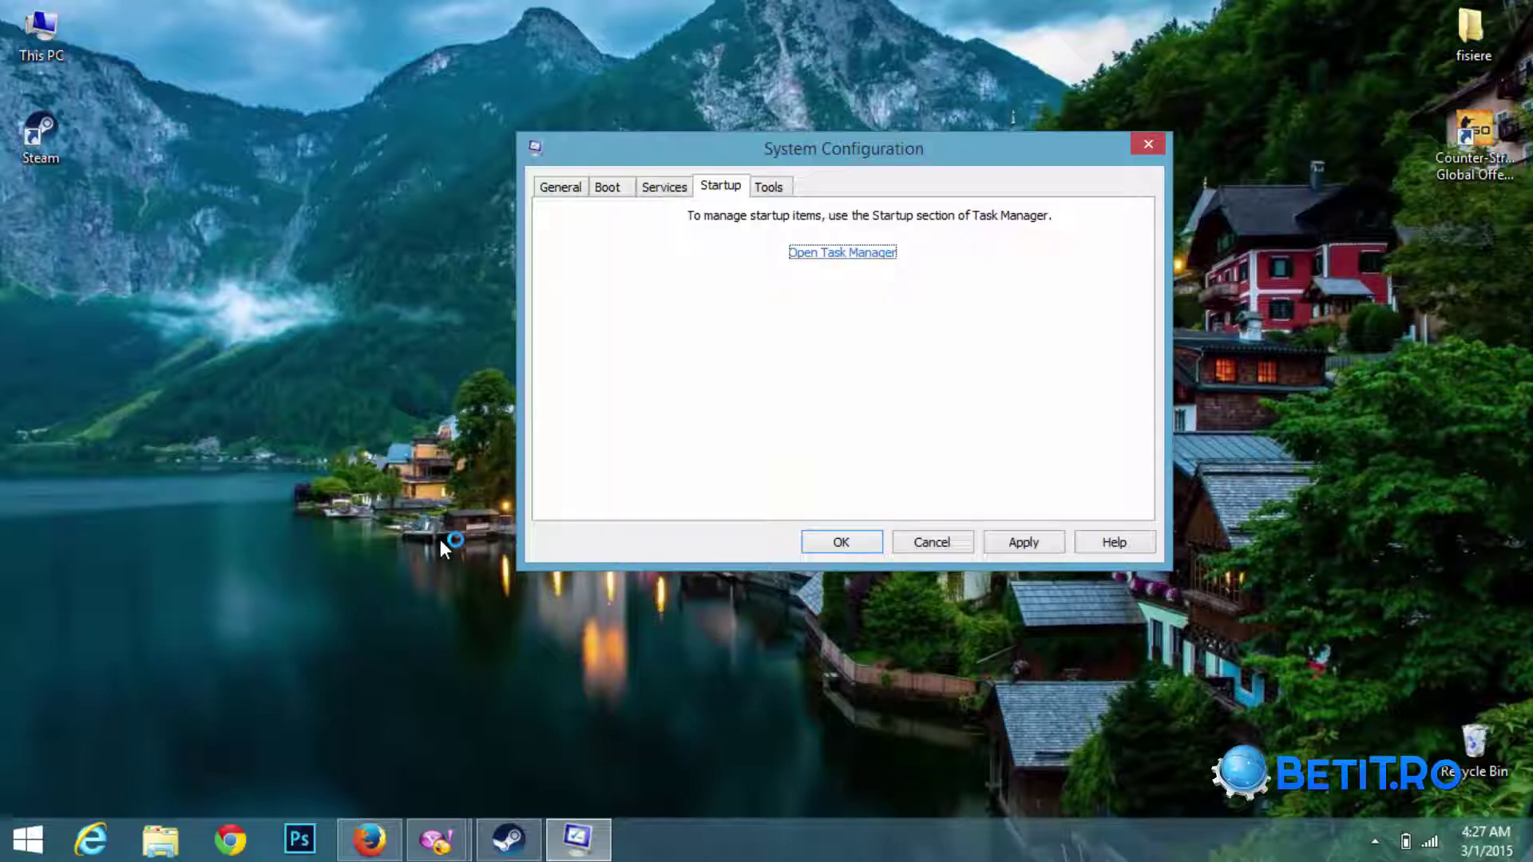
key("ctrl+Tab")
key("ctrl+shift+Tab")
key("ctrl+shift+Tab")
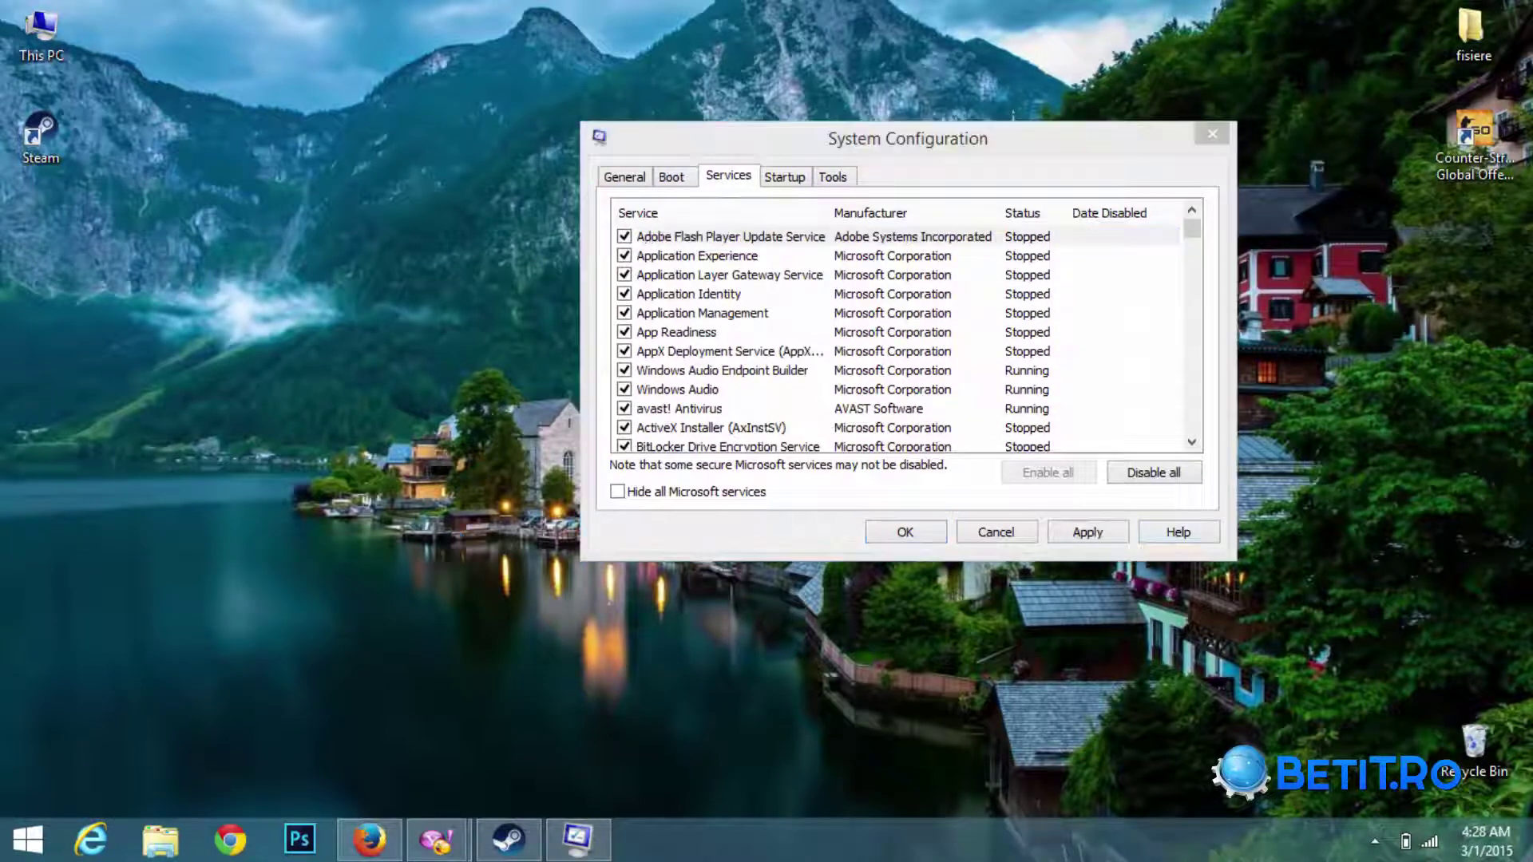
Switch to Task Manager and check its startup programs and its list of services.
right_click(791, 838)
left_click(835, 783)
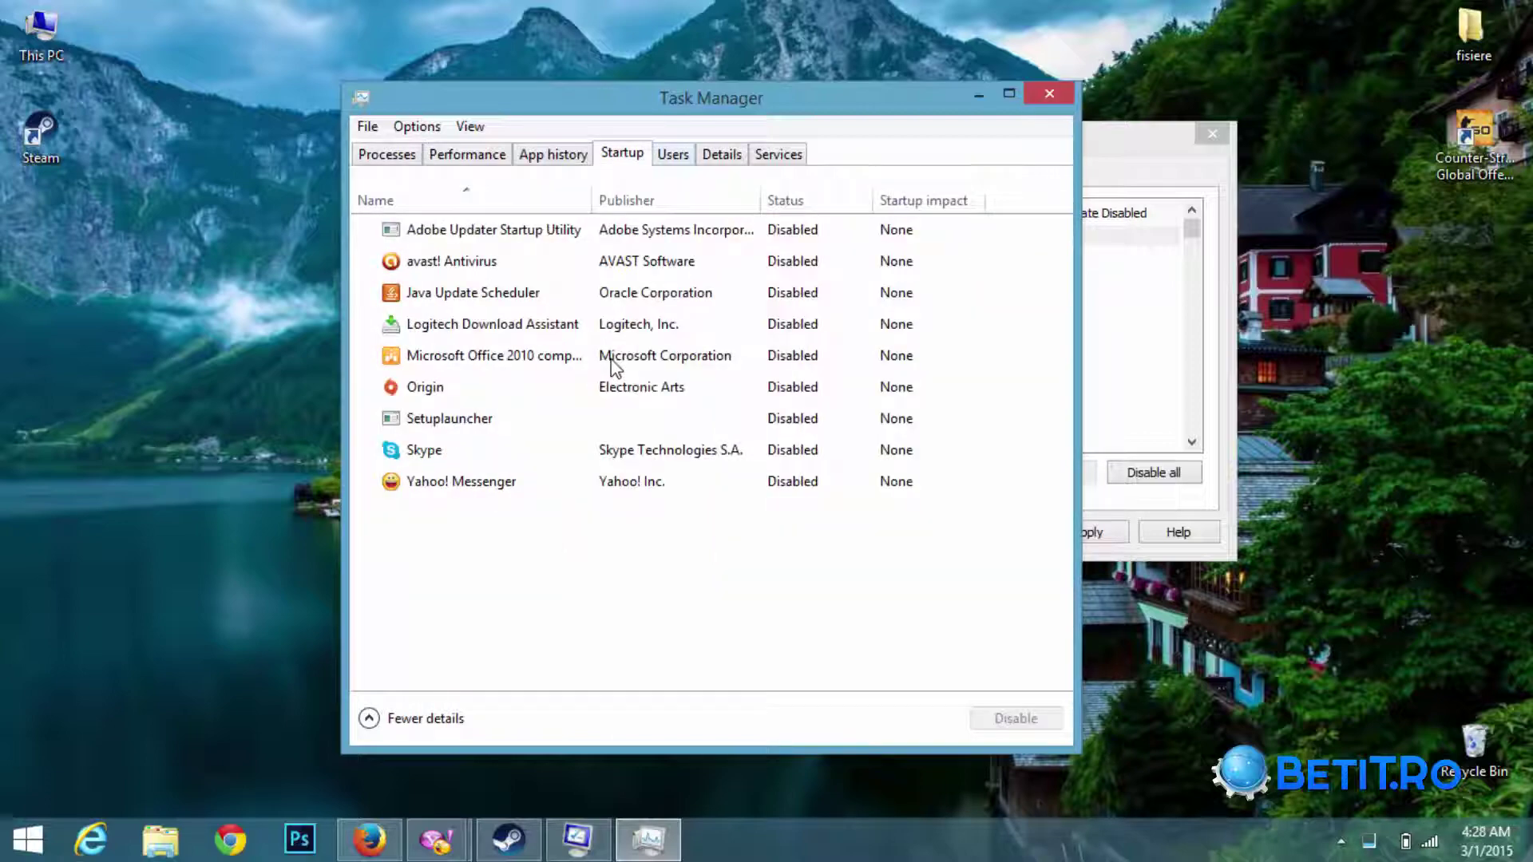
key("ctrl+Tab")
key("ctrl+Tab")
key("ctrl+Tab")
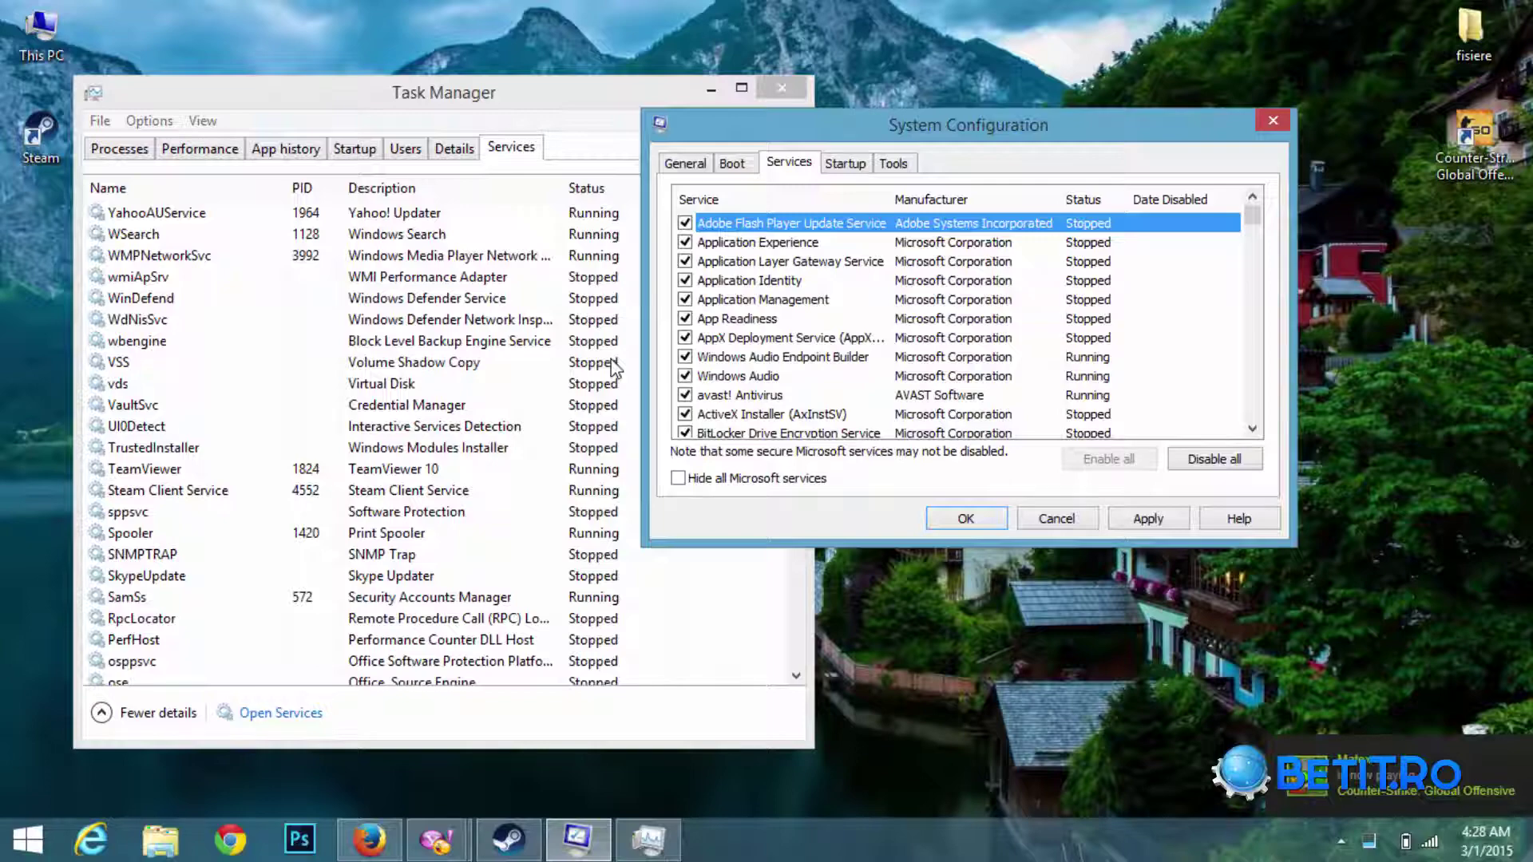
Hide all Microsoft services in the System Configuration services list and close Task Manager.
scroll(613, 367, "down", 20)
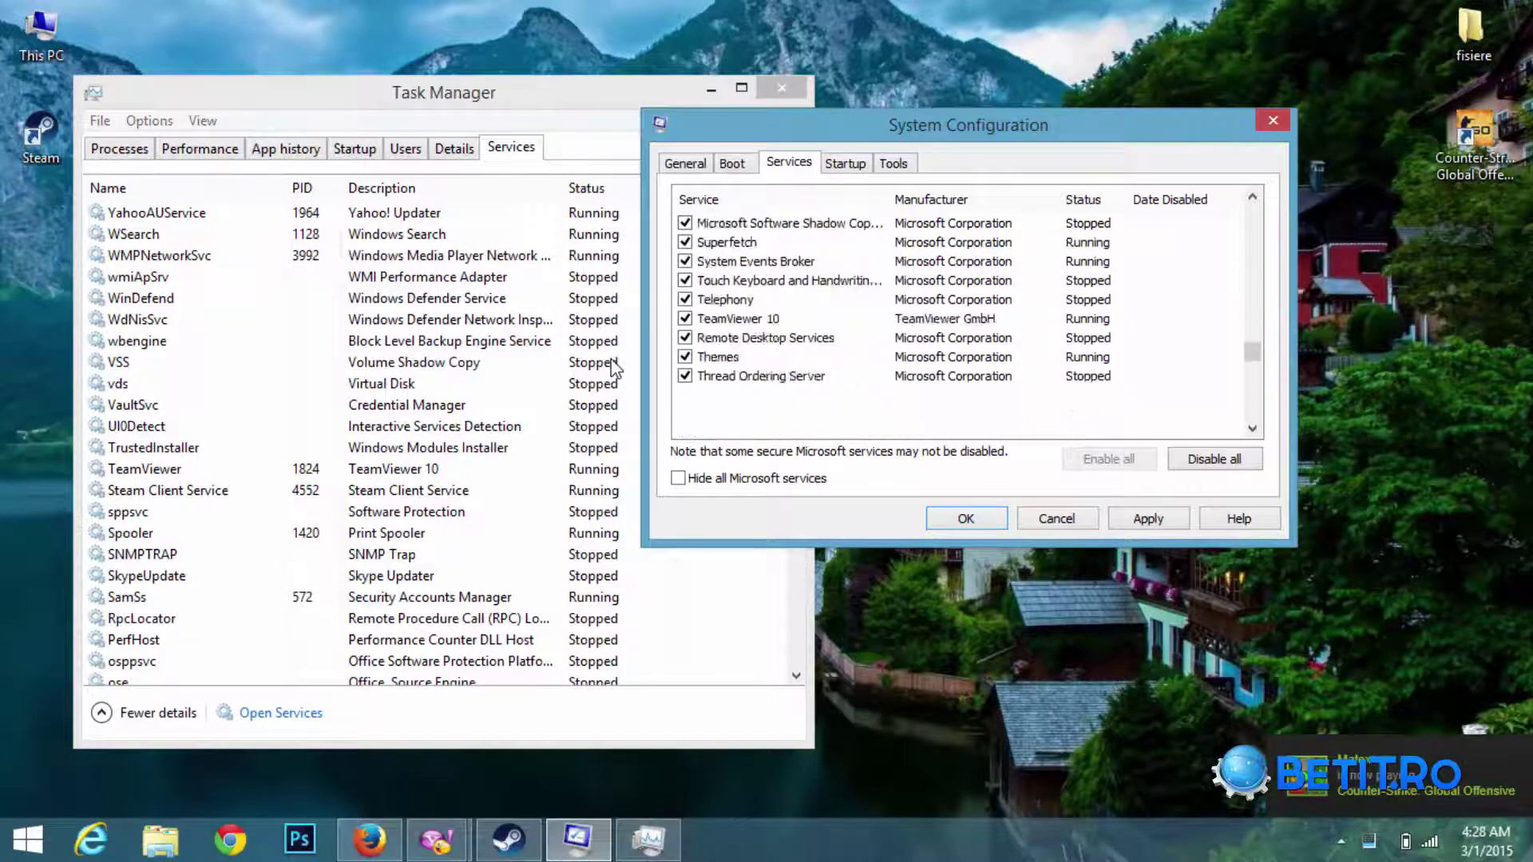
scroll(613, 367, "down", 10)
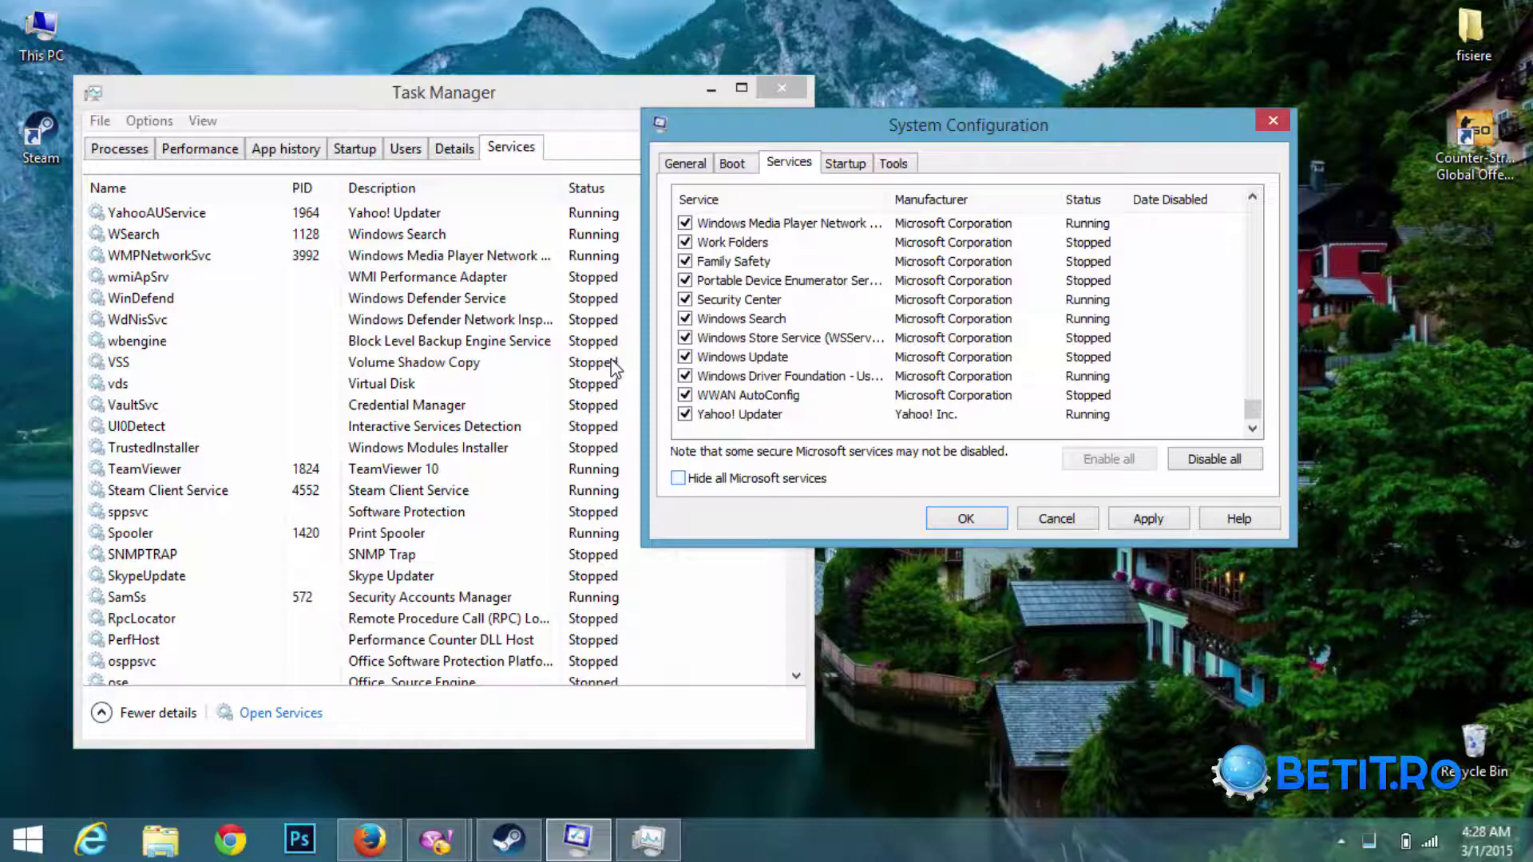
left_click(678, 478)
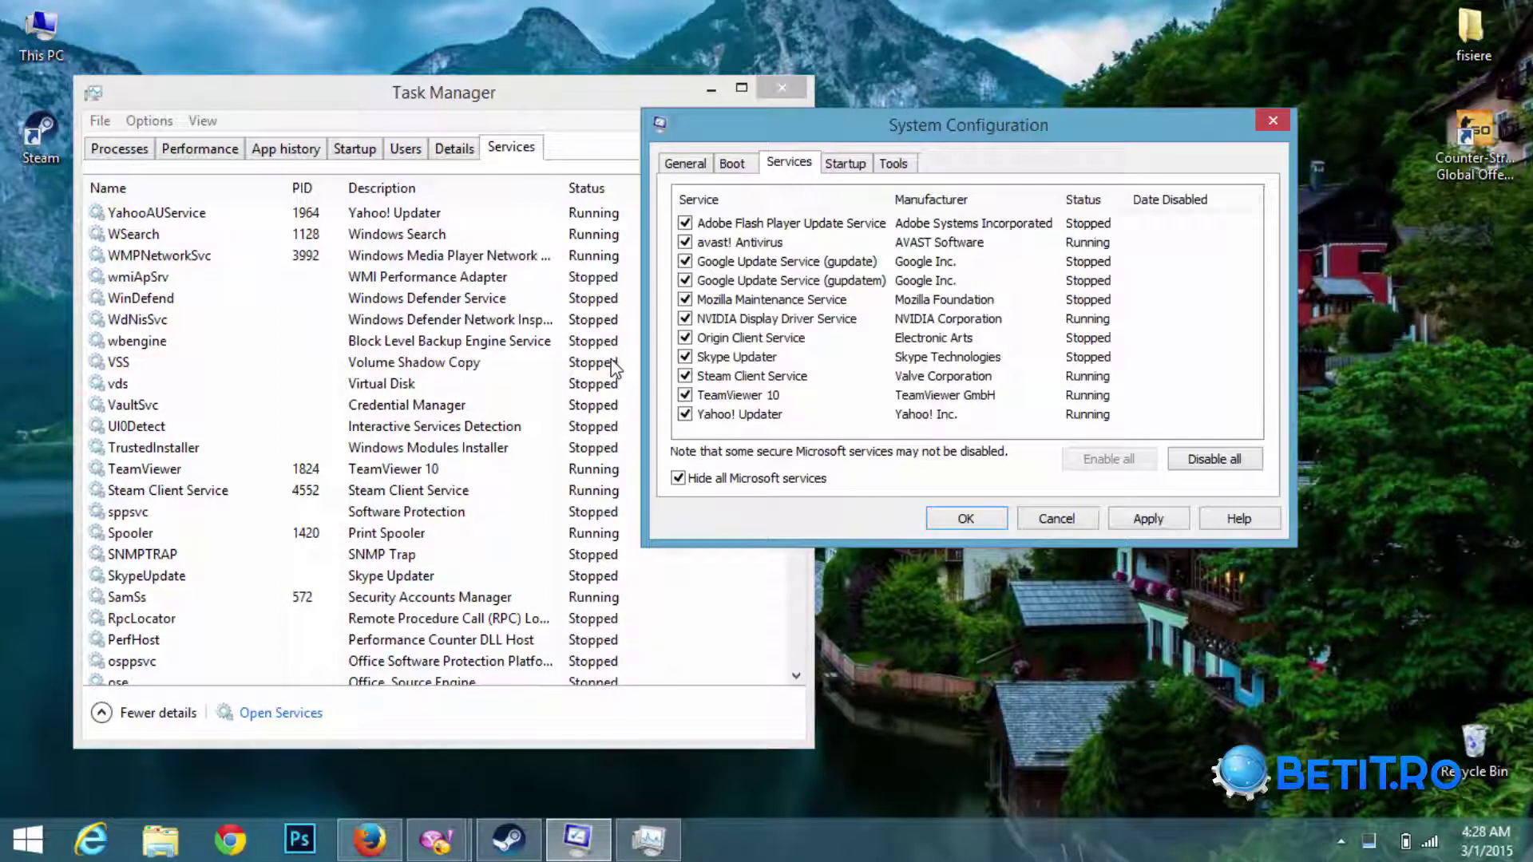
left_click(782, 88)
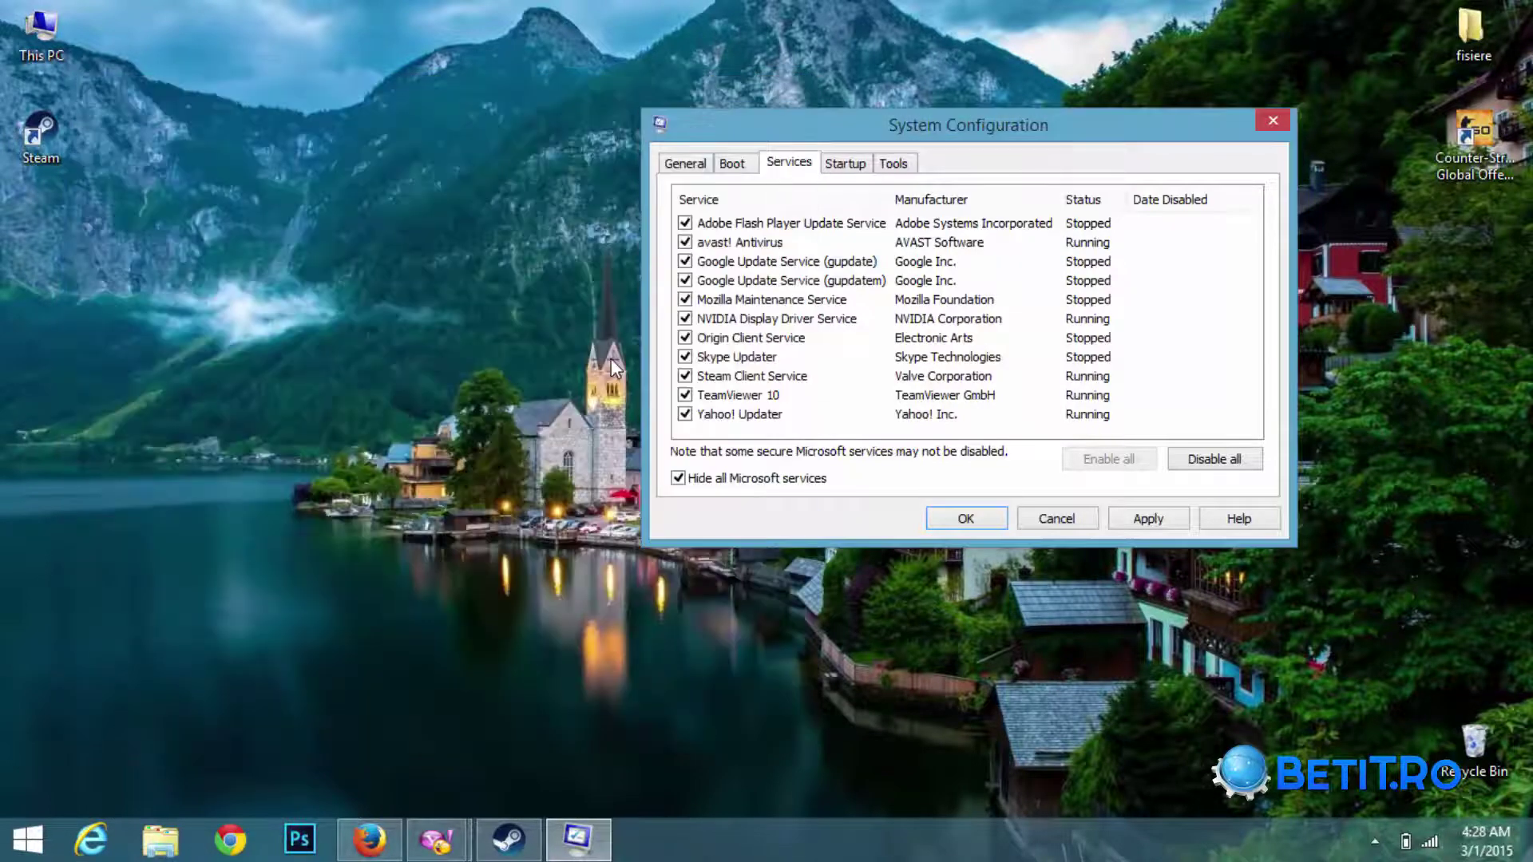
mouse_move(862, 125)
left_mouse_down()
mouse_move(602, 110)
mouse_move(656, 176)
mouse_move(728, 142)
mouse_move(715, 140)
left_mouse_up()
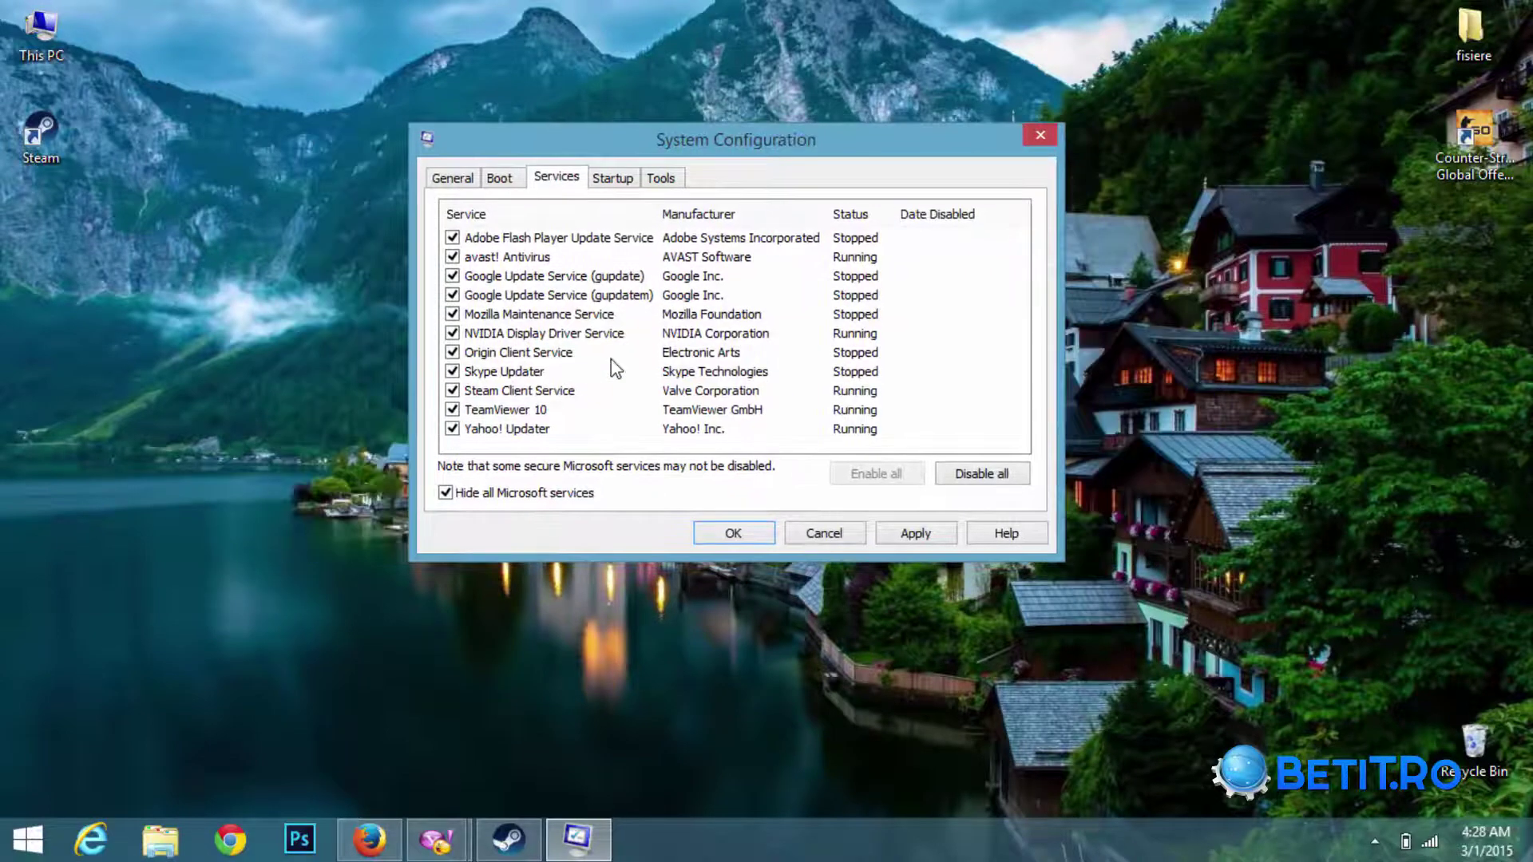
Try disabling all the non-Microsoft services, from Yahoo! Updater up to Adobe Flash Player Update Service, and enable them all again.
left_click(453, 429)
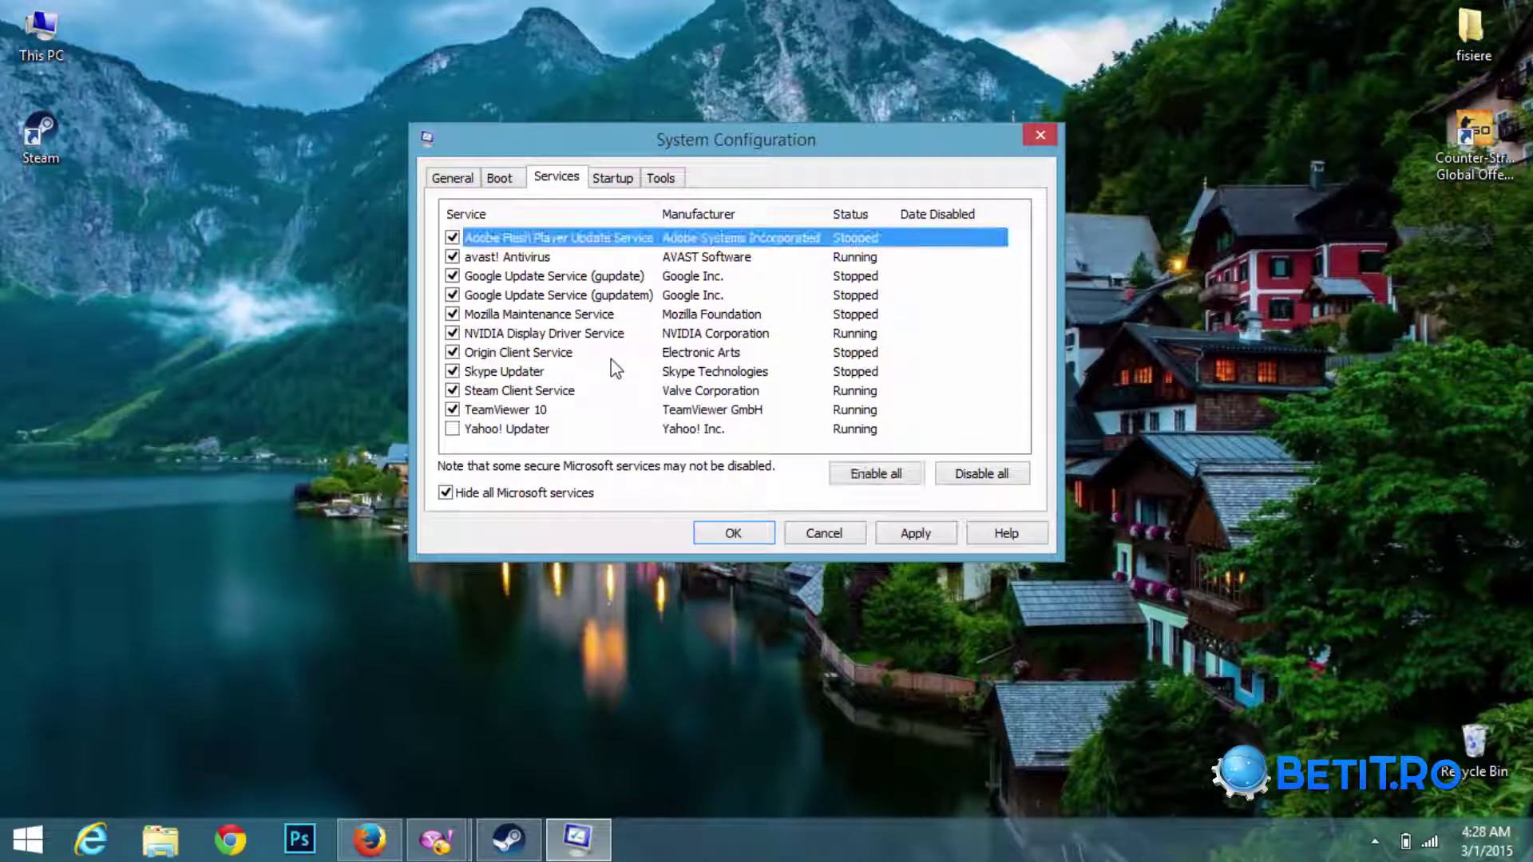
left_click(453, 409)
left_click(453, 391)
left_click(453, 372)
left_click(452, 352)
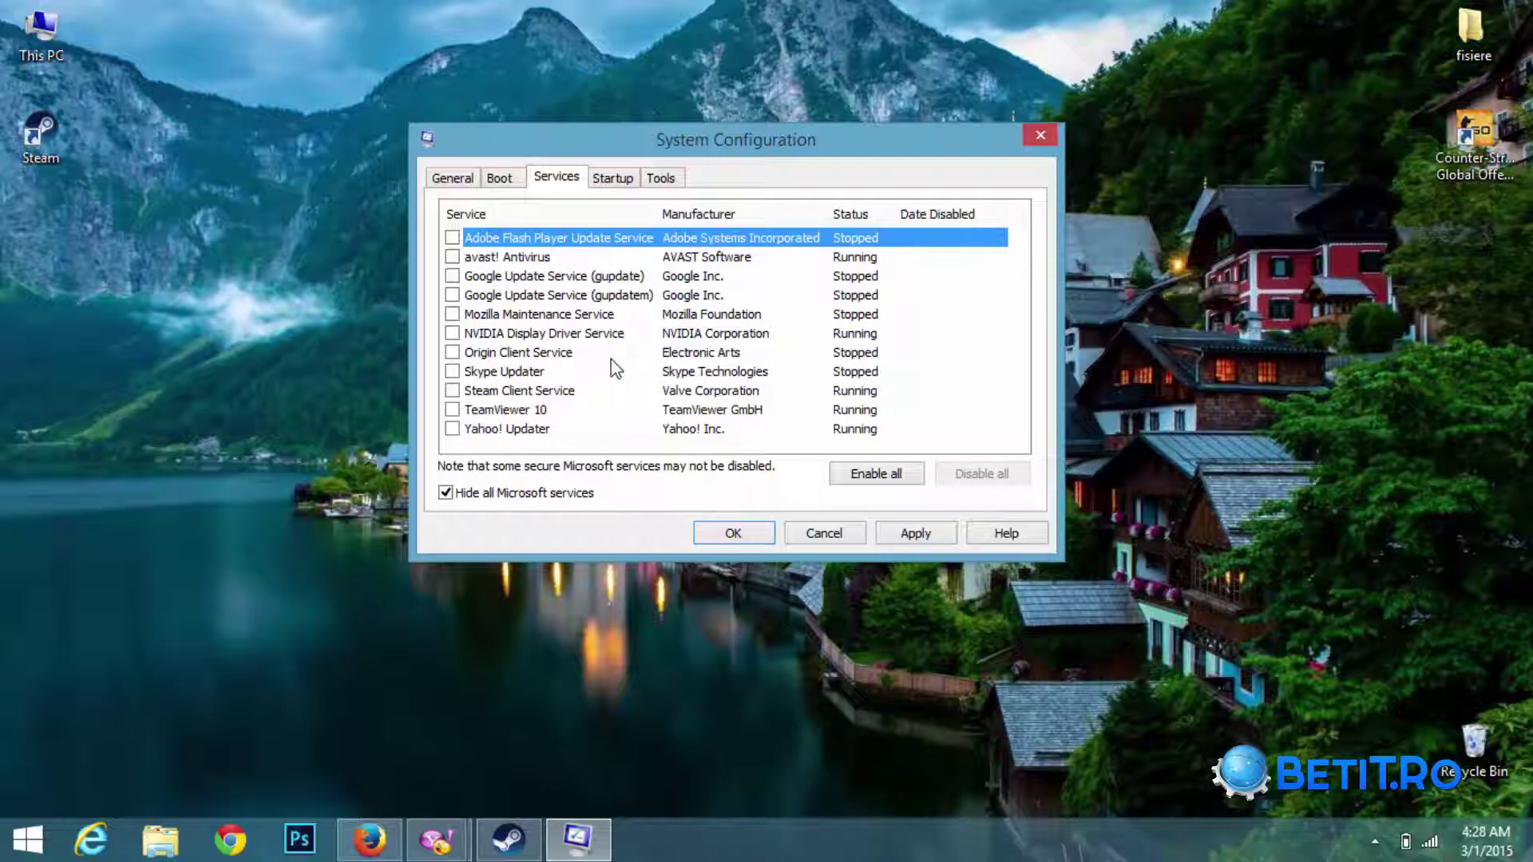
key("Tab")
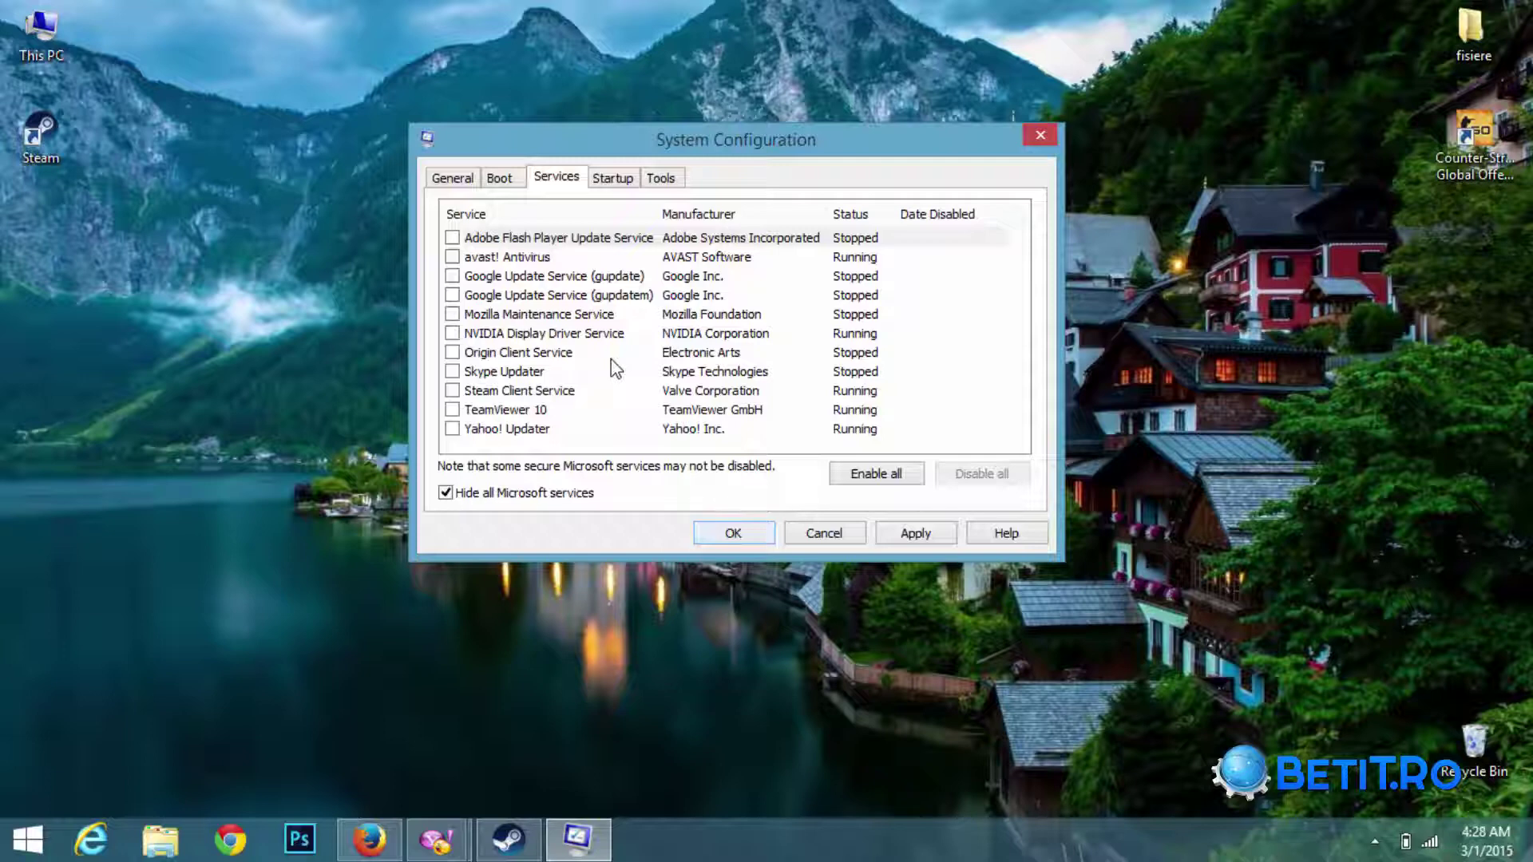
key("space")
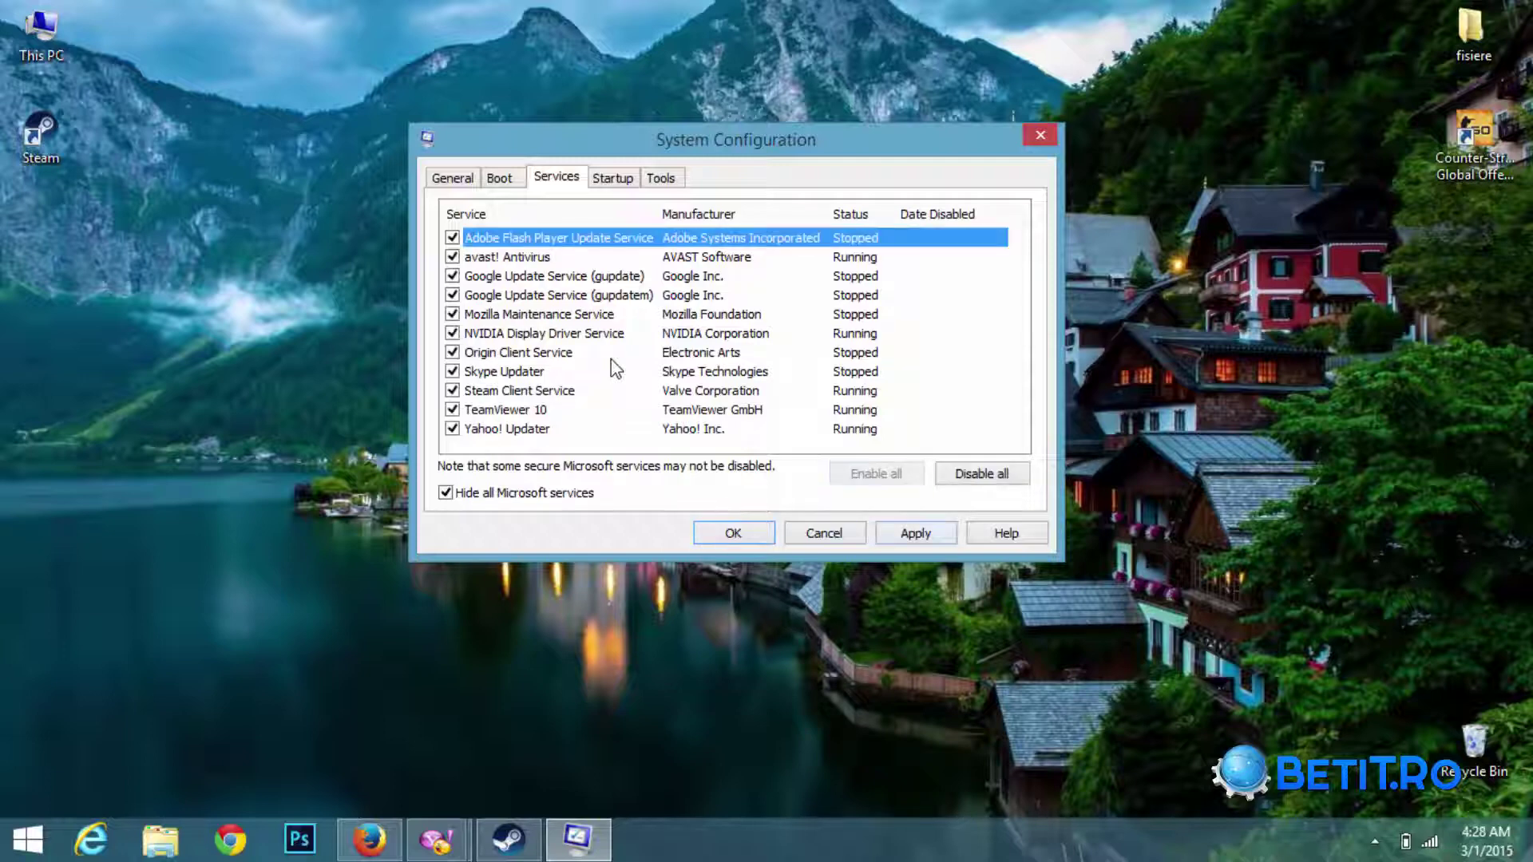
Accept the System Configuration settings and close the window.
key("Return")
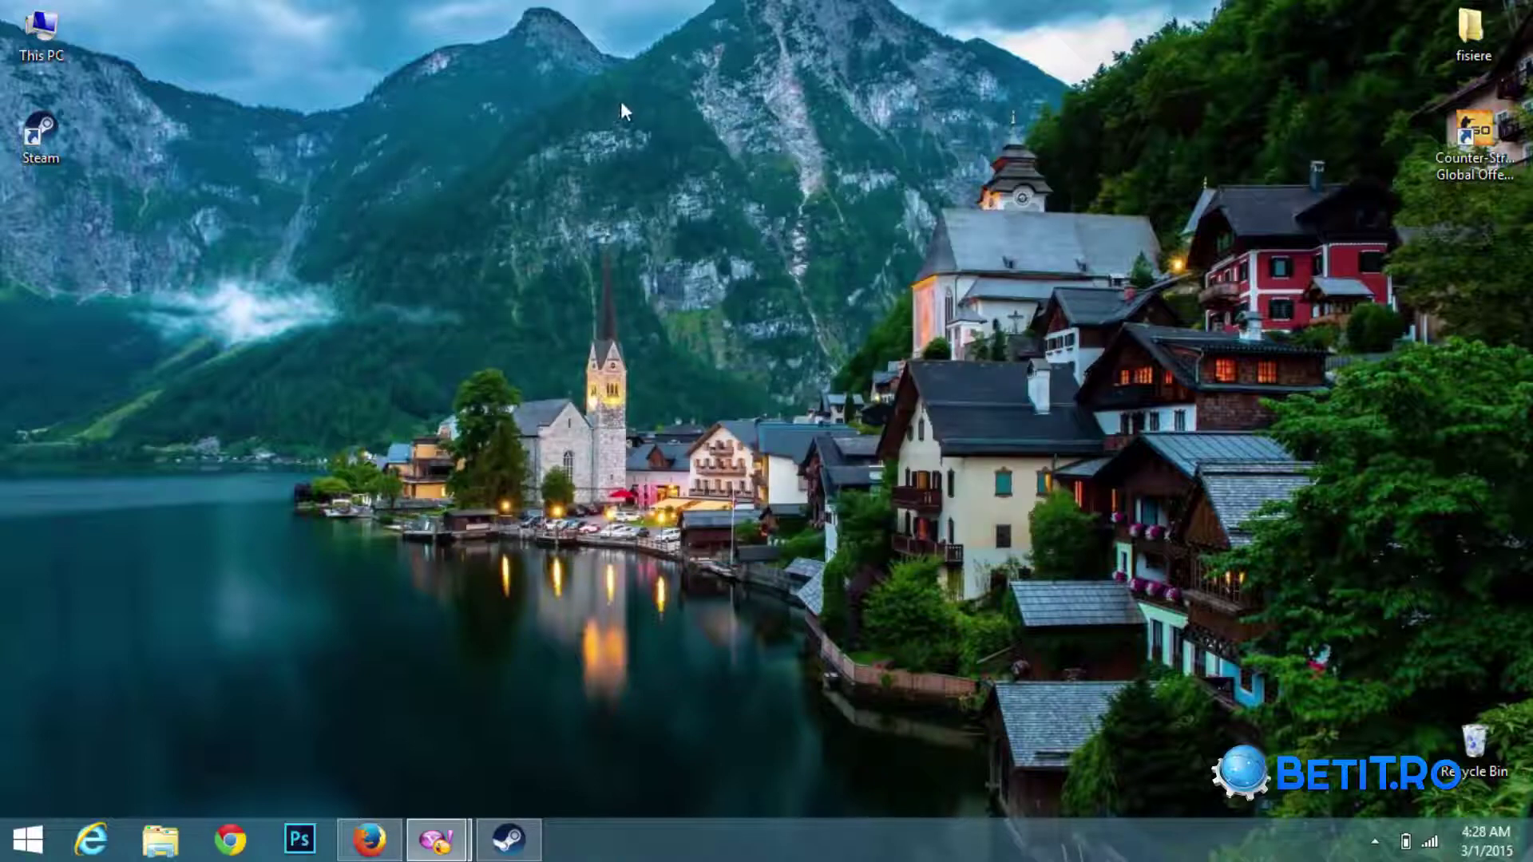
left_click_drag(240, 144, 281, 53)
left_click_drag(256, 45, 217, 72)
Reopen System Configuration through the Run dialog, try the normal and diagnostic startup selections, and close it without saving.
key("super+r")
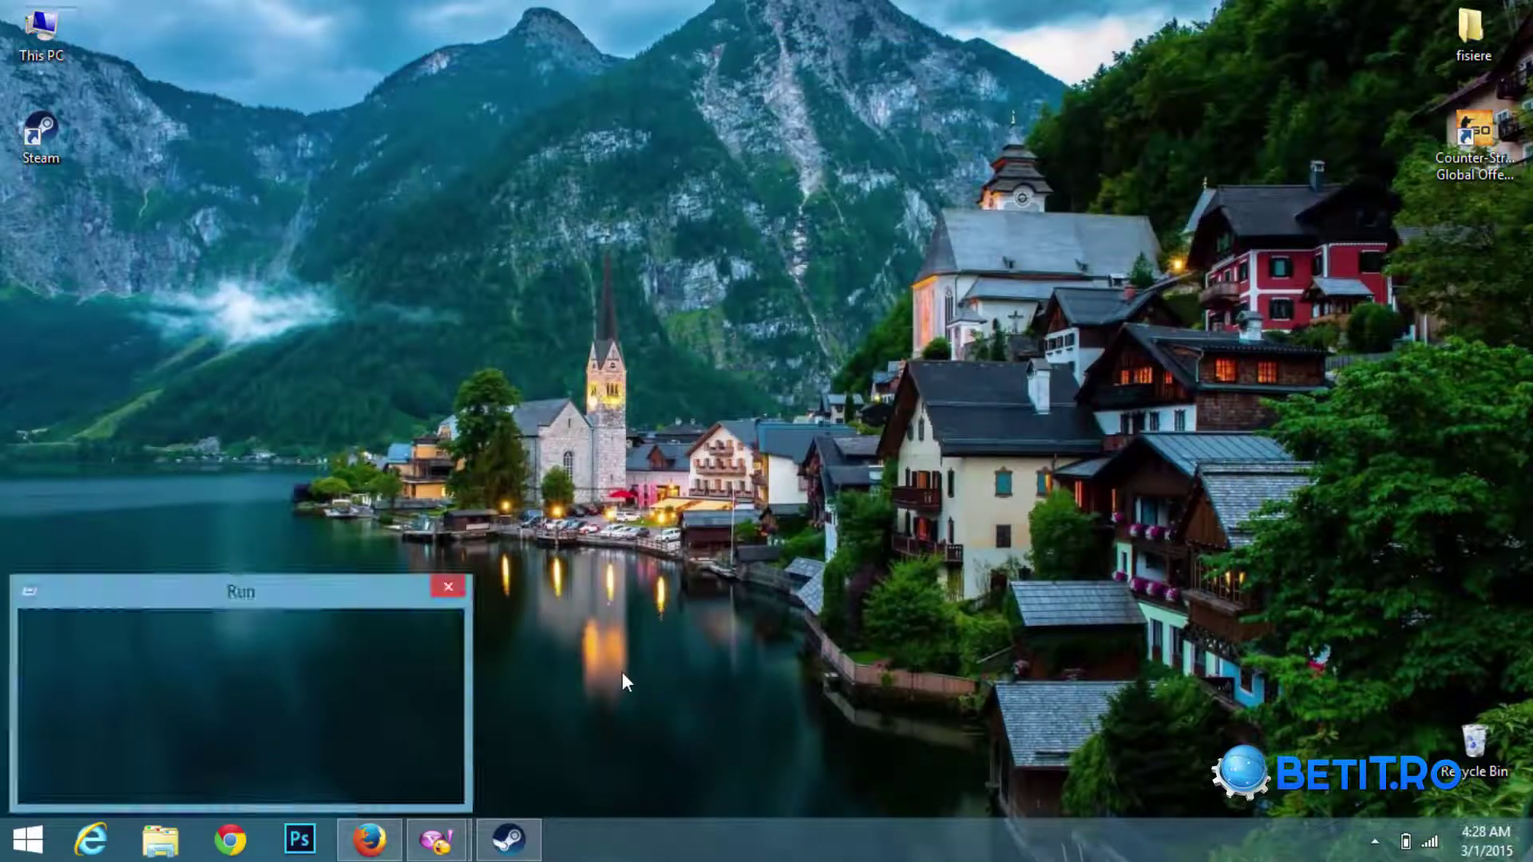
left_click(198, 777)
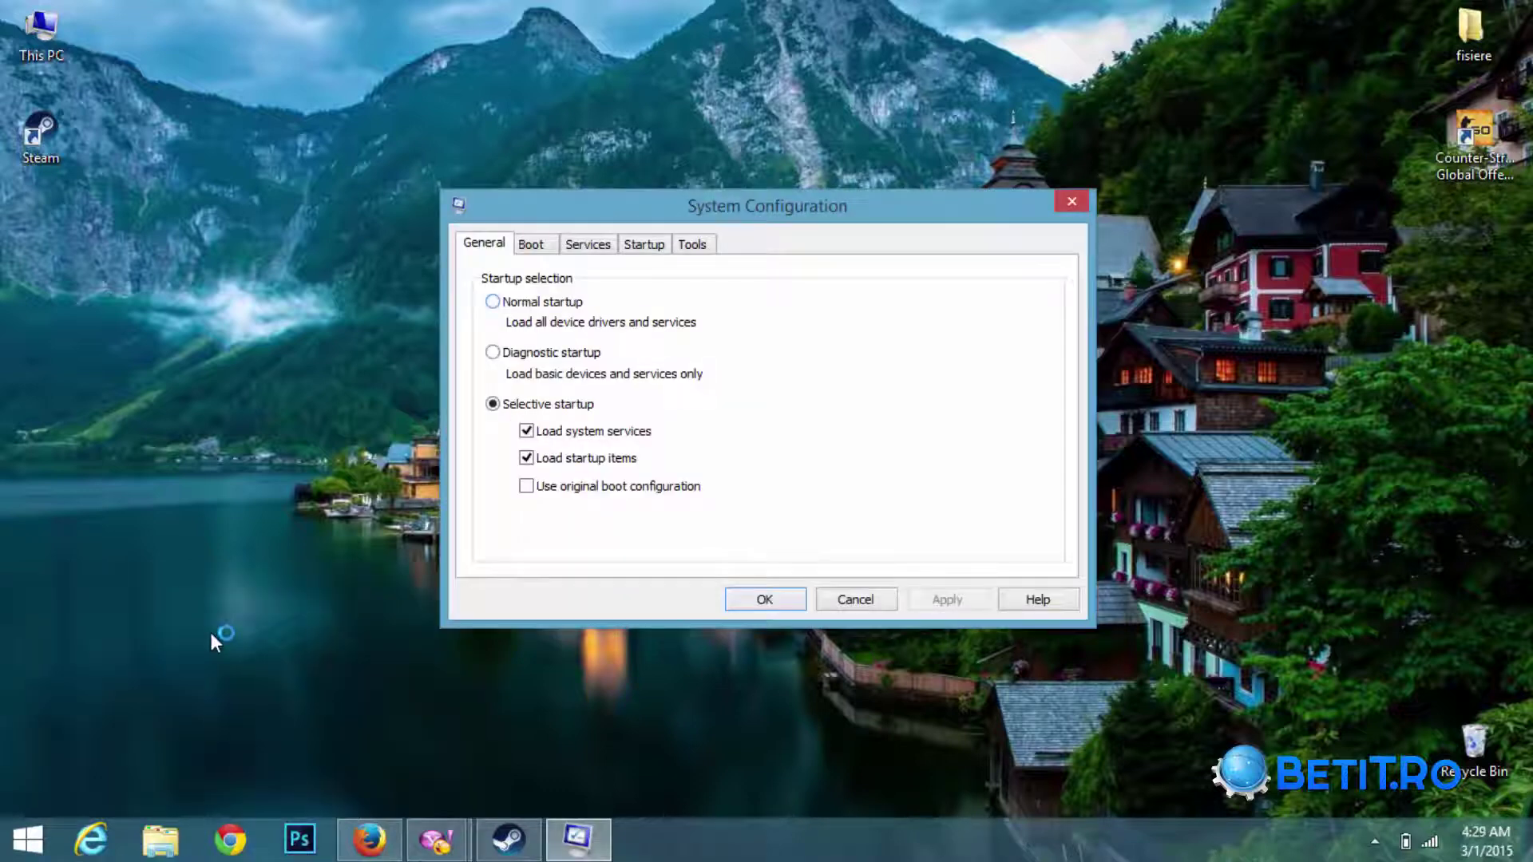
left_click(493, 301)
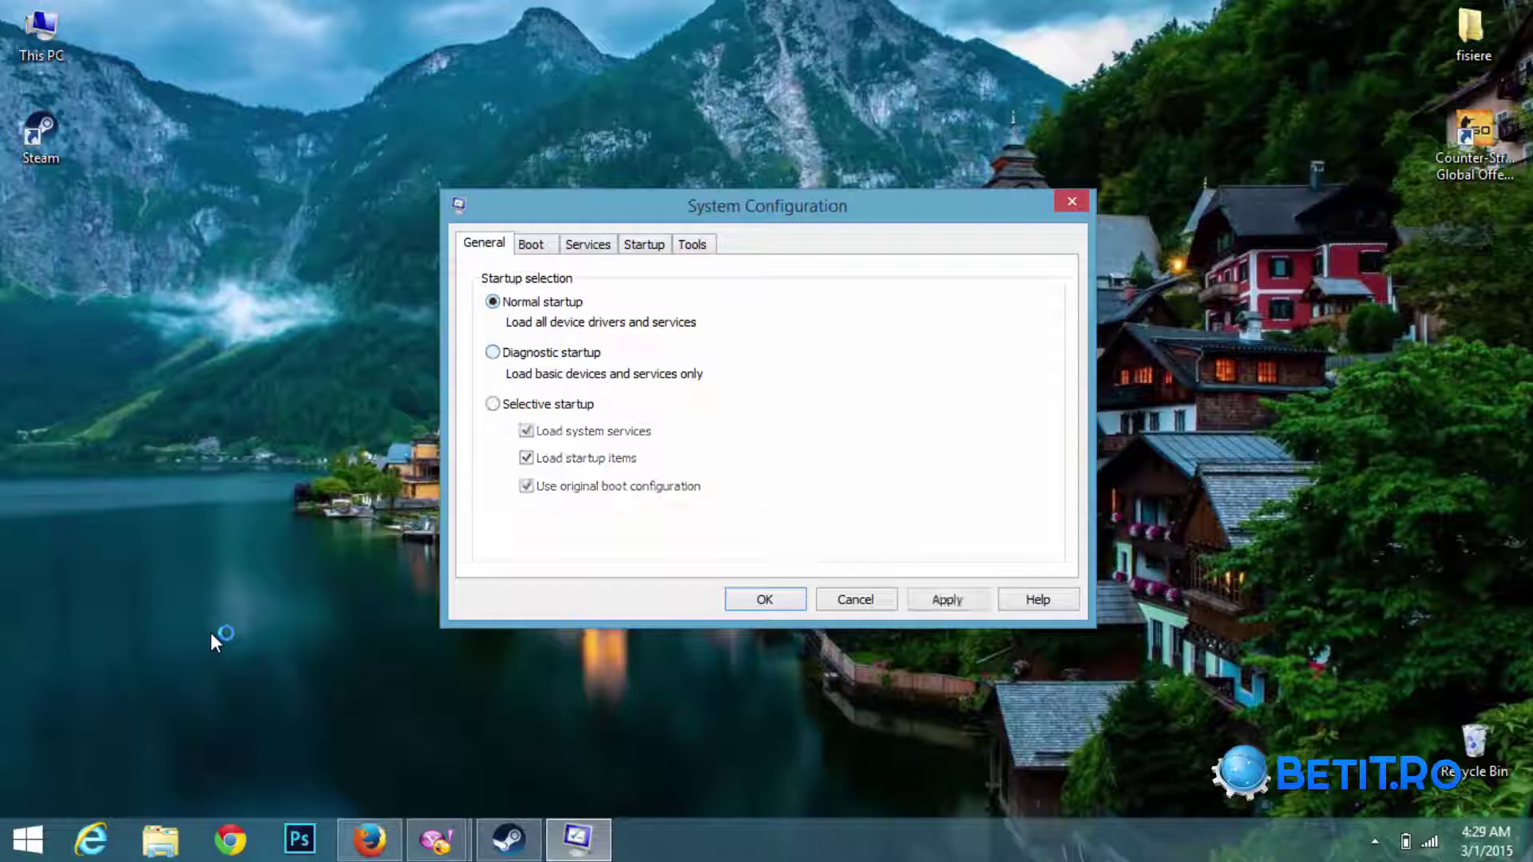
left_click(1072, 201)
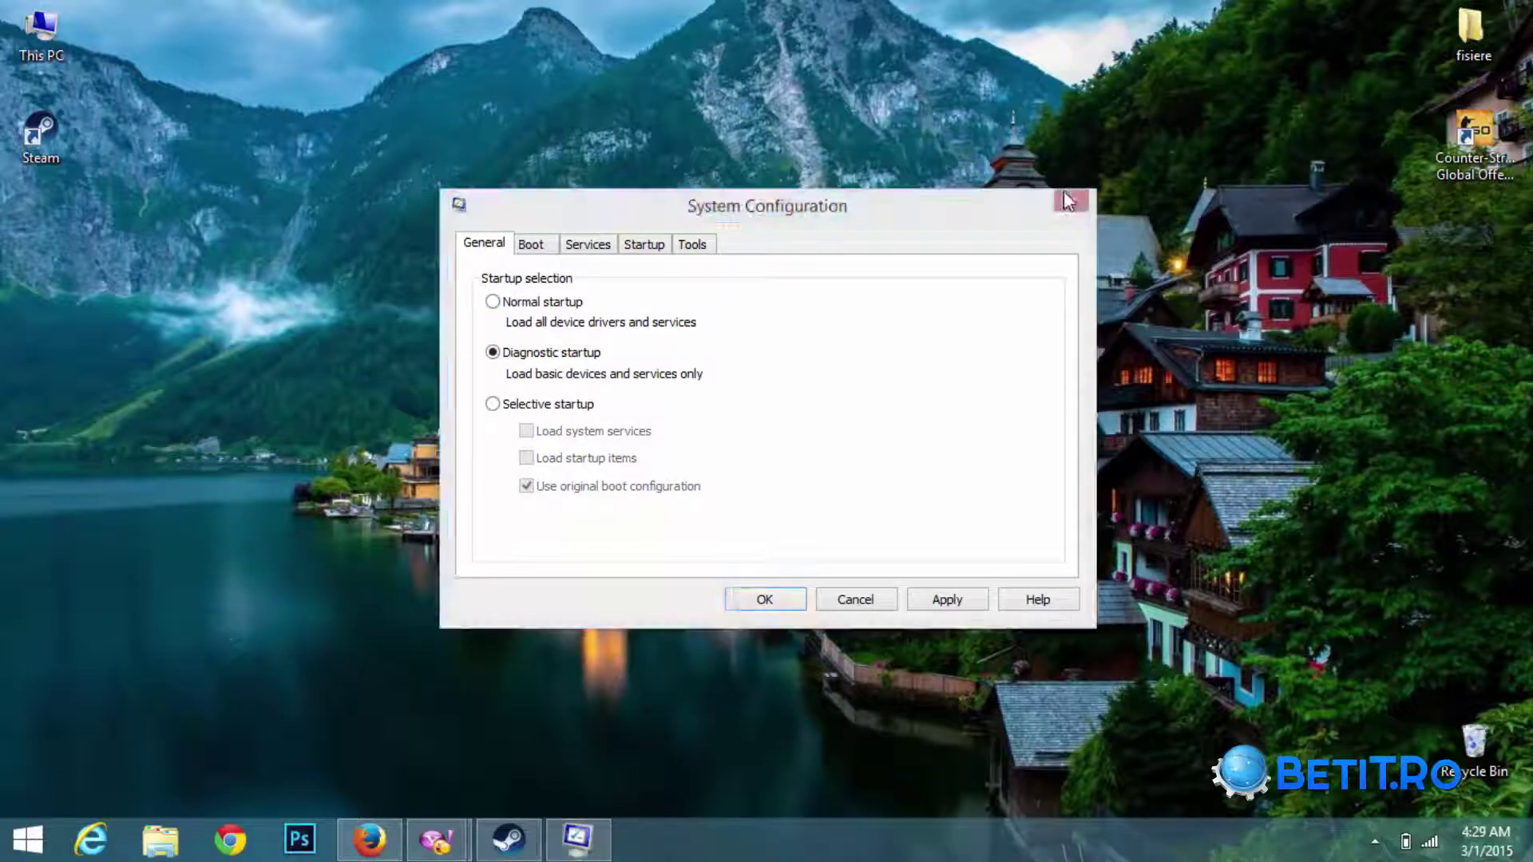
mouse_move(147, 14)
left_mouse_down()
mouse_move(1162, 625)
mouse_move(1335, 797)
mouse_move(1360, 845)
mouse_move(1377, 788)
mouse_move(1383, 812)
mouse_move(140, 150)
mouse_move(102, 26)
mouse_move(166, 31)
mouse_move(146, 21)
left_mouse_up()
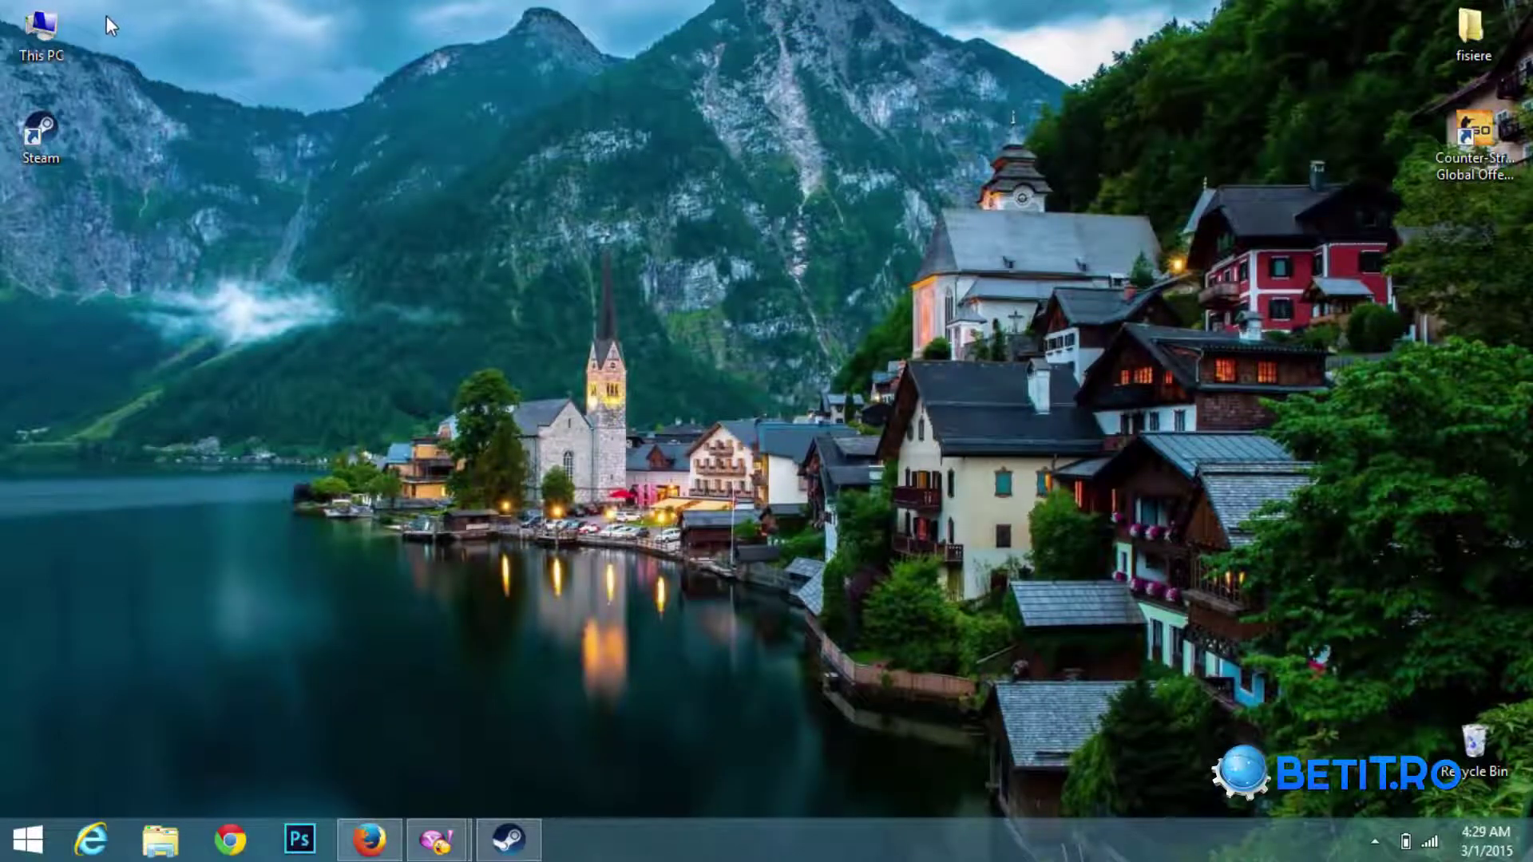
mouse_move(104, 16)
left_mouse_down()
mouse_move(468, 185)
mouse_move(1327, 723)
mouse_move(1393, 806)
mouse_move(1363, 816)
mouse_move(1368, 788)
mouse_move(333, 260)
mouse_move(170, 59)
mouse_move(109, 31)
left_mouse_up()
left_click_drag(96, 17, 127, 18)
left_click_drag(644, 639, 499, 723)
left_click_drag(94, 10, 1425, 792)
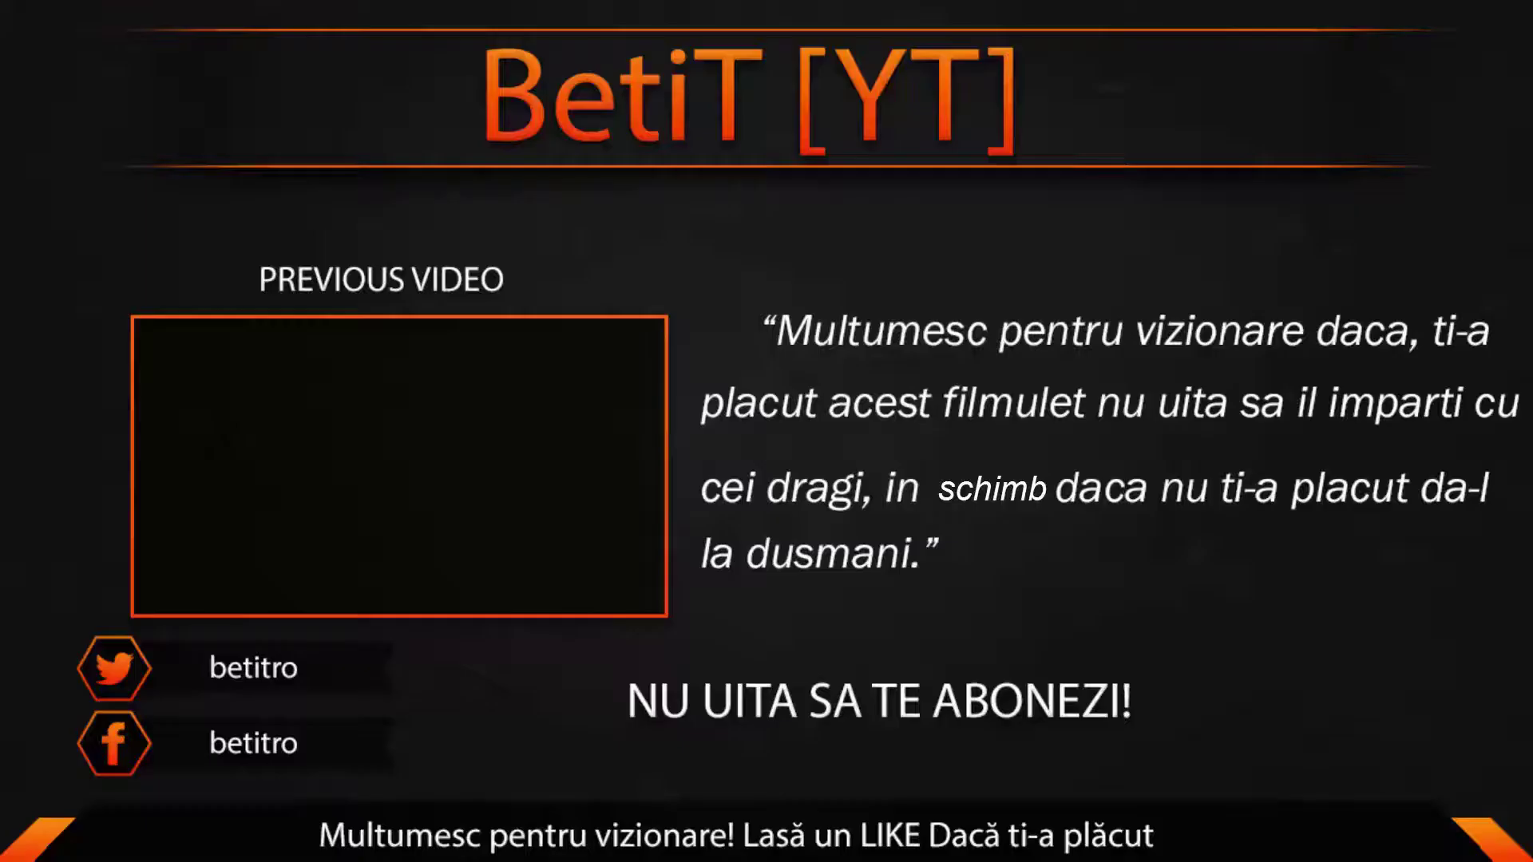